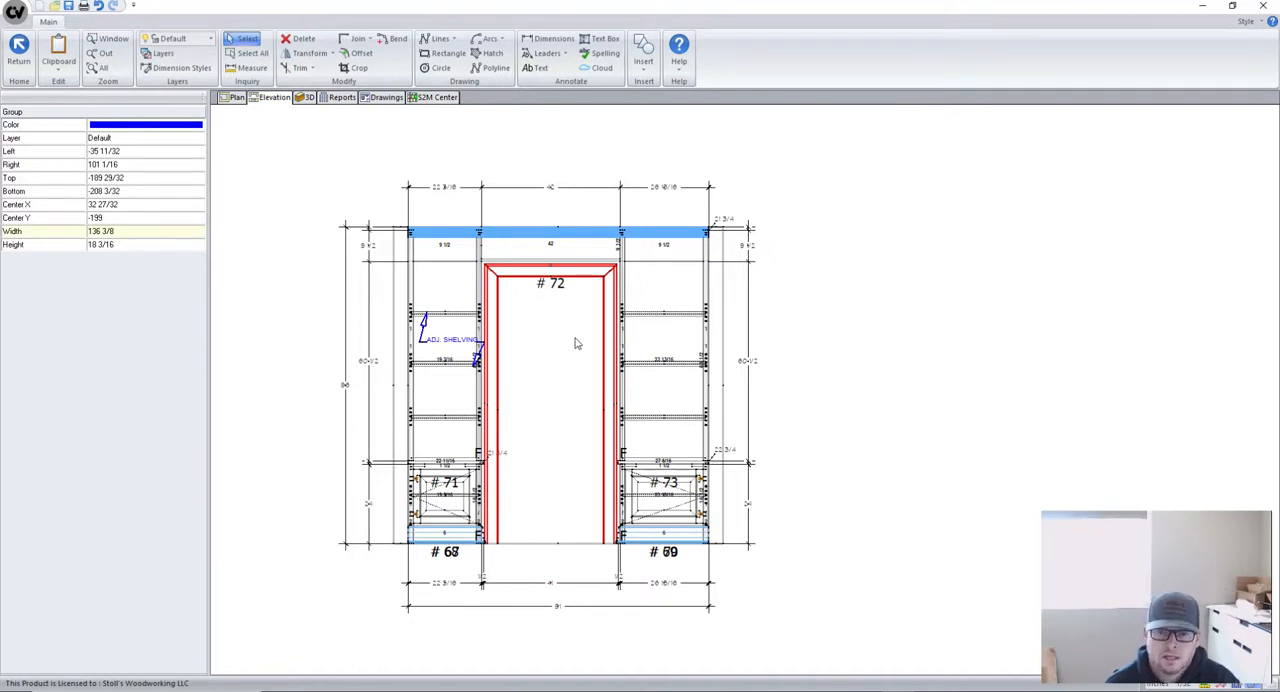
# - Examine the wall elevation's cabinets and dimension strings, especially along the base of the units flanking the door
pyautogui.scroll(-1, 568, 352)
pyautogui.scroll(1, 445, 568)
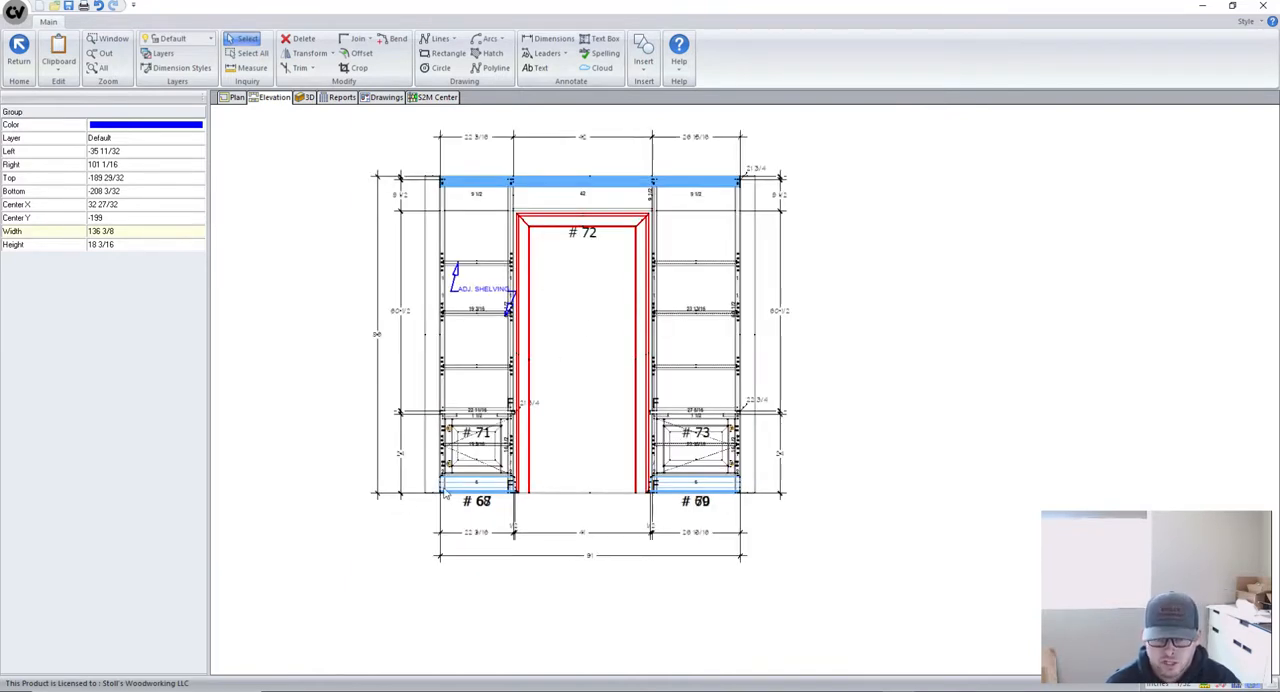
pyautogui.scroll(2, 445, 495)
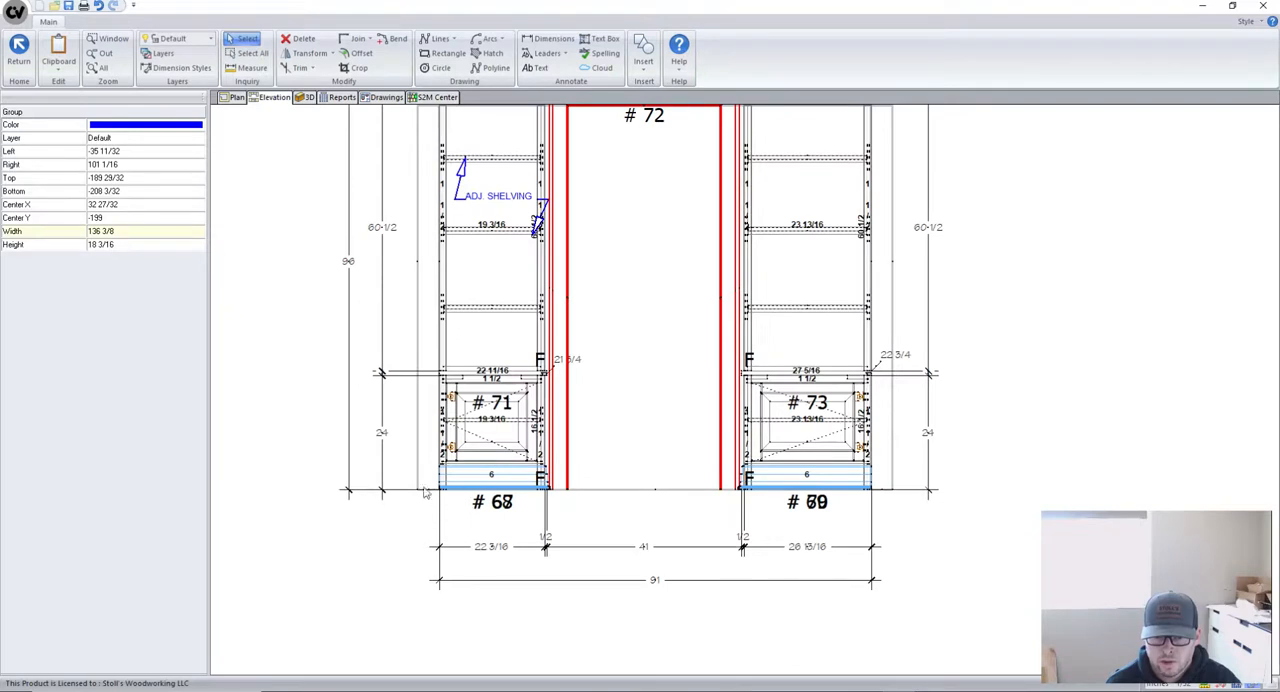
pyautogui.scroll(-2, 420, 505)
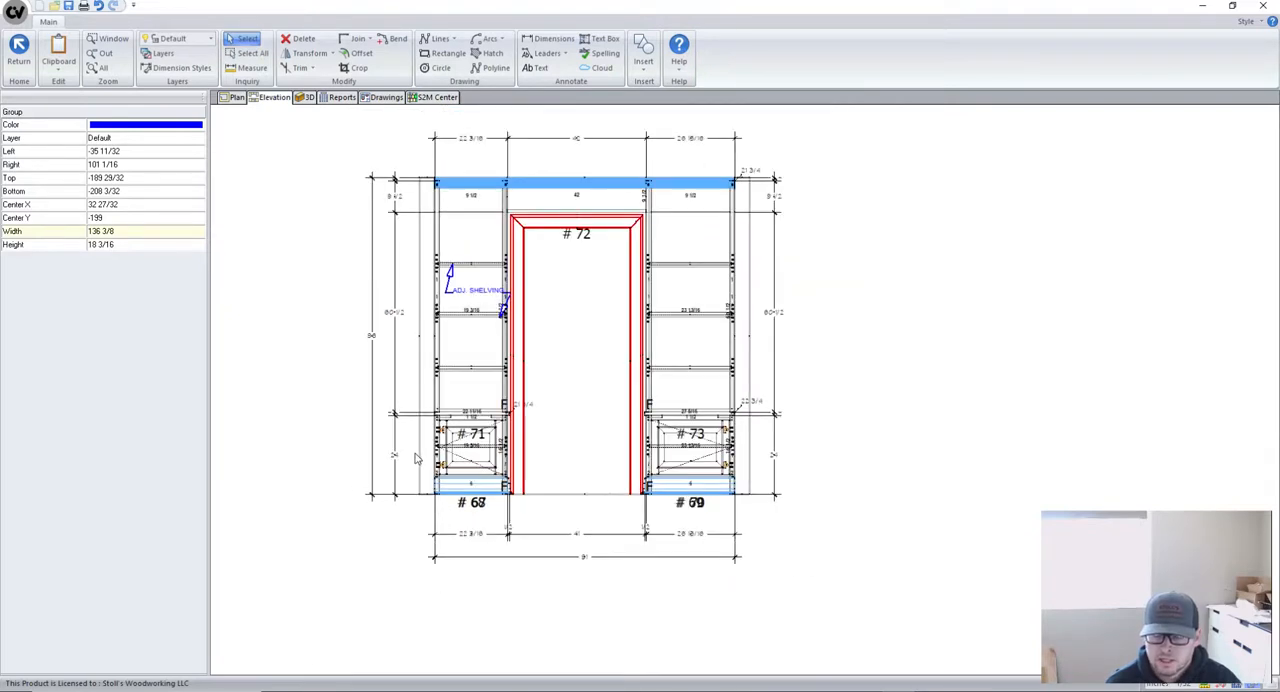
pyautogui.scroll(-1, 418, 458)
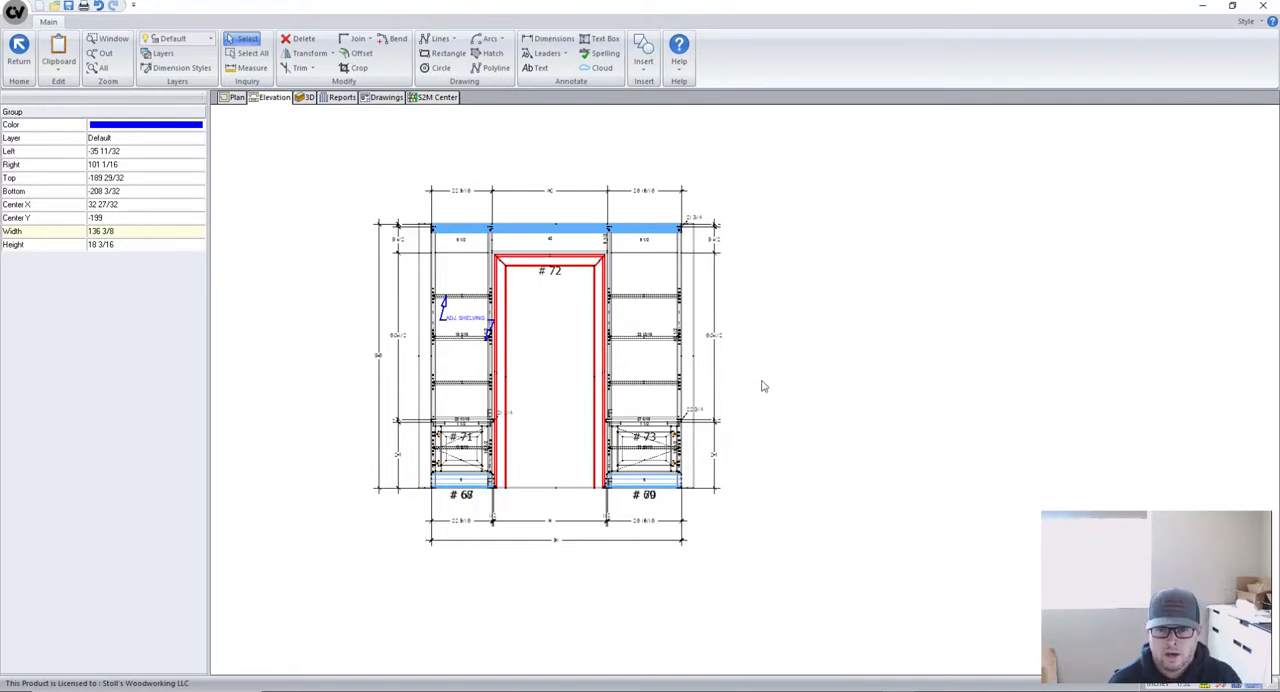
pyautogui.scroll(2, 433, 500)
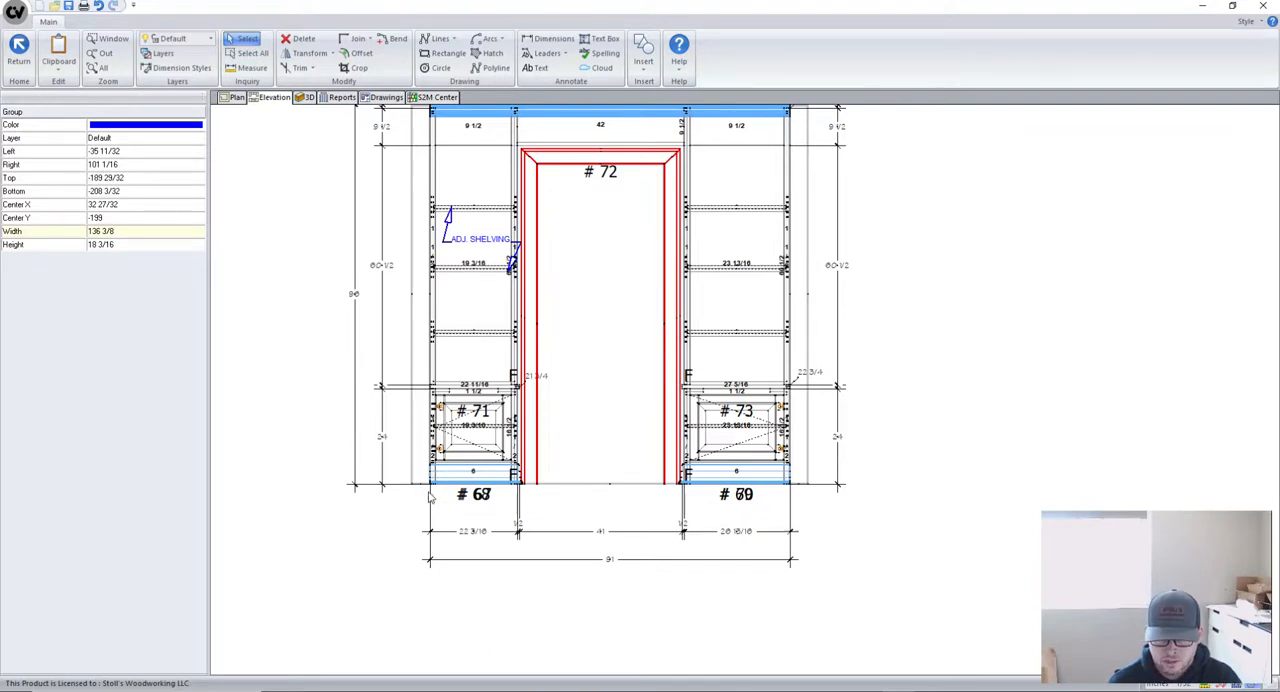
pyautogui.scroll(1, 430, 497)
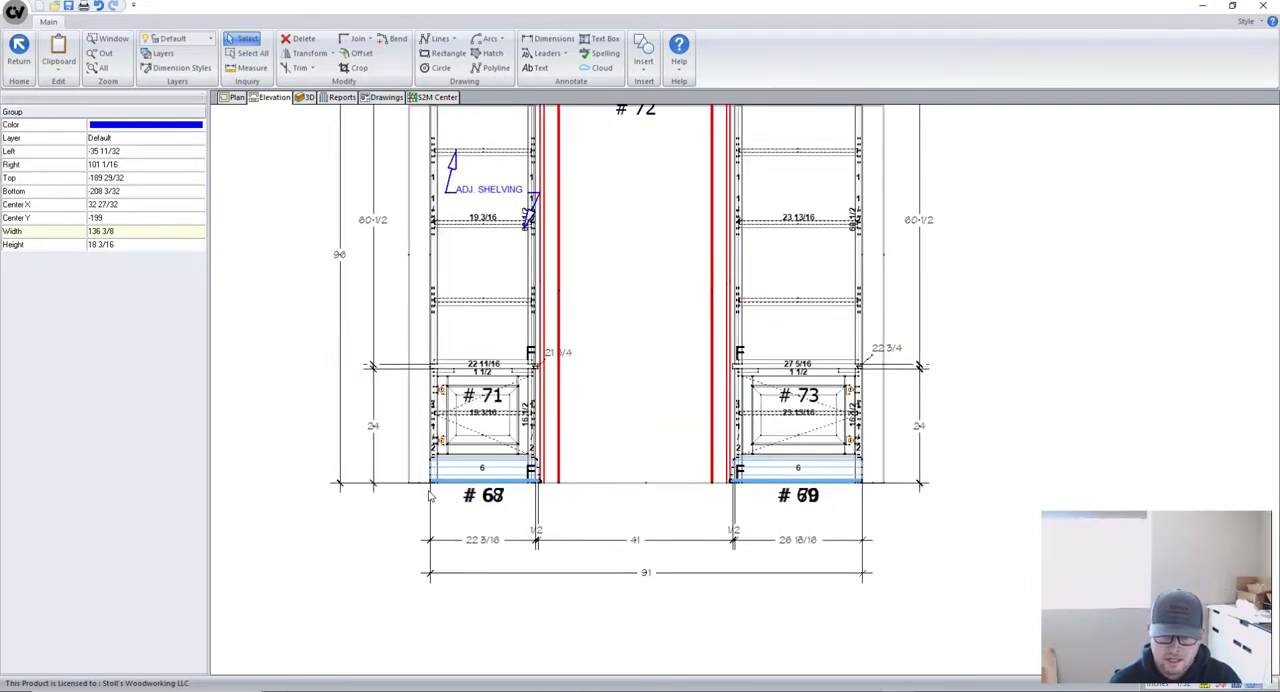
pyautogui.scroll(-1, 432, 497)
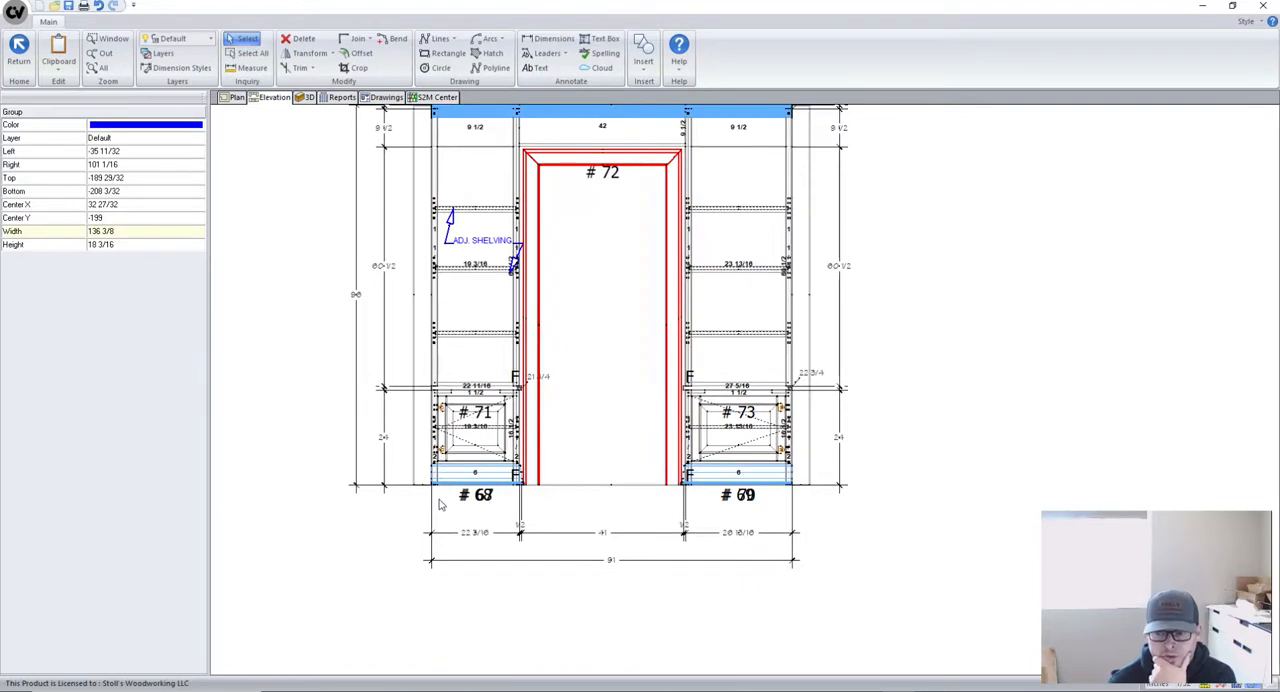
pyautogui.scroll(-1, 409, 521)
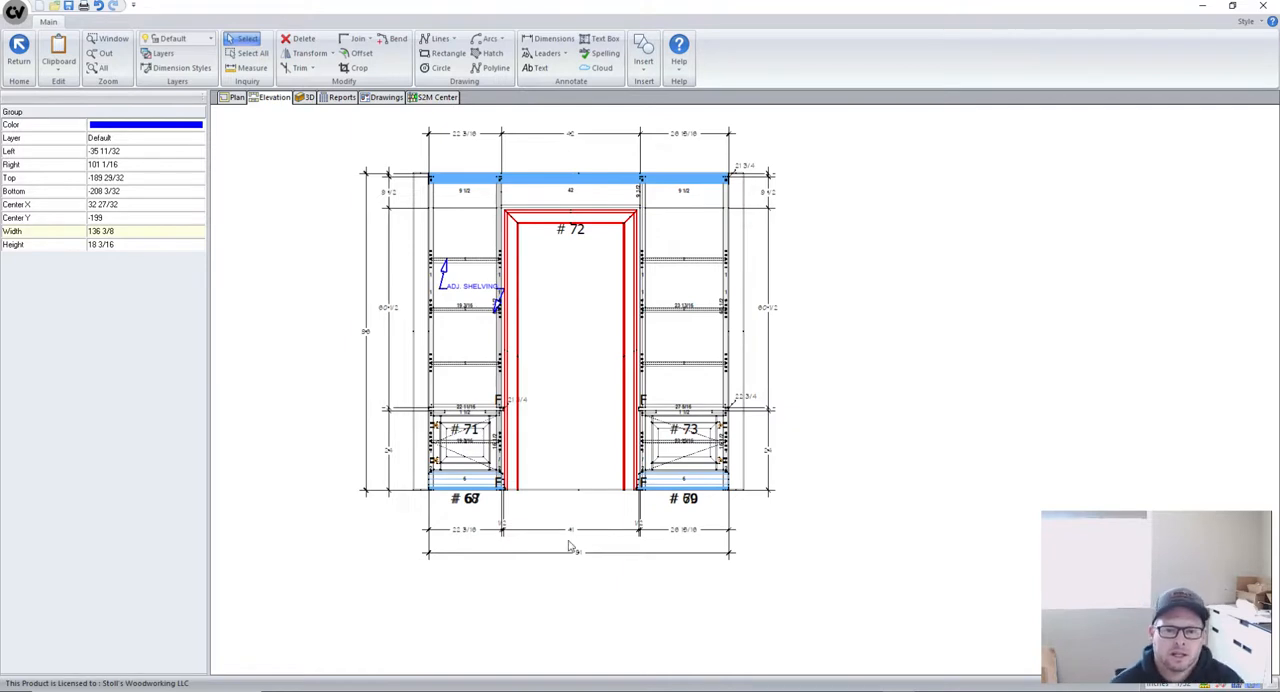
pyautogui.scroll(-1, 695, 527)
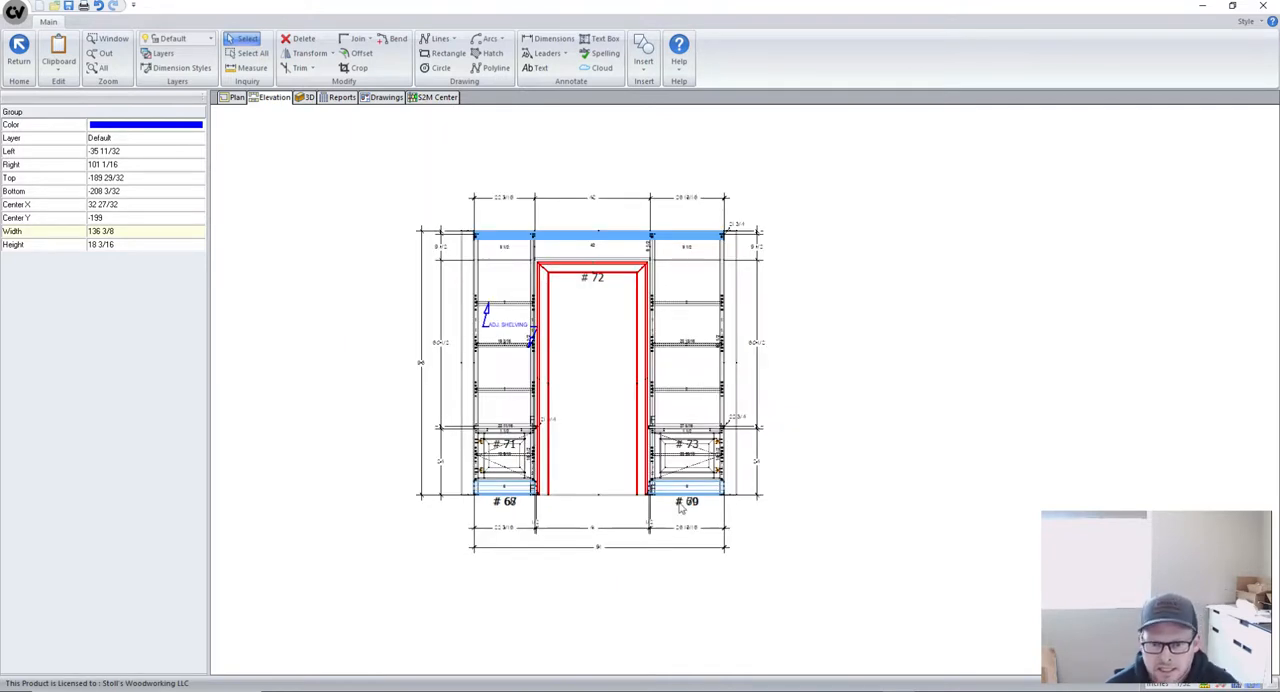
pyautogui.scroll(1, 489, 362)
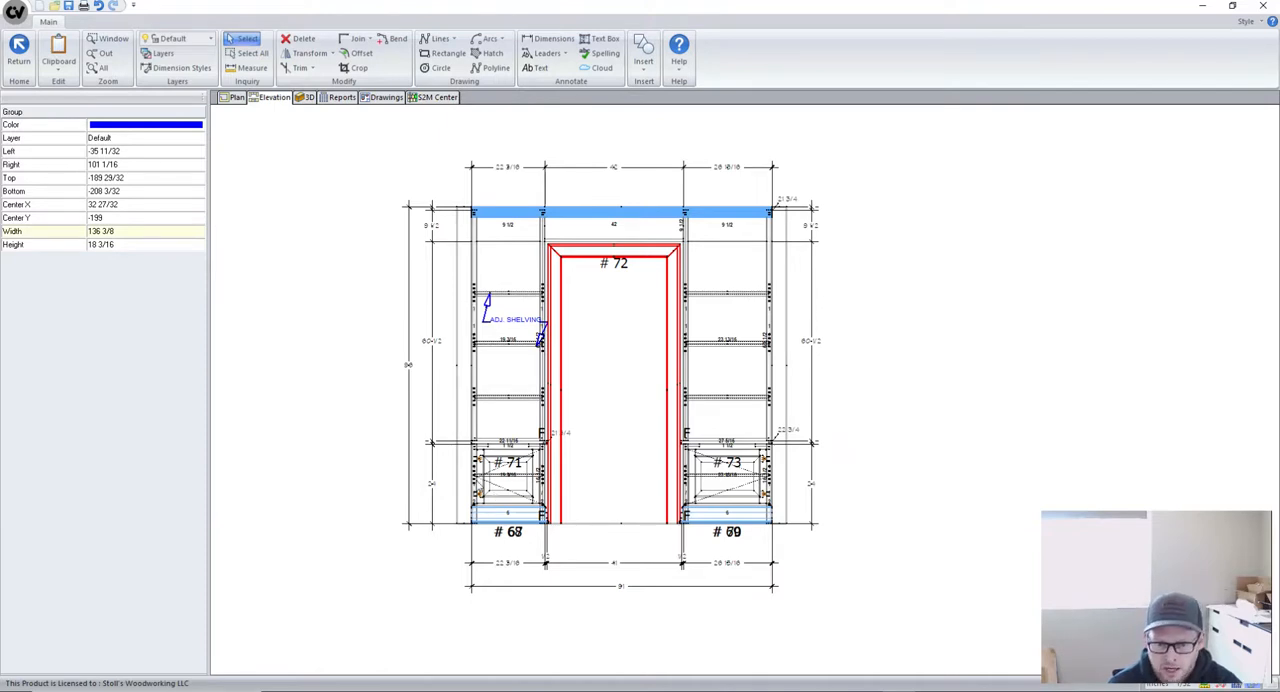
pyautogui.scroll(3, 490, 460)
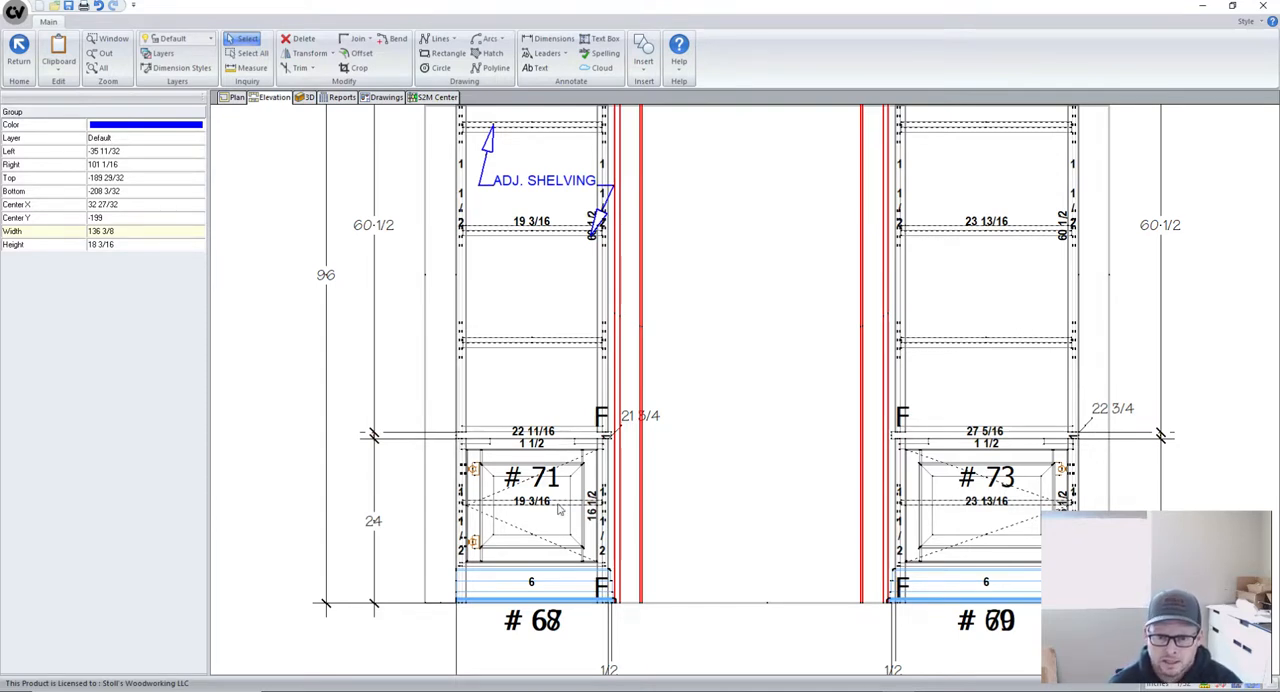
pyautogui.scroll(-2, 535, 518)
pyautogui.scroll(1, 530, 500)
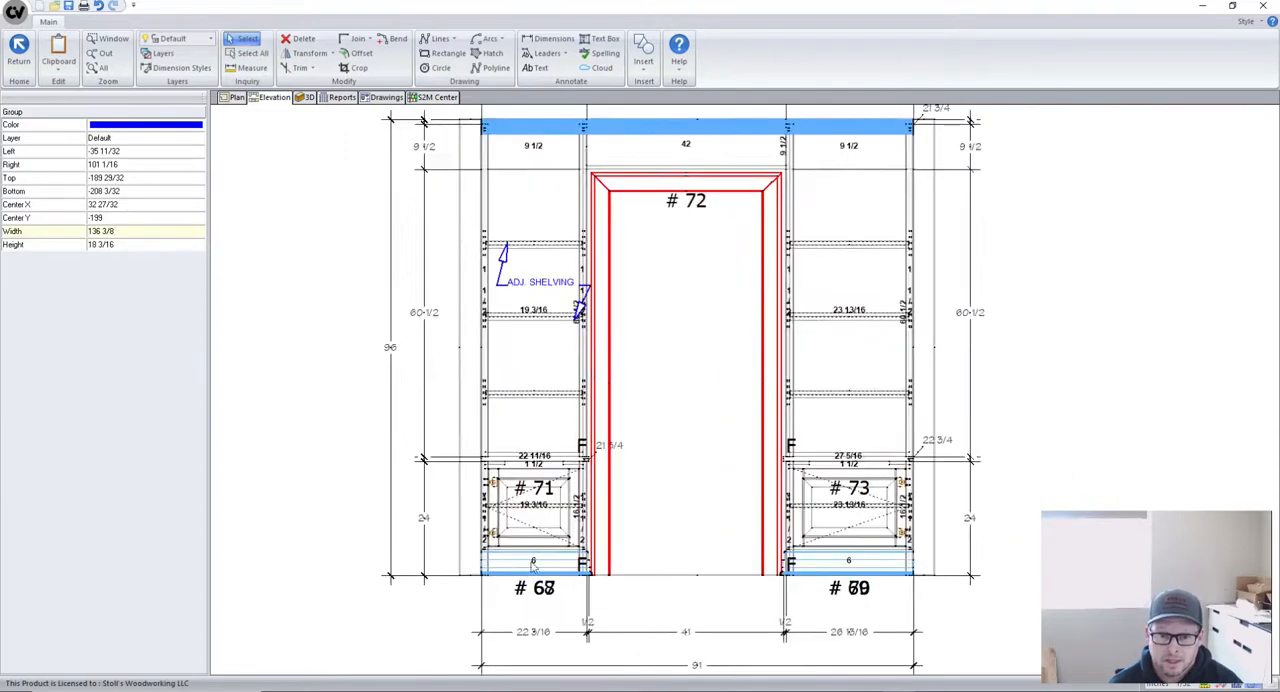
pyautogui.scroll(-1, 460, 450)
pyautogui.scroll(-1, 393, 390)
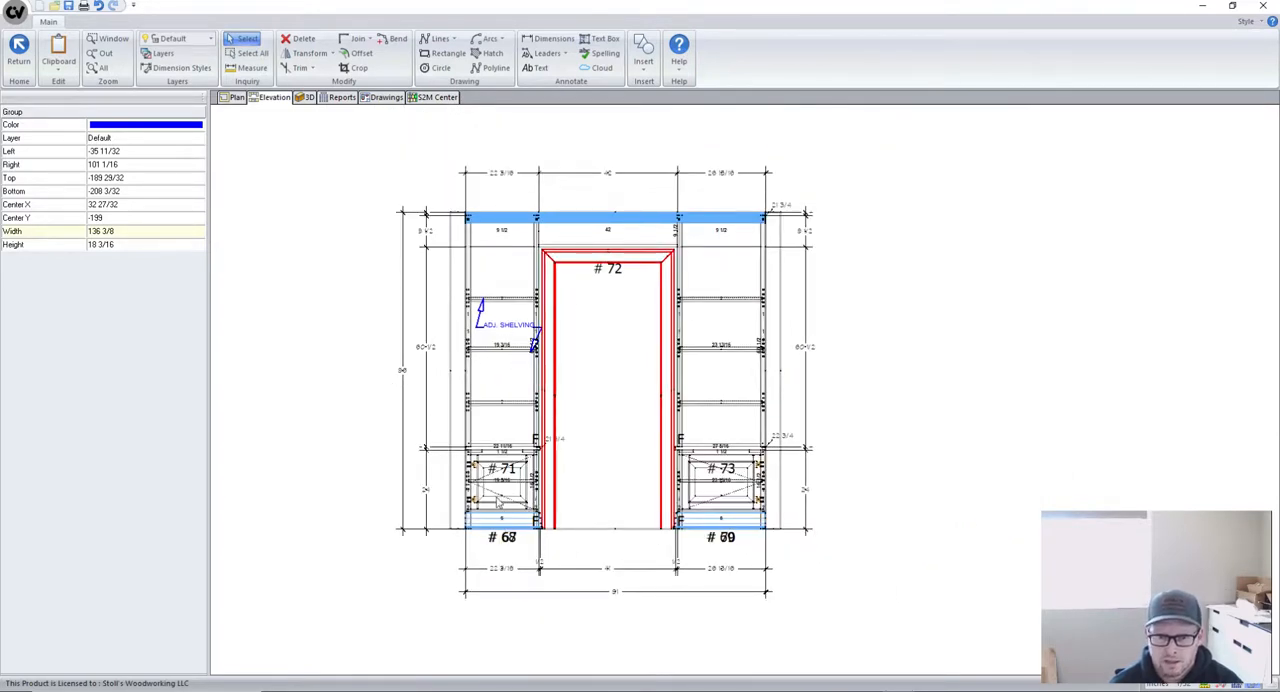
# - Set base cabinet #68's end position from the left to -0.5
pyautogui.click(502, 480)
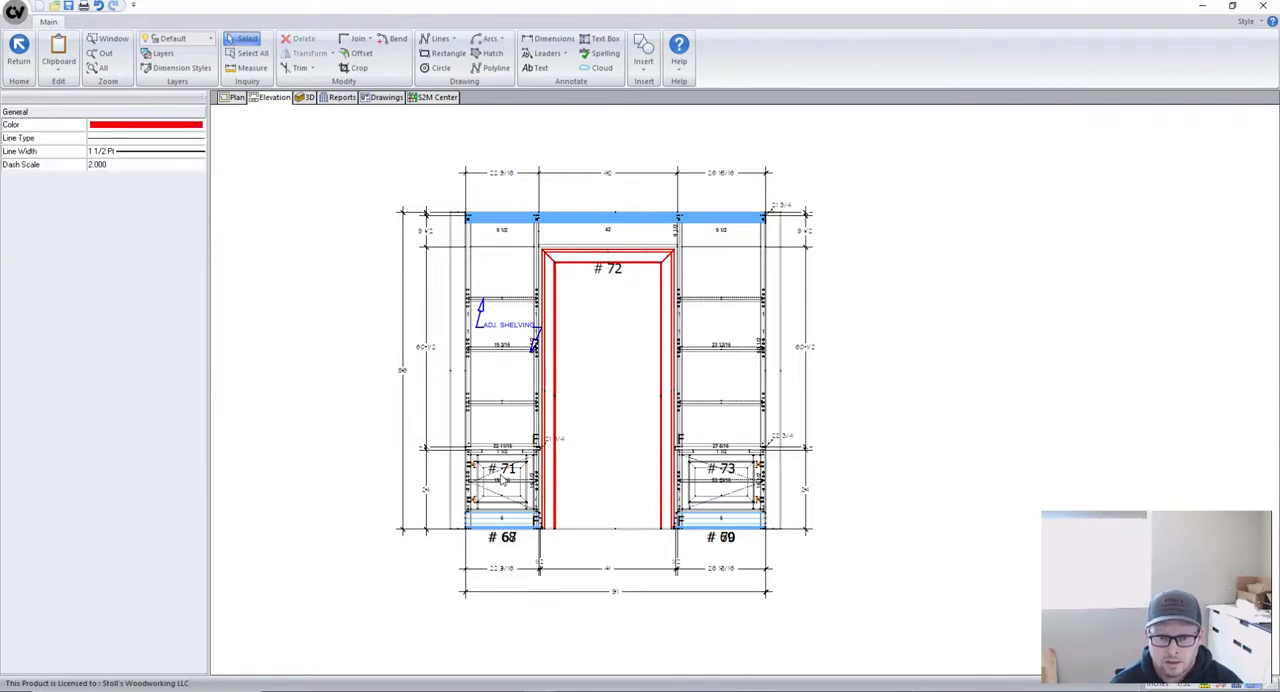
pyautogui.click(512, 493)
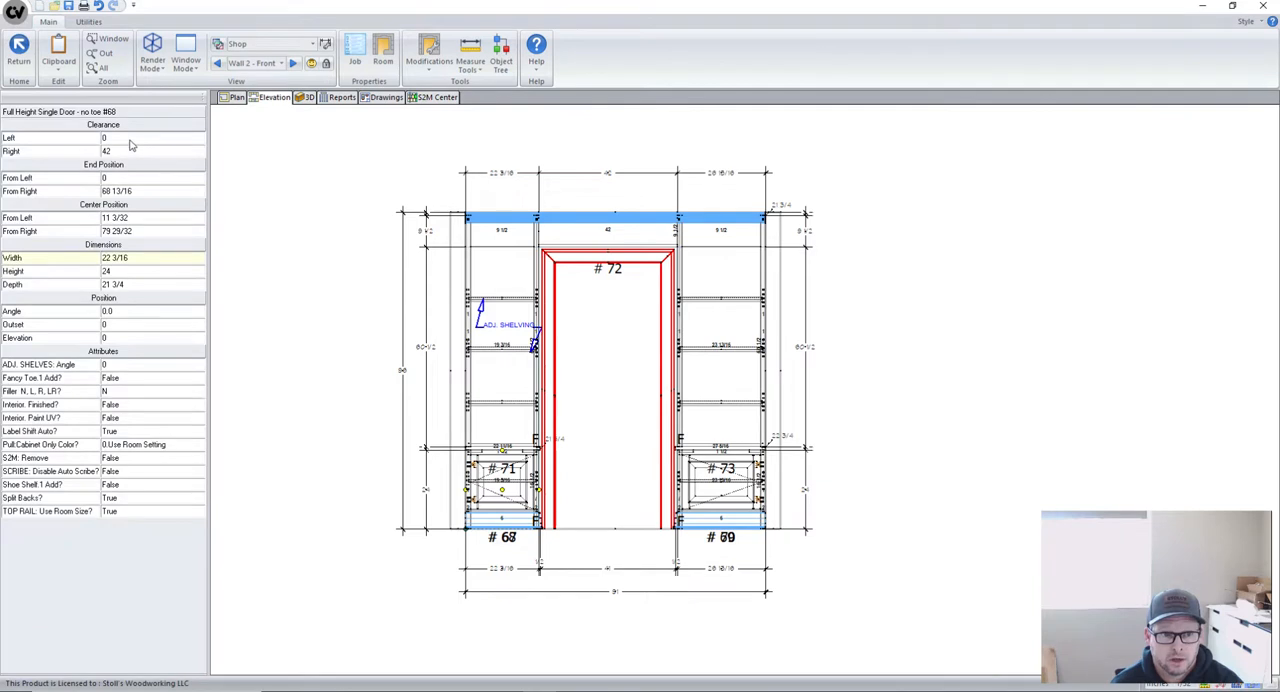
pyautogui.click(125, 190)
pyautogui.click(121, 178)
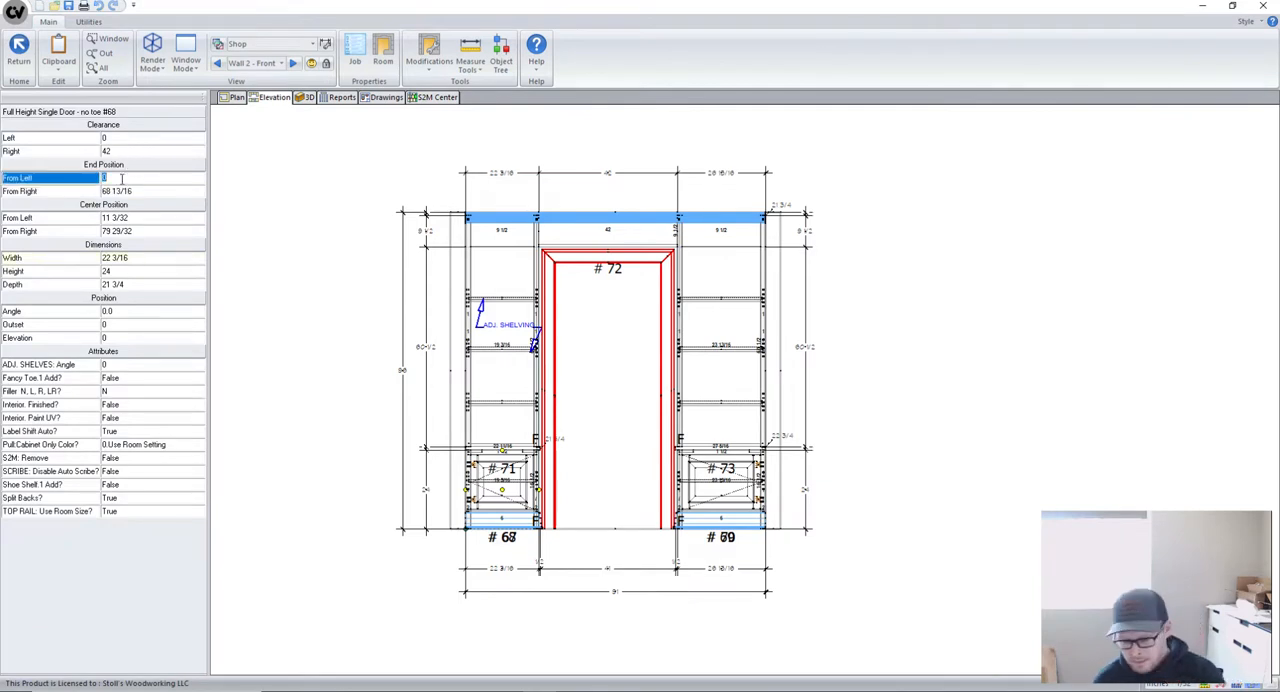
pyautogui.write('-.5')
pyautogui.press('Return')
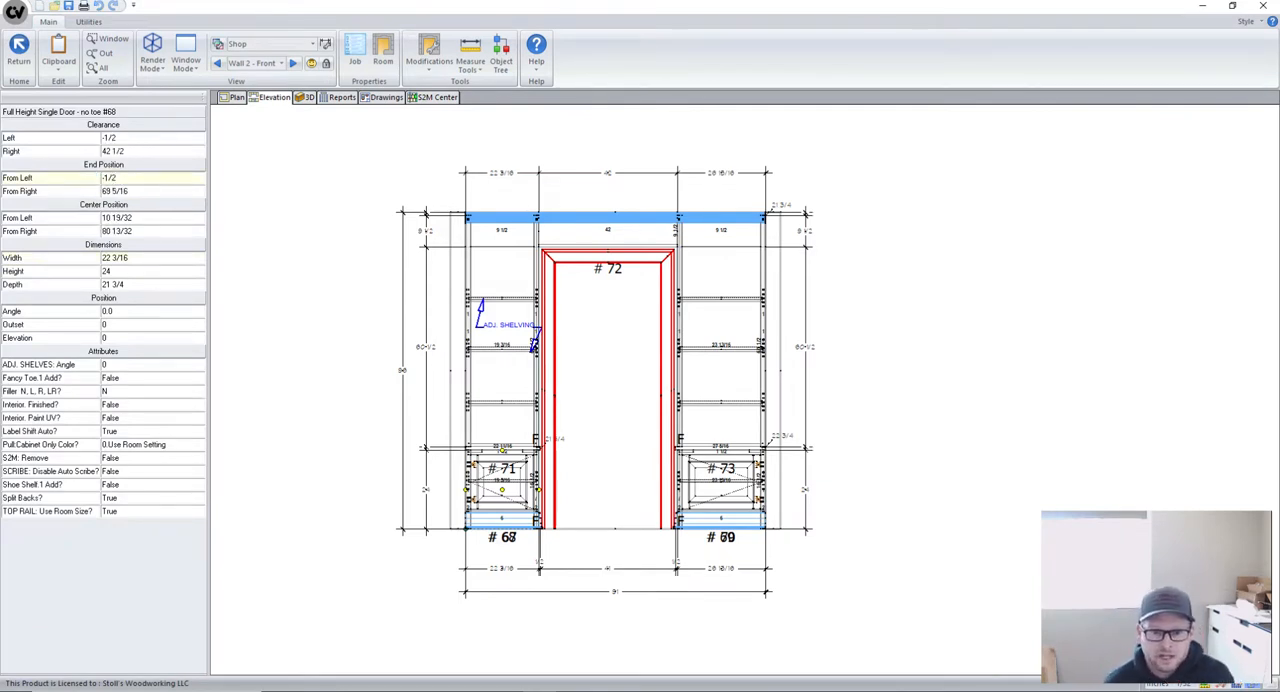
# - Inspect the finished-end marks and the dimensions below base cabinet #68
pyautogui.scroll(3, 490, 585)
pyautogui.scroll(2, 464, 581)
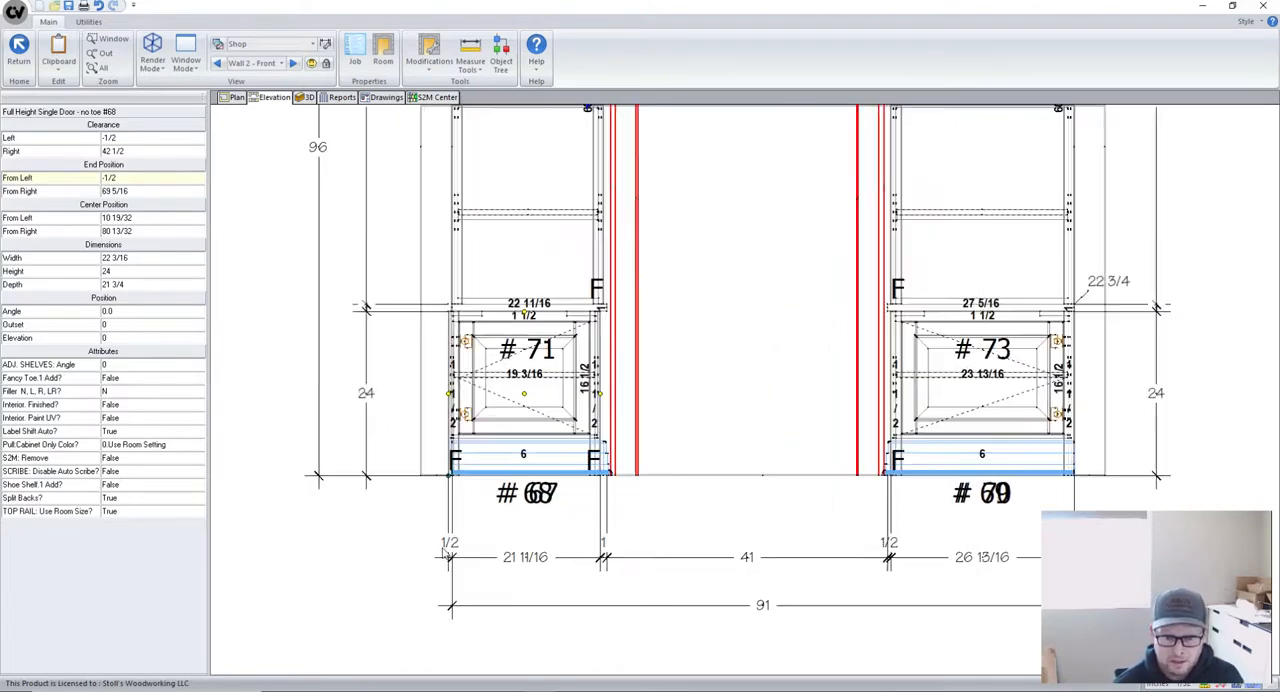
pyautogui.scroll(2, 447, 556)
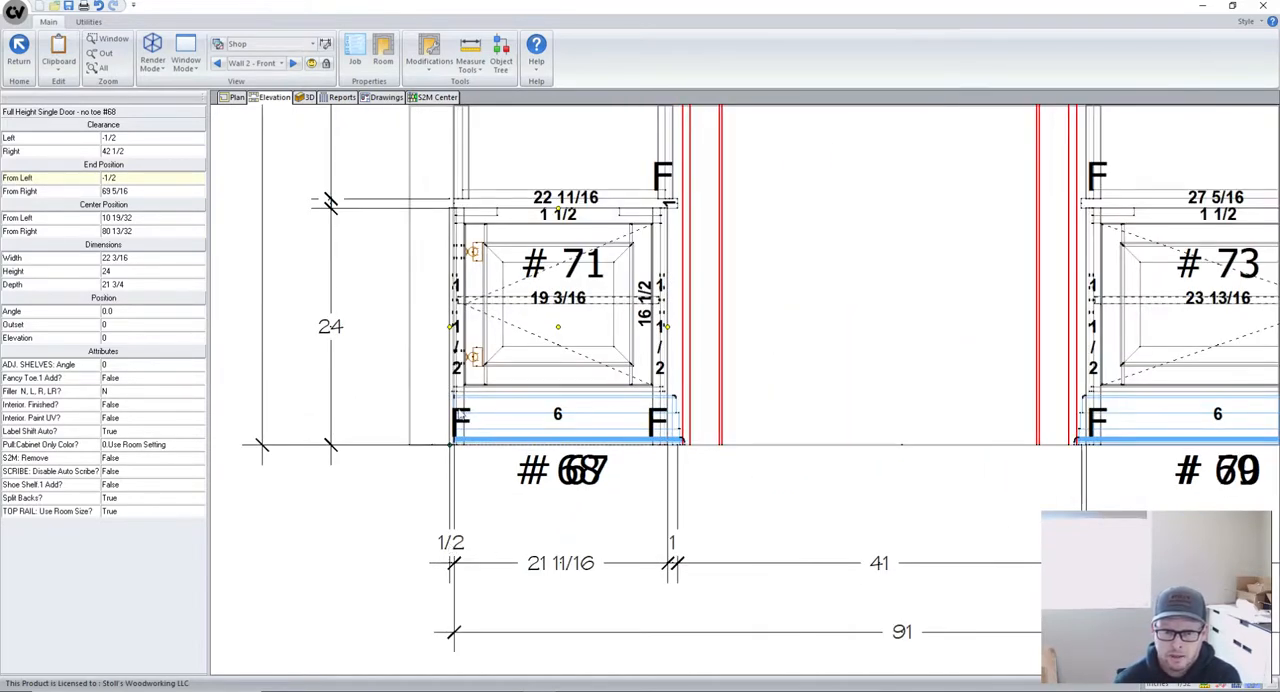
pyautogui.scroll(2, 462, 418)
pyautogui.scroll(-4, 467, 428)
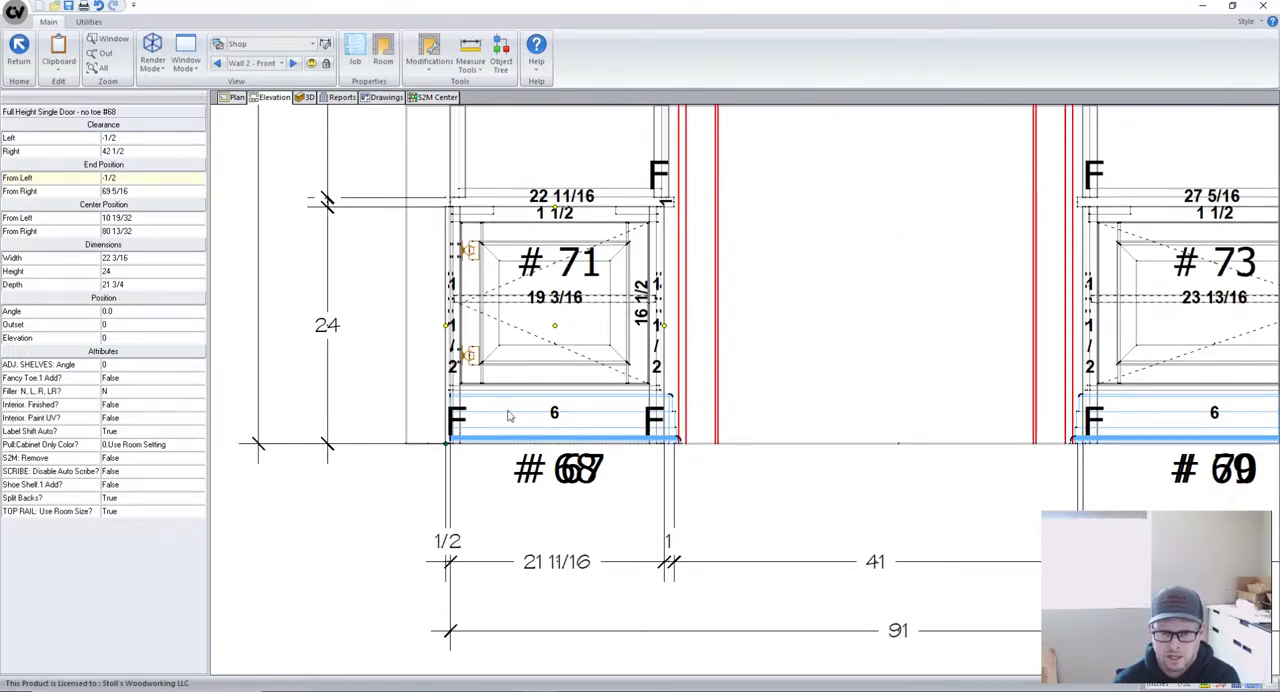
pyautogui.scroll(-2, 489, 365)
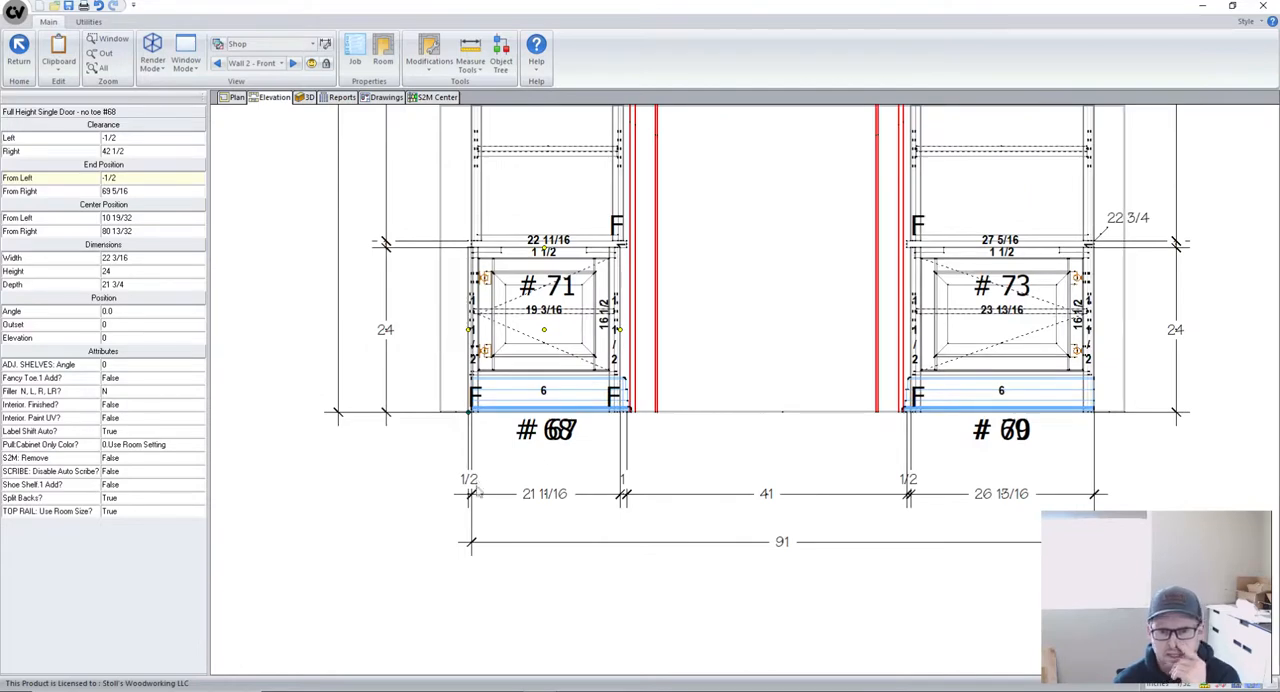
pyautogui.scroll(-2, 483, 578)
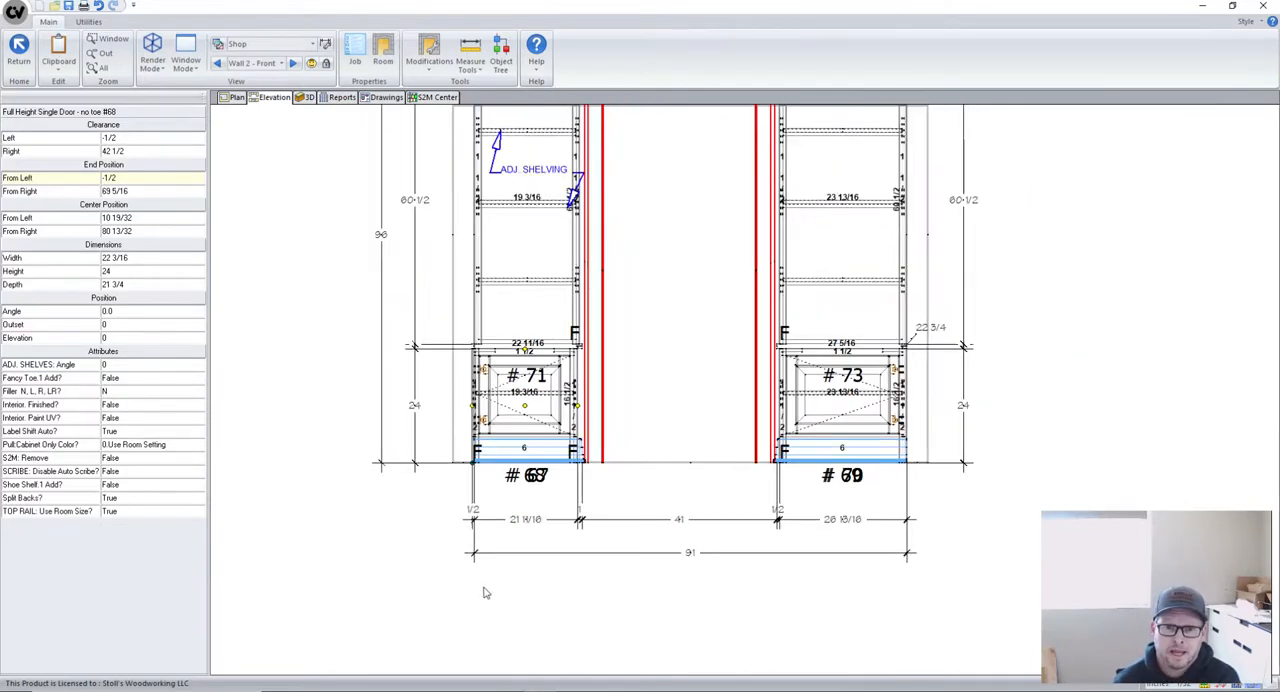
# - Set wall cabinet #71's end position from the left to -0.5
pyautogui.scroll(-2, 487, 613)
pyautogui.scroll(1, 526, 359)
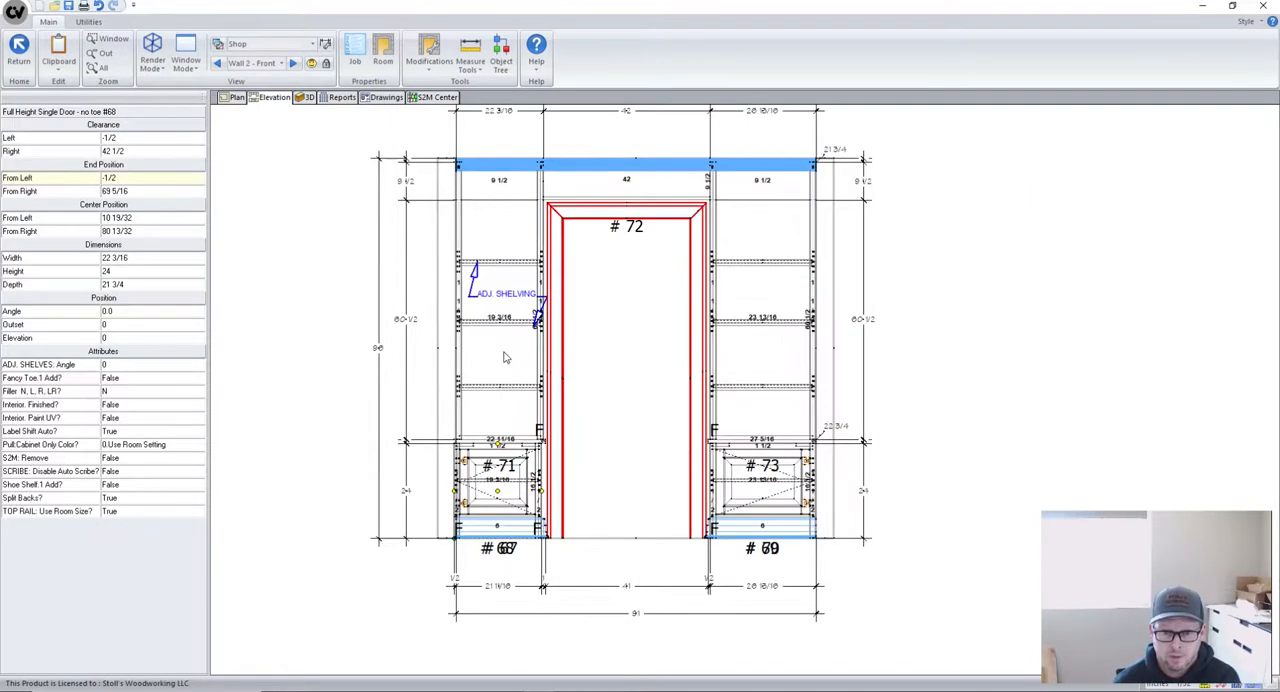
pyautogui.click(486, 342)
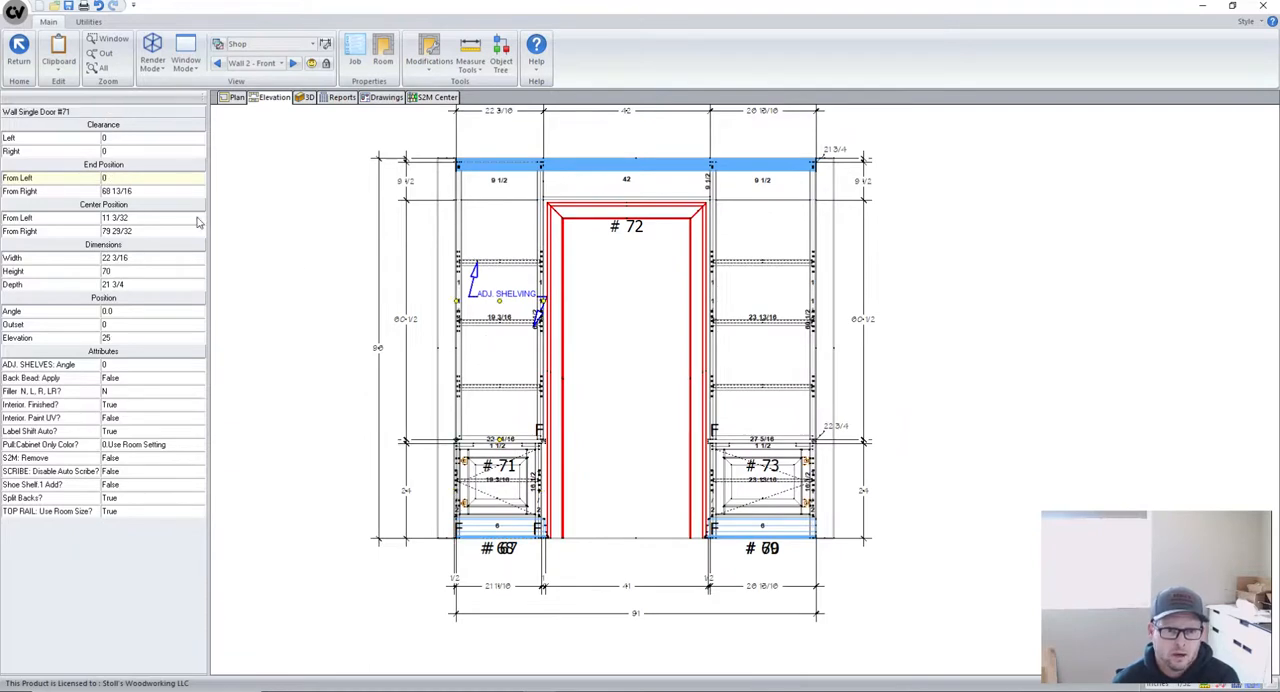
pyautogui.click(124, 178)
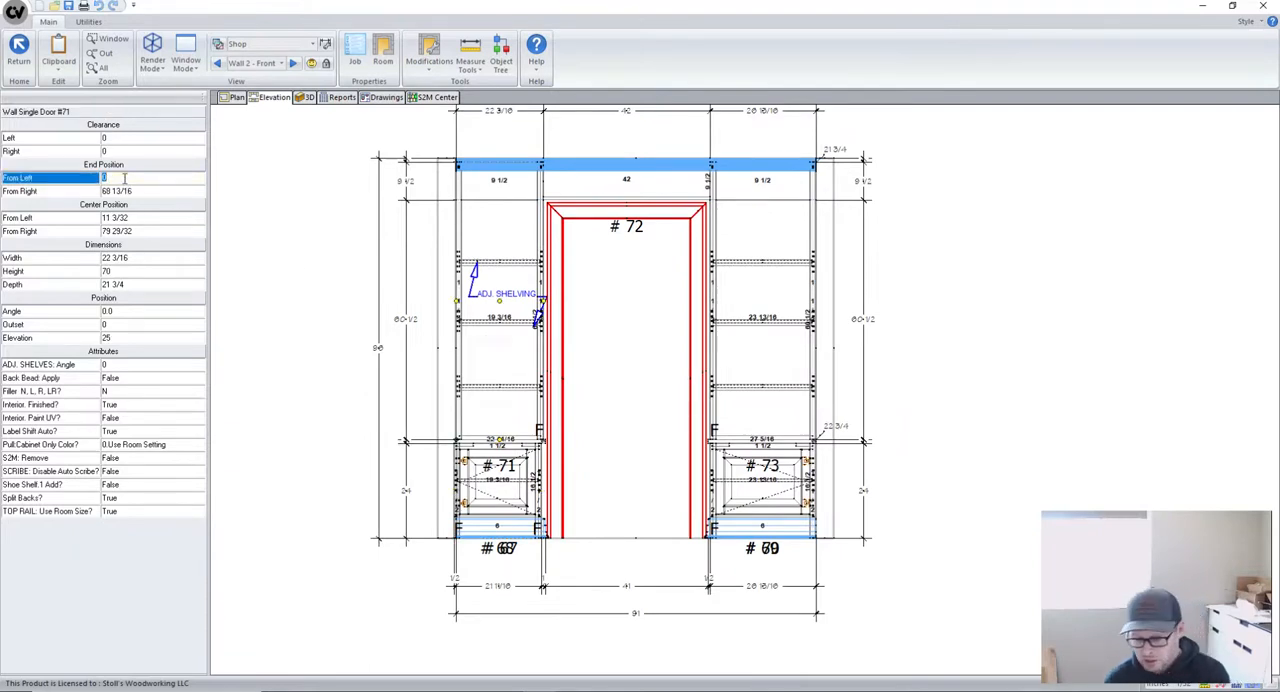
pyautogui.write('-.5')
pyautogui.press('Return')
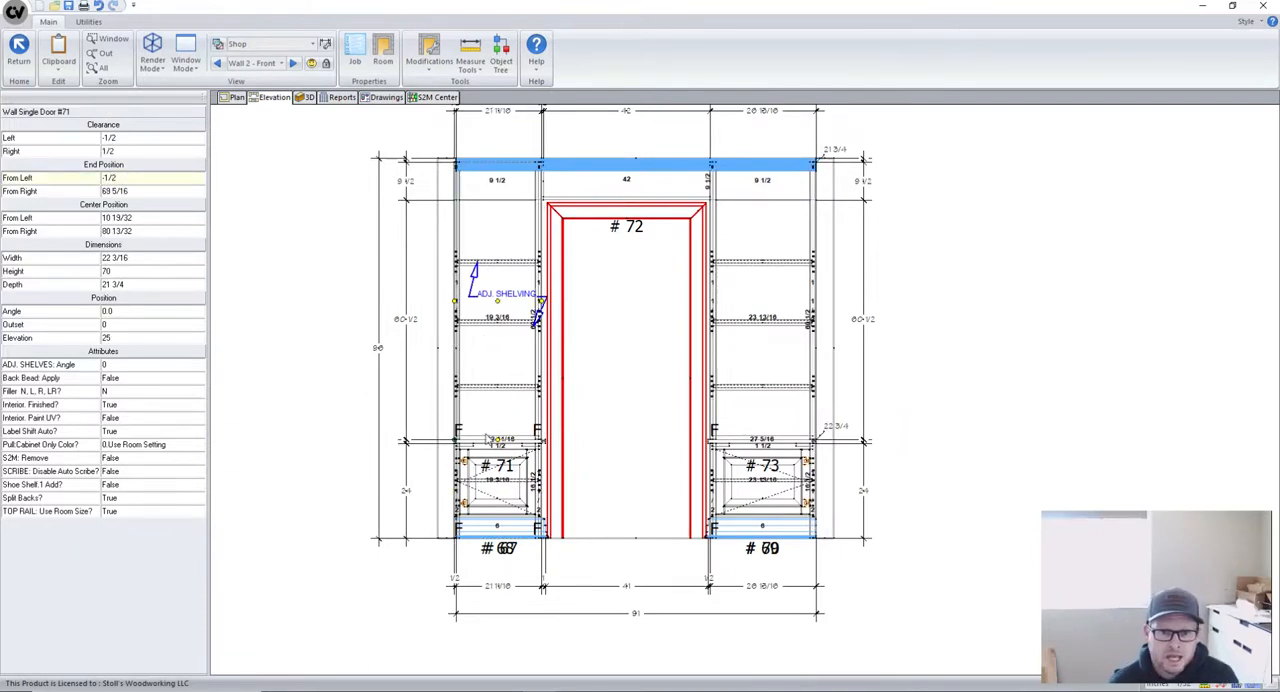
# - Set the left clearance of wood top #67 to -0.75 and check the dimensions beneath the unit
pyautogui.scroll(1, 398, 430)
pyautogui.scroll(1, 398, 430)
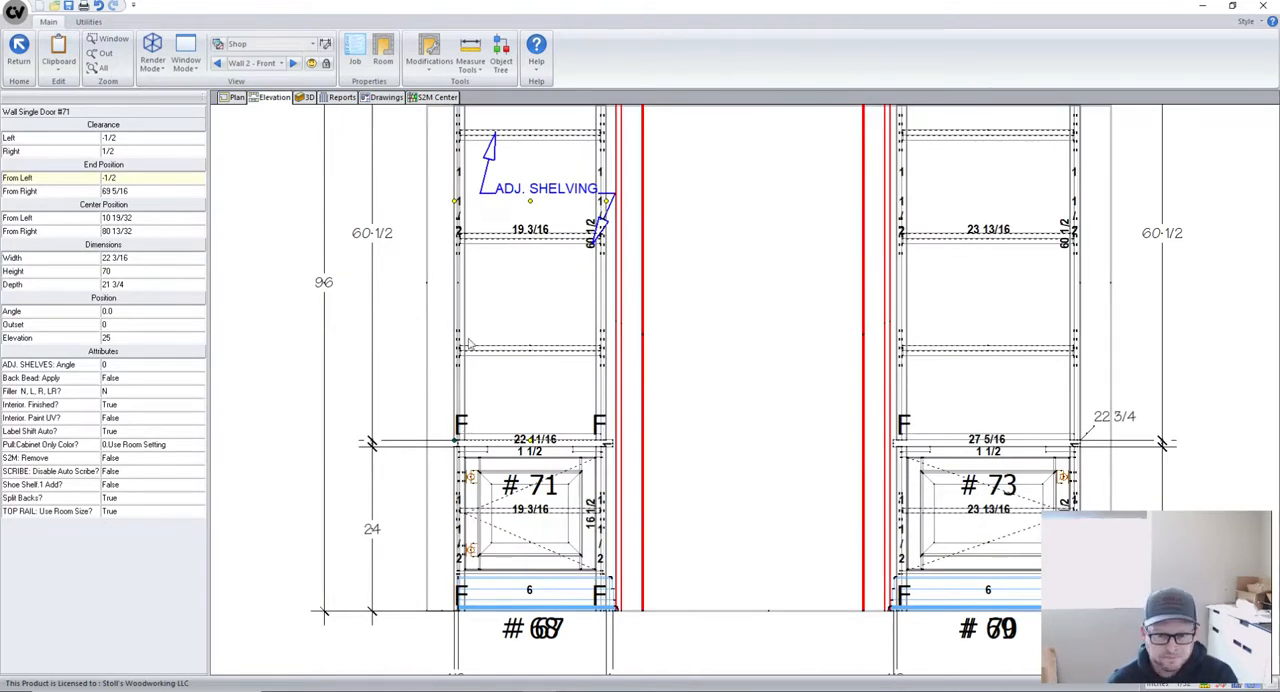
pyautogui.scroll(-1, 384, 348)
pyautogui.scroll(4, 467, 438)
pyautogui.scroll(-2, 418, 375)
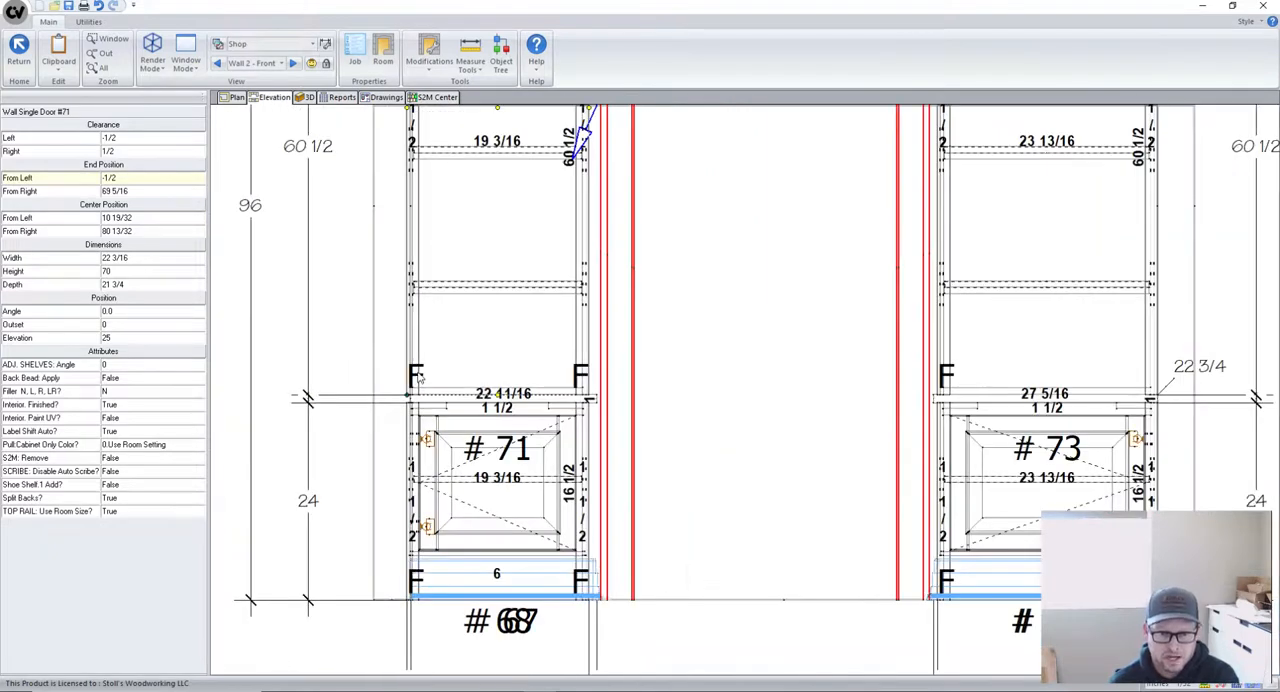
pyautogui.scroll(4, 420, 380)
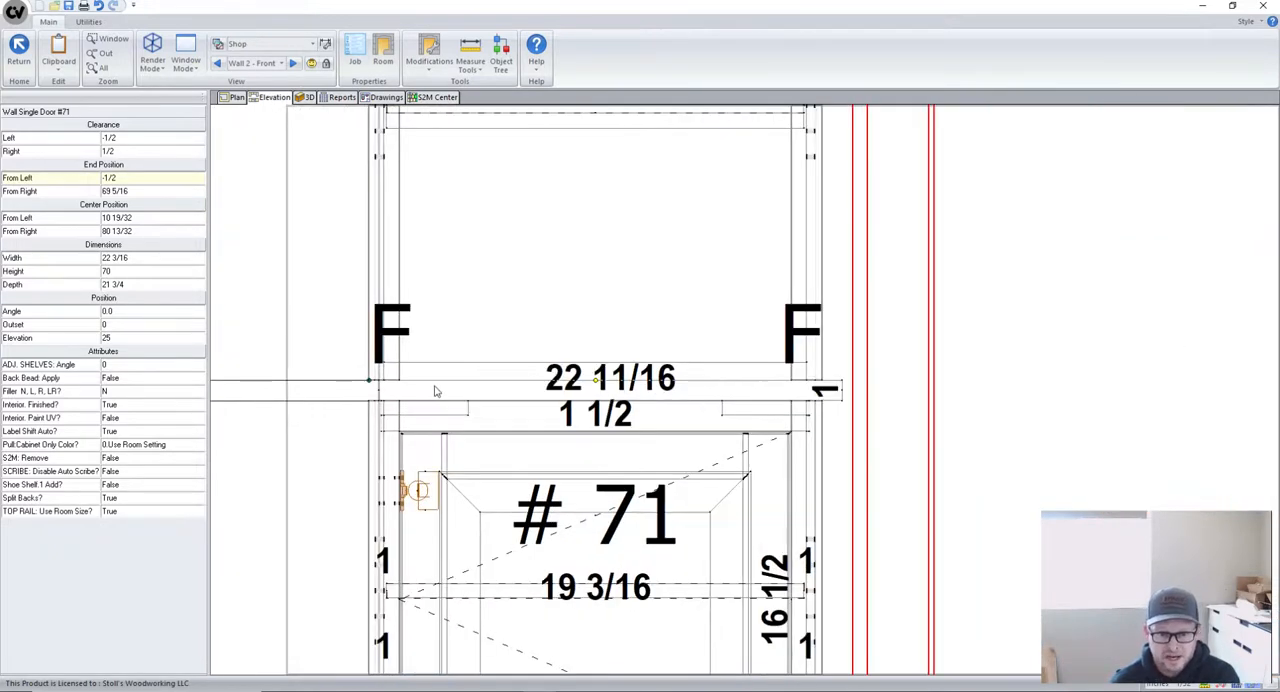
pyautogui.scroll(-1, 432, 385)
pyautogui.scroll(-1, 465, 385)
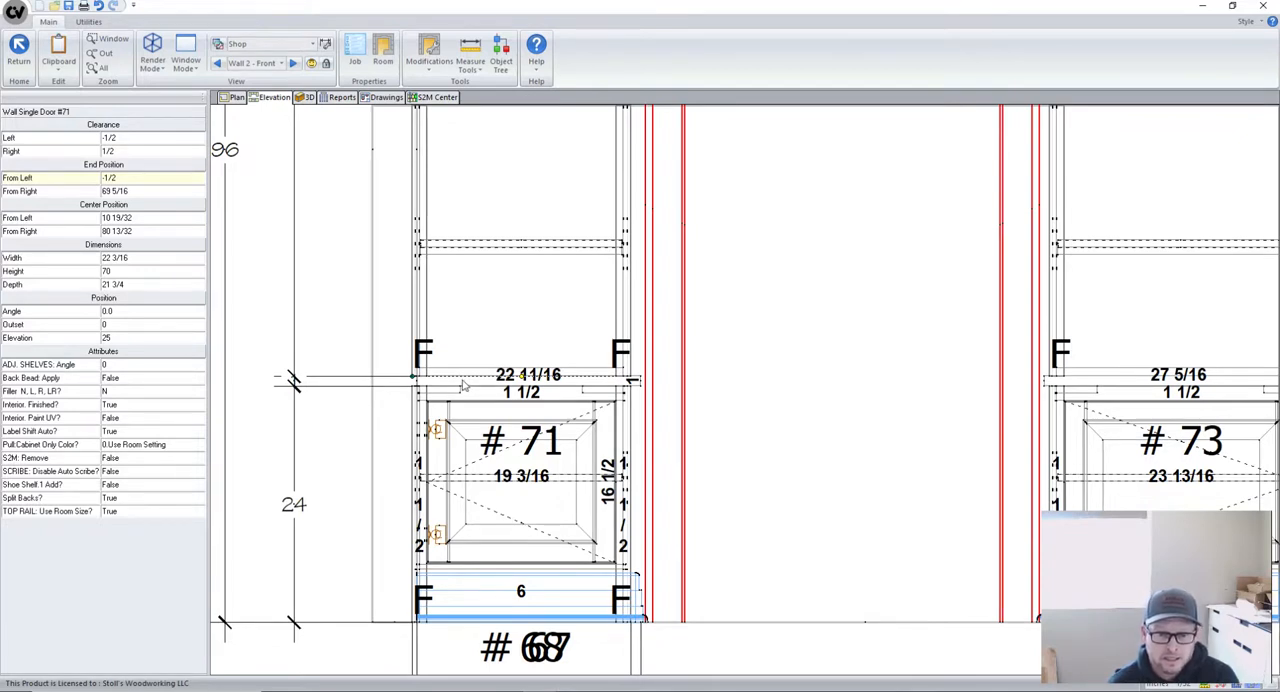
pyautogui.click(463, 380)
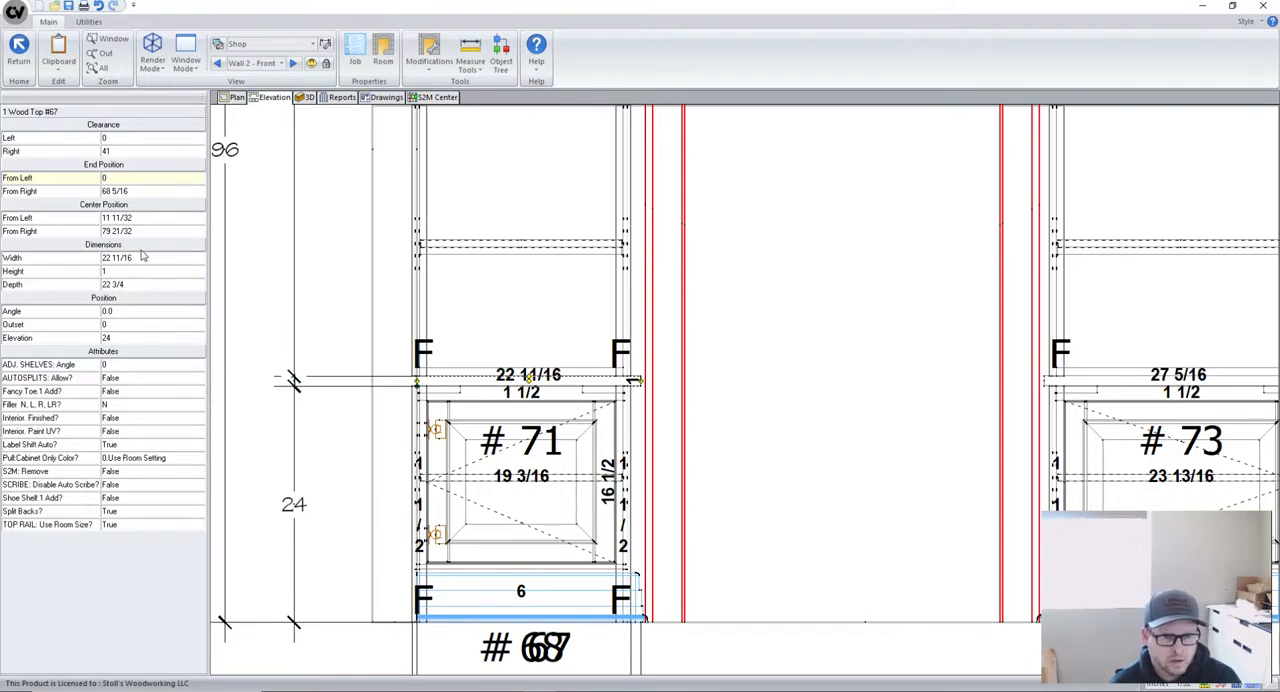
pyautogui.click(124, 139)
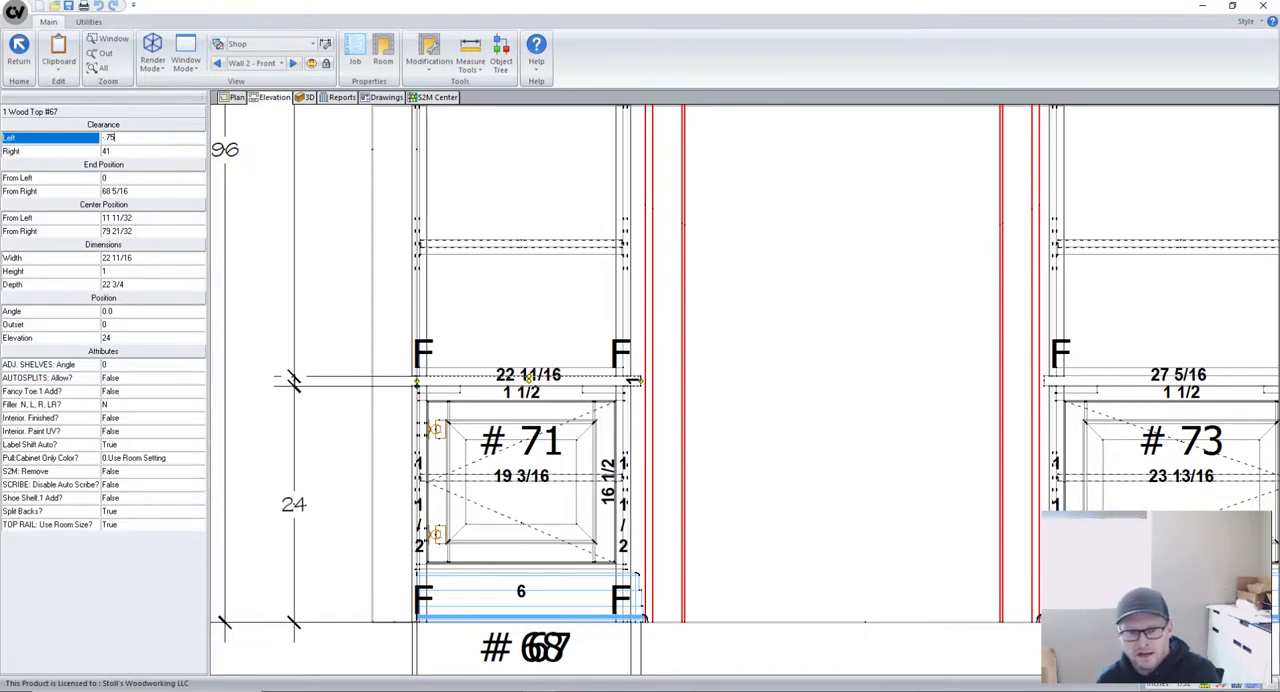
pyautogui.write('-.75')
pyautogui.press('Return')
pyautogui.scroll(-4, 435, 532)
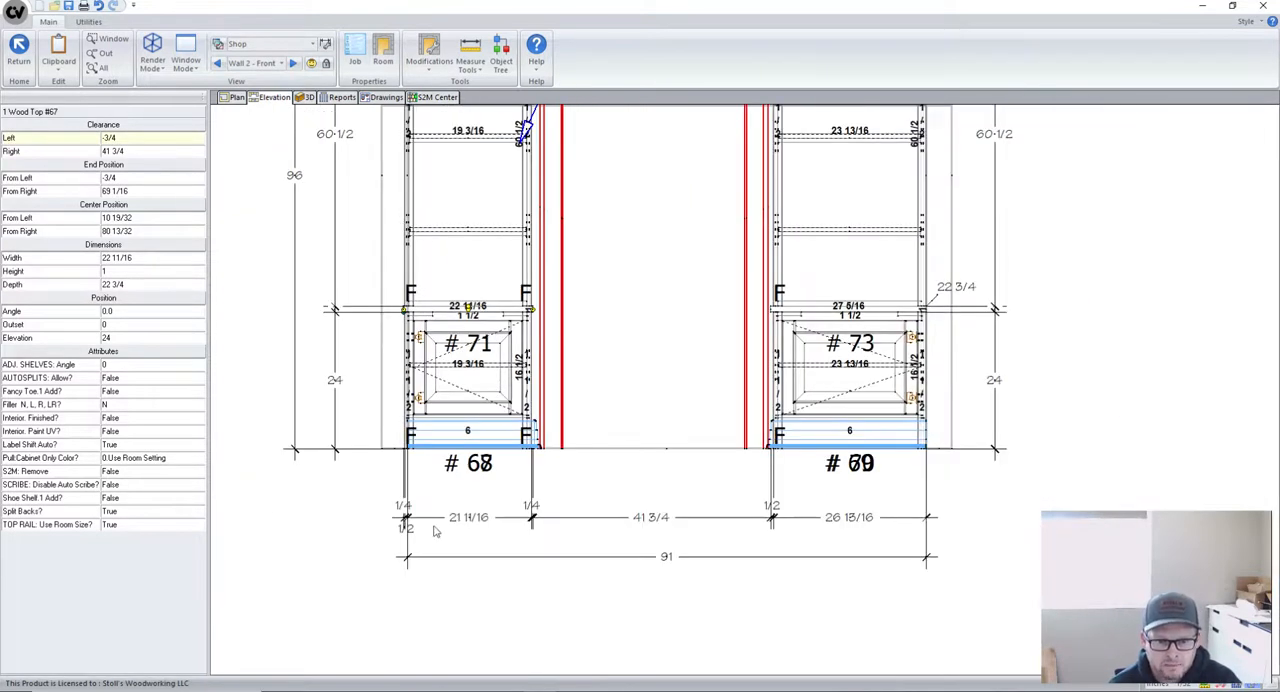
pyautogui.scroll(4, 435, 532)
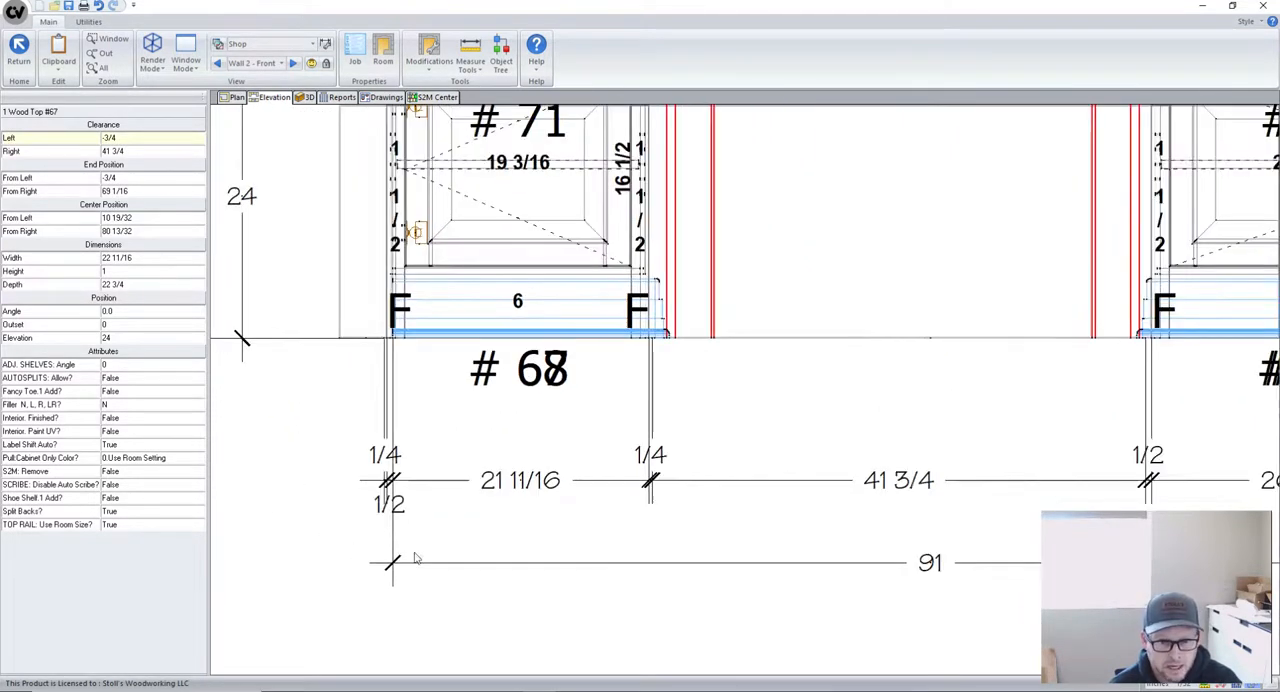
pyautogui.scroll(-1, 380, 490)
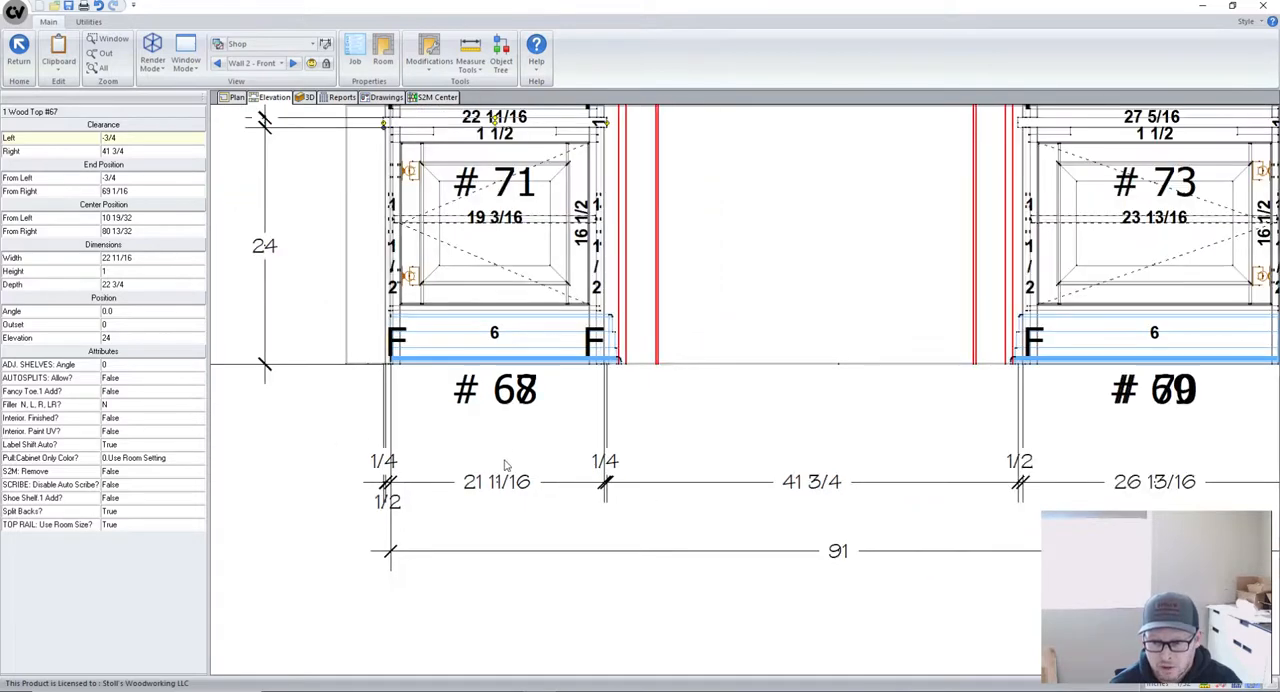
# - Examine the dimensions beneath both built-in units and around the wood top ends on the Wall 2 elevation
pyautogui.scroll(-1, 385, 458)
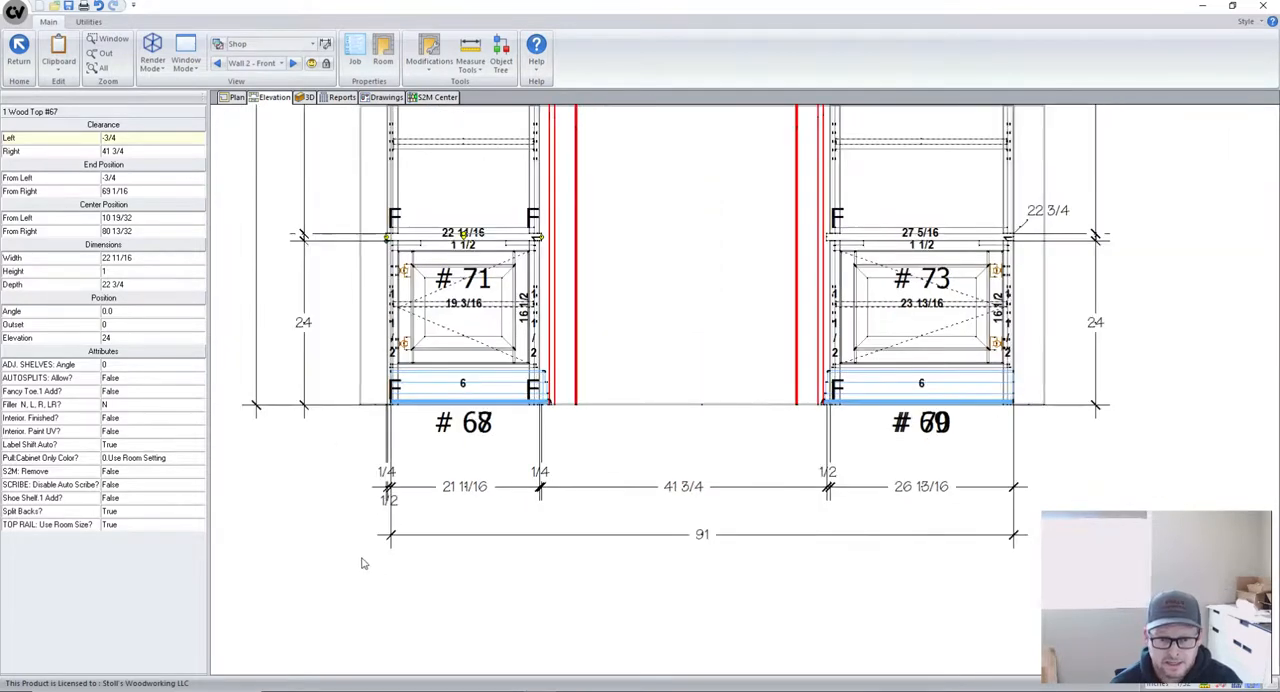
pyautogui.scroll(-1, 363, 563)
pyautogui.scroll(-1, 400, 576)
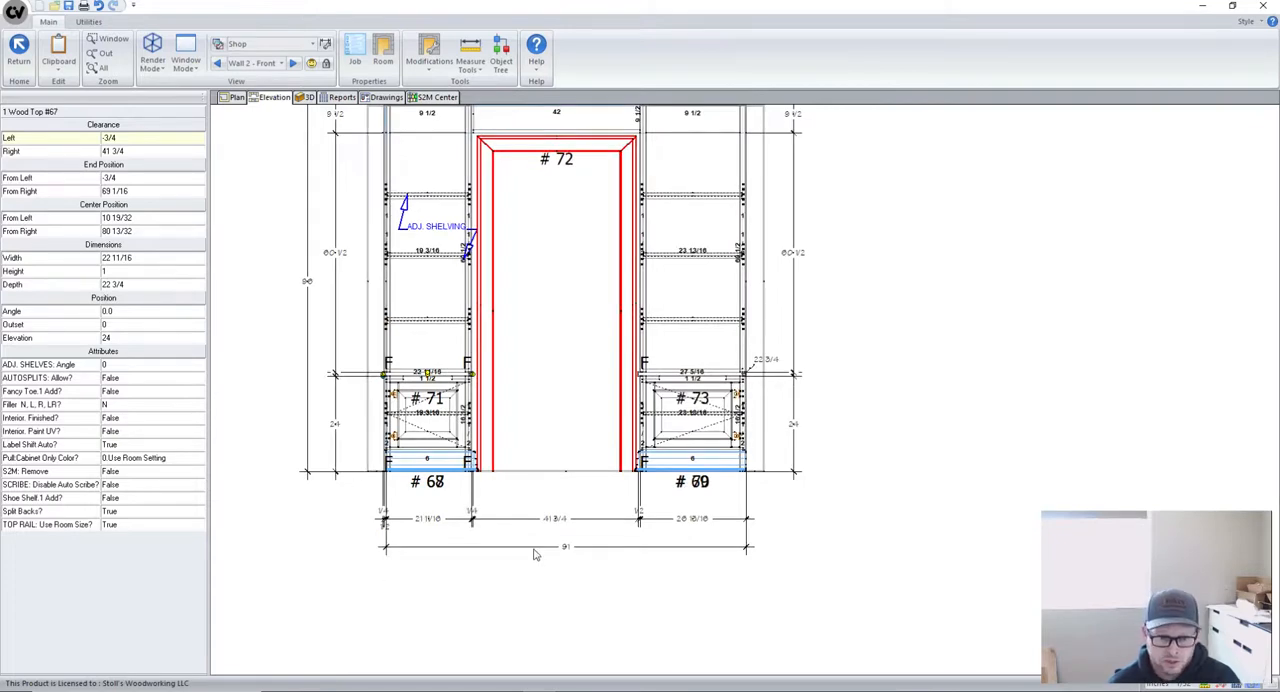
pyautogui.scroll(3, 383, 528)
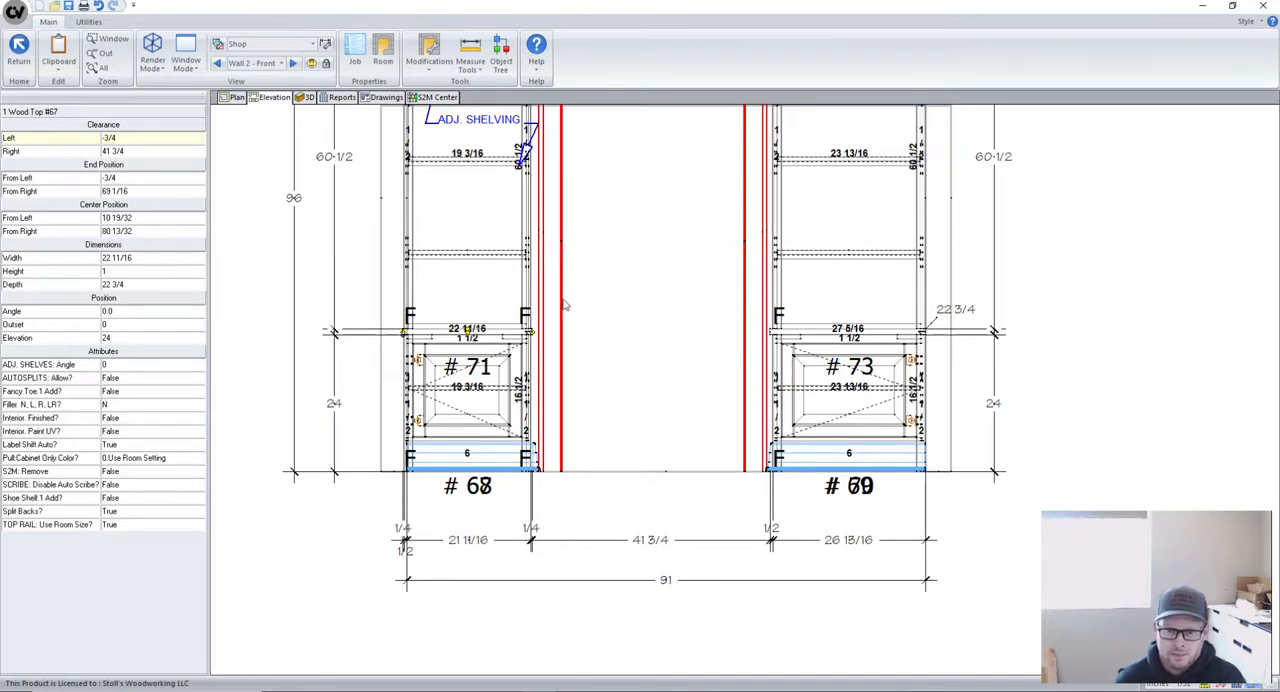
pyautogui.scroll(1, 526, 336)
pyautogui.scroll(2, 527, 338)
pyautogui.scroll(-2, 527, 330)
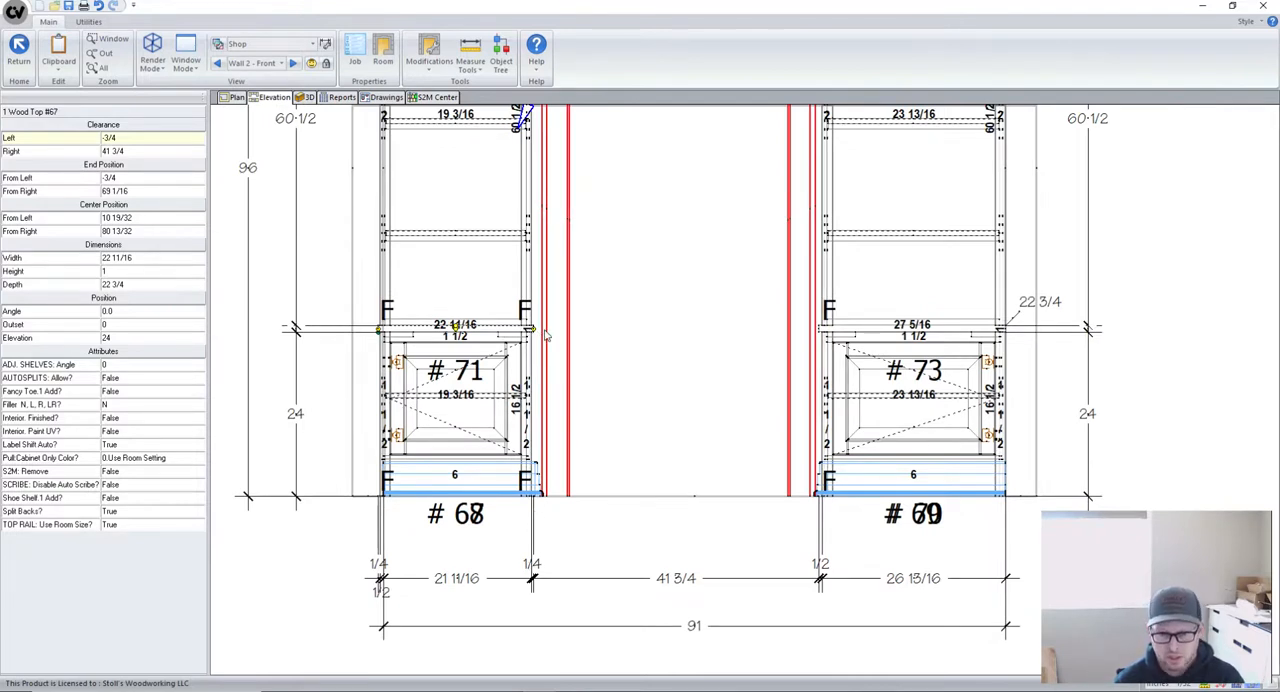
pyautogui.scroll(-3, 420, 566)
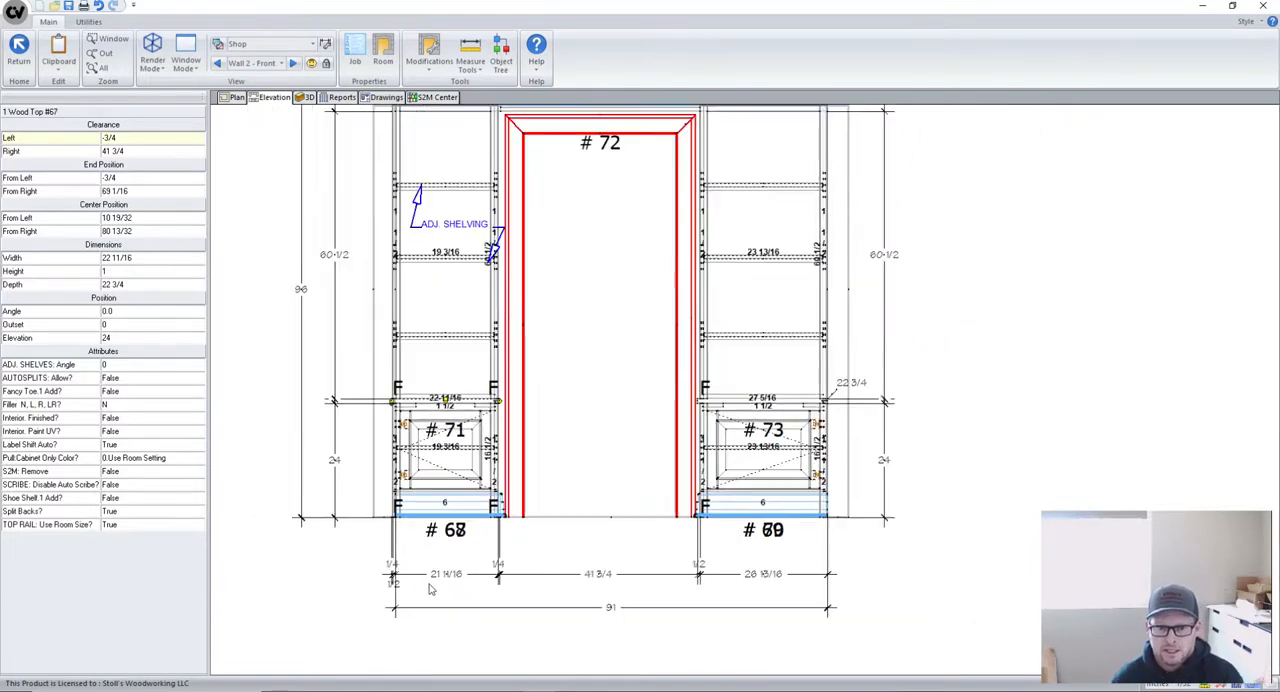
pyautogui.scroll(-2, 420, 520)
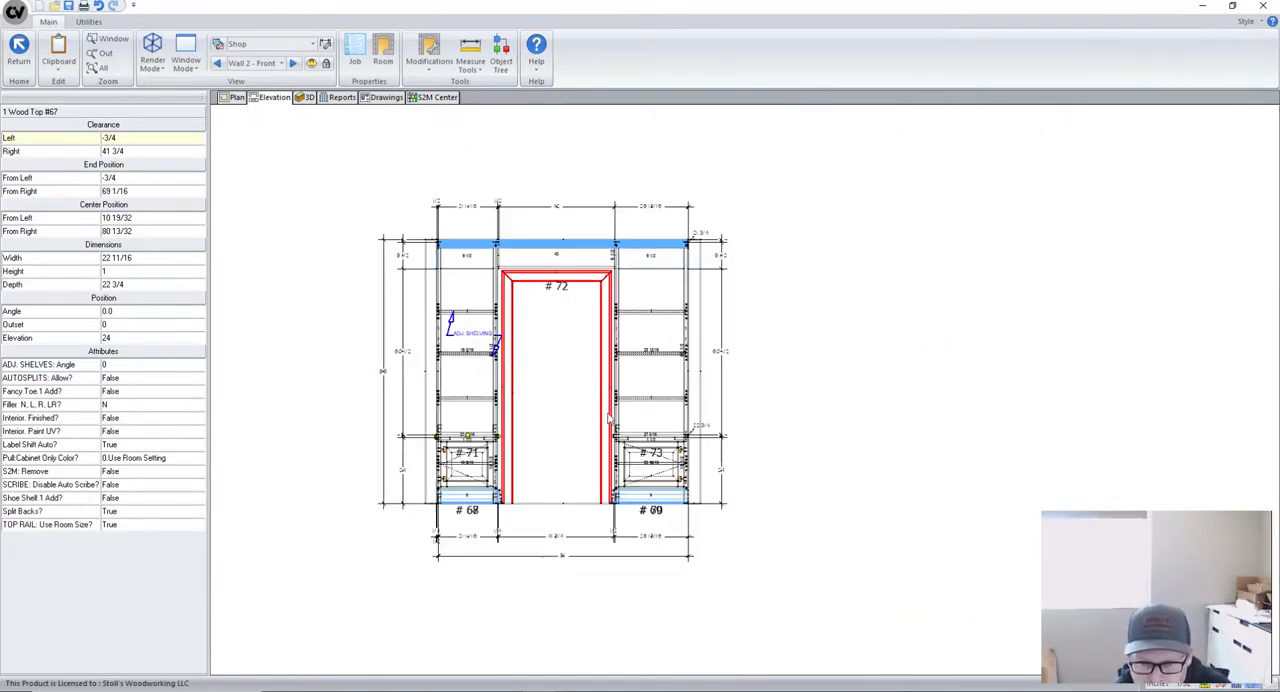
pyautogui.scroll(2, 510, 423)
pyautogui.scroll(-1, 510, 423)
pyautogui.scroll(-1, 578, 375)
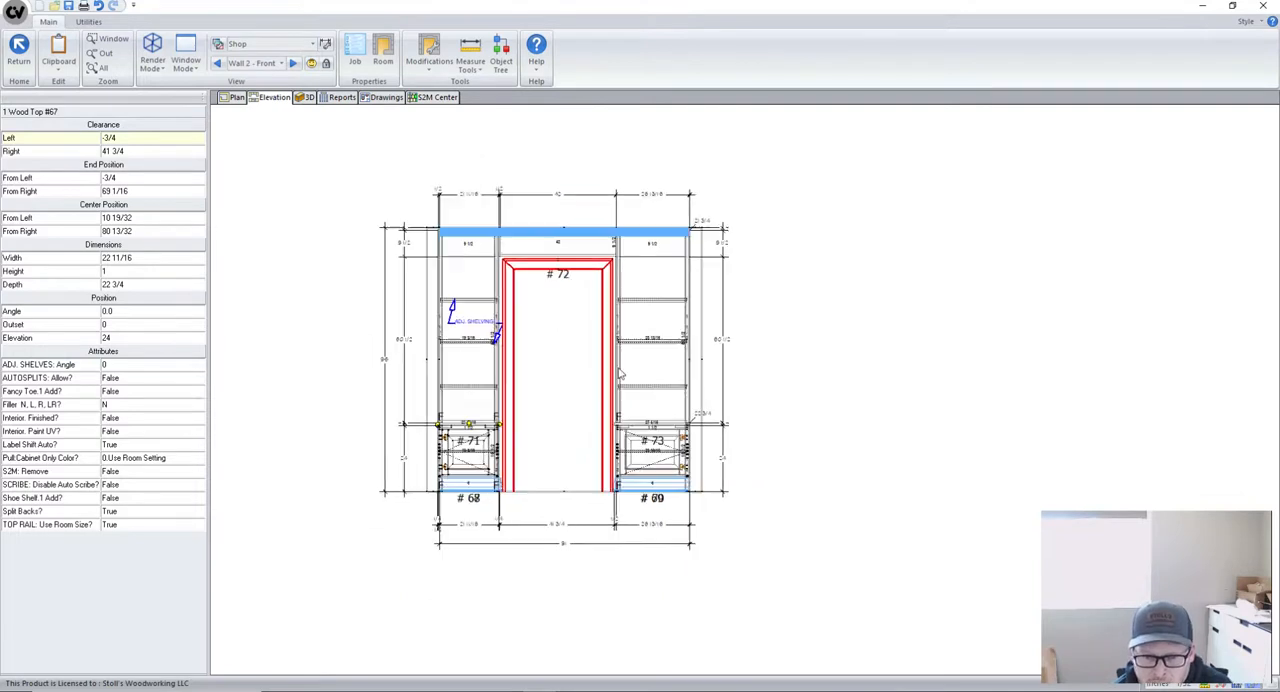
pyautogui.scroll(1, 539, 391)
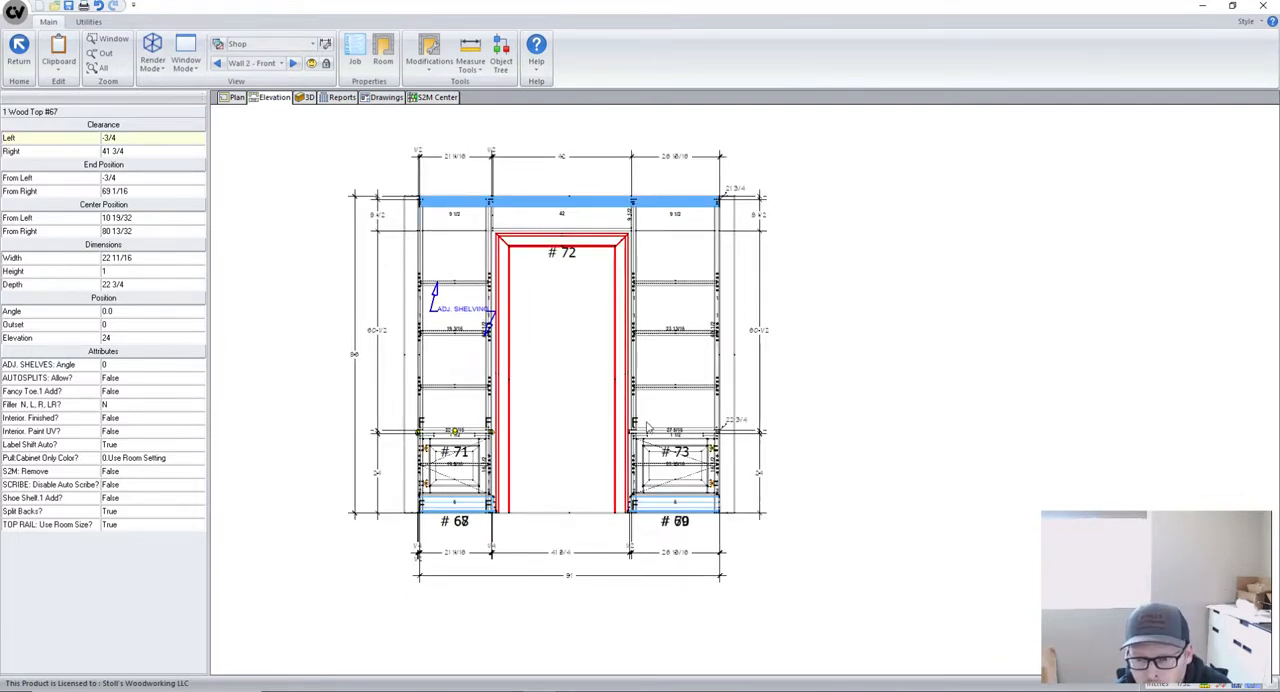
pyautogui.scroll(-1, 582, 385)
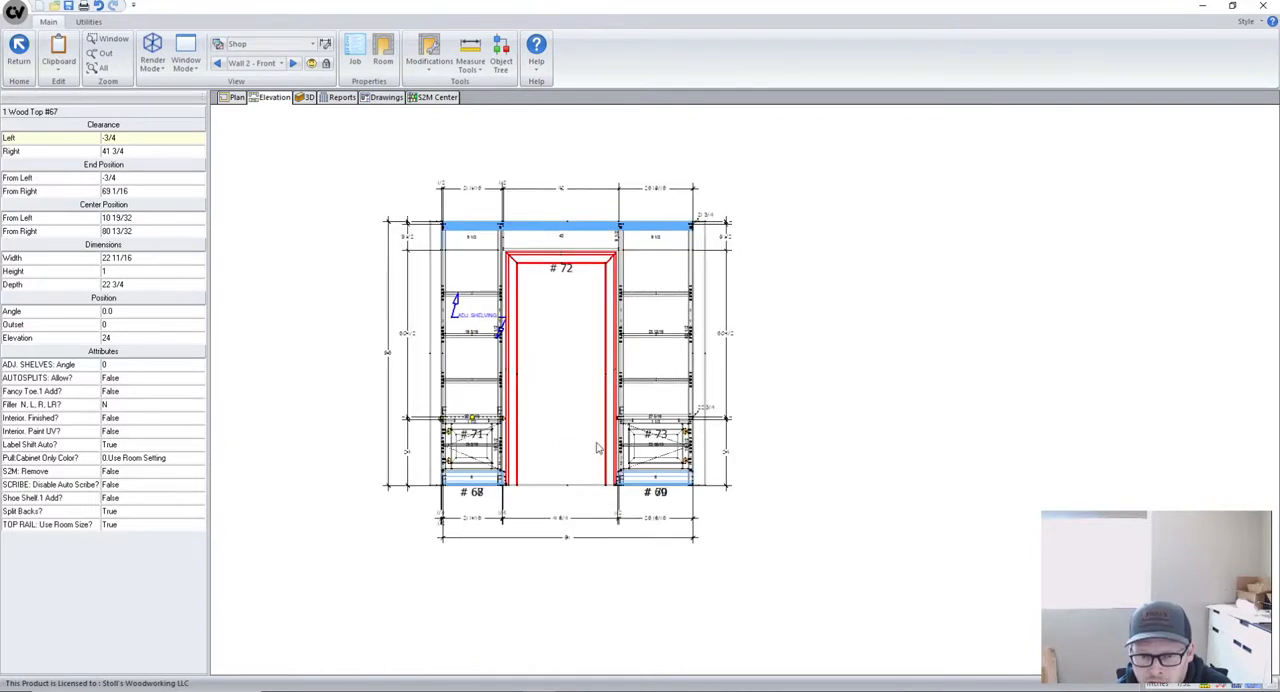
pyautogui.scroll(-1, 597, 448)
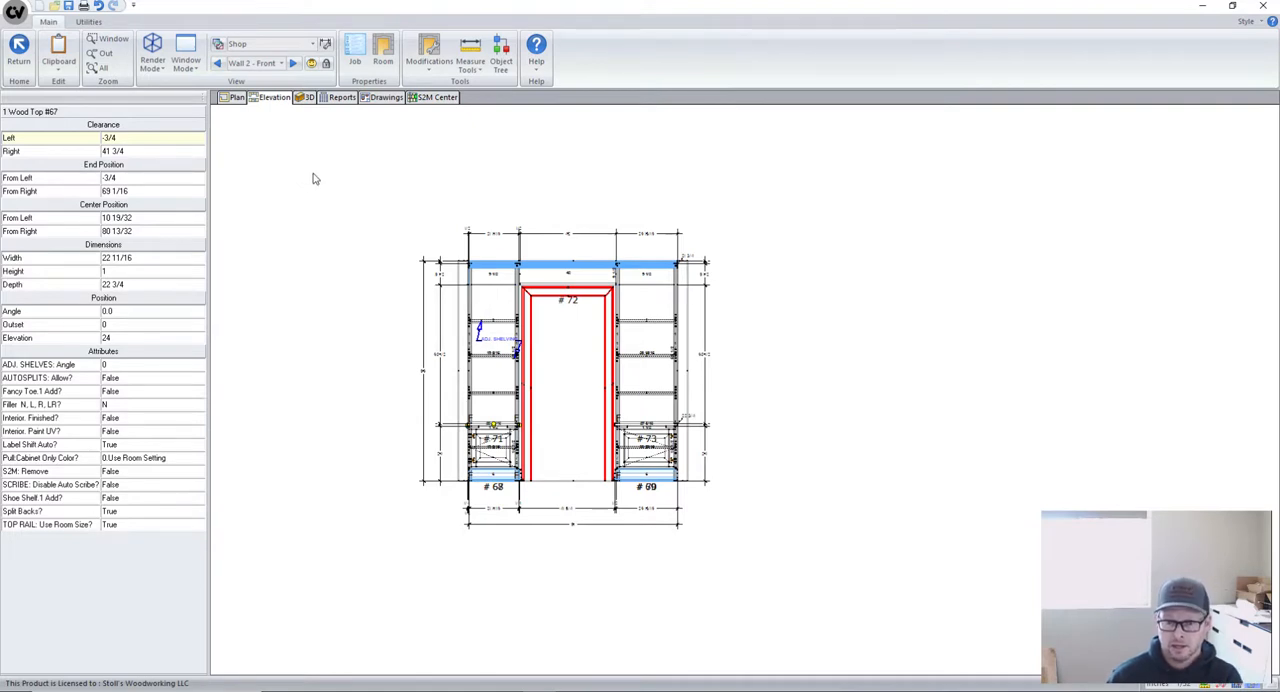
# - Move the elevation from Wall 2 to Wall 6 - Front and bring the whole built-in with its scribe notes into view
pyautogui.click(293, 64)
pyautogui.click(293, 64)
pyautogui.click(293, 64)
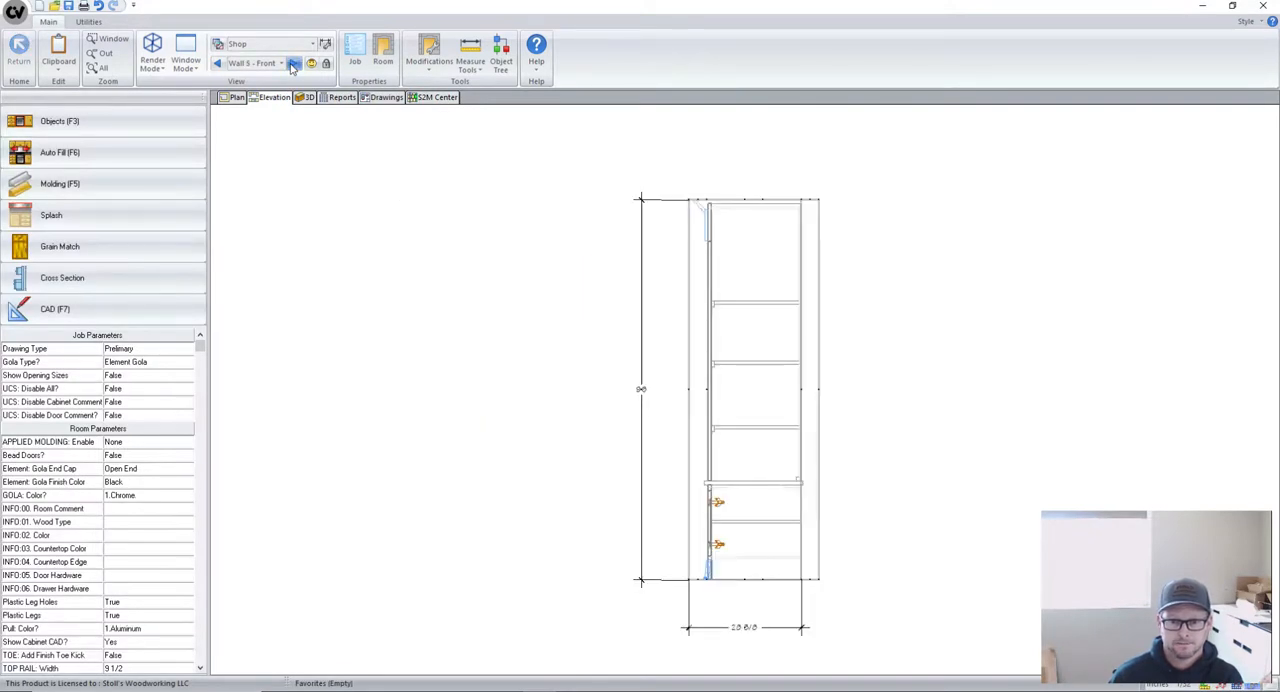
pyautogui.click(293, 64)
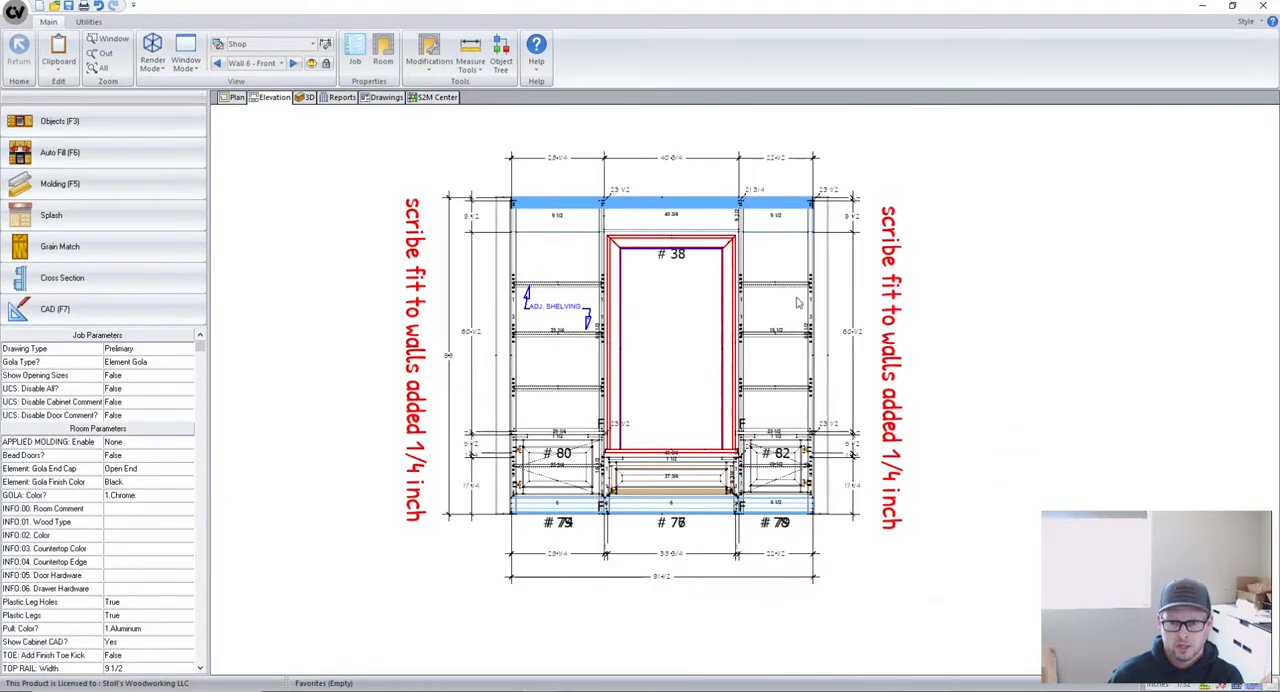
pyautogui.scroll(1, 800, 305)
pyautogui.scroll(1, 879, 651)
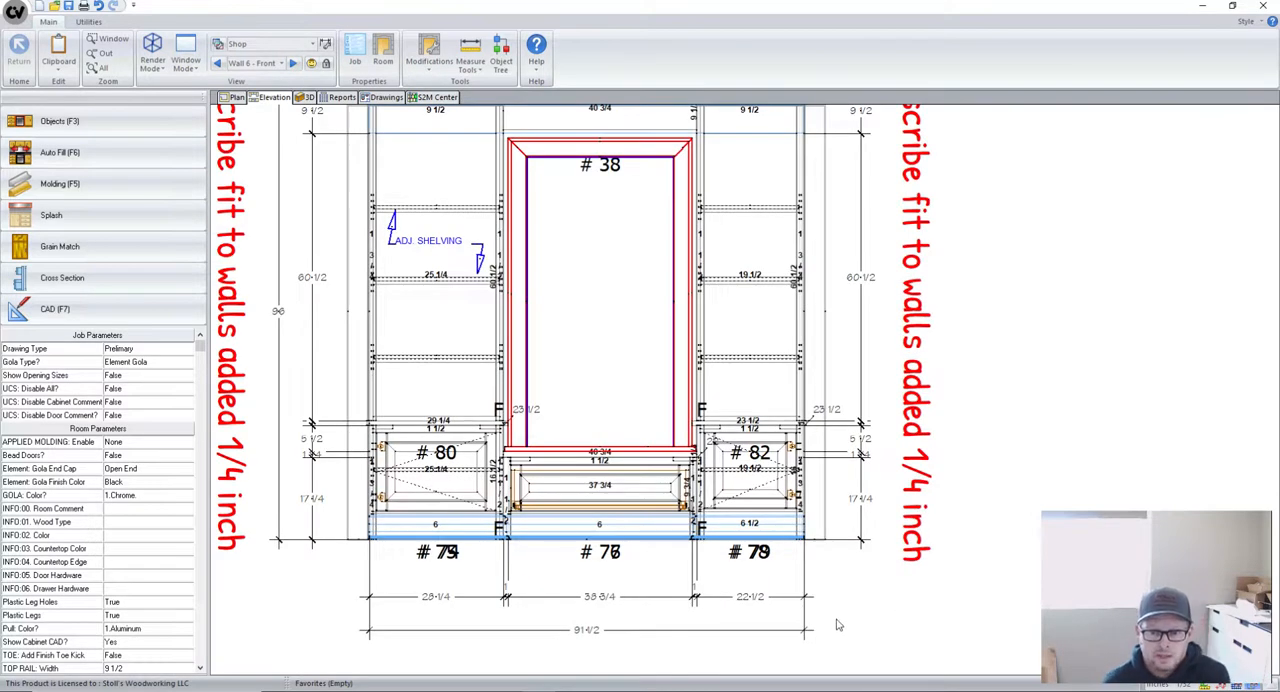
pyautogui.scroll(-1, 785, 507)
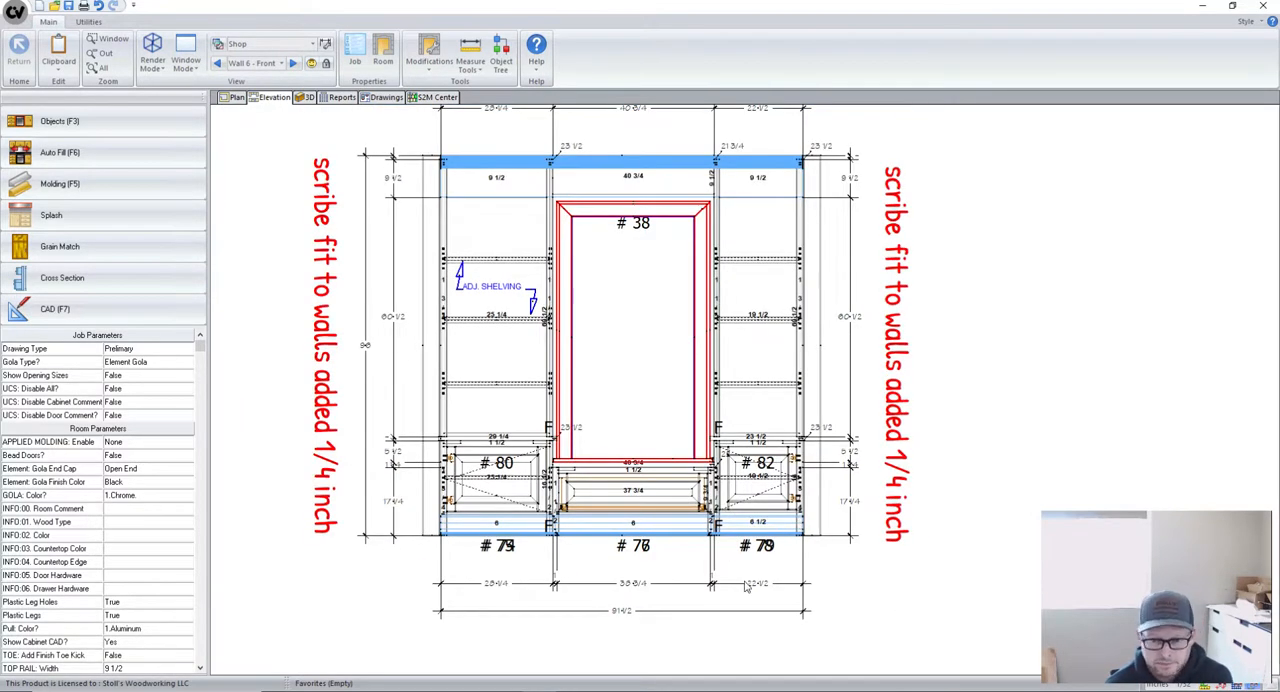
# - Select base cabinet #79 and examine its end positions, stile widths and the dimensions where it meets the wall
pyautogui.click(757, 500)
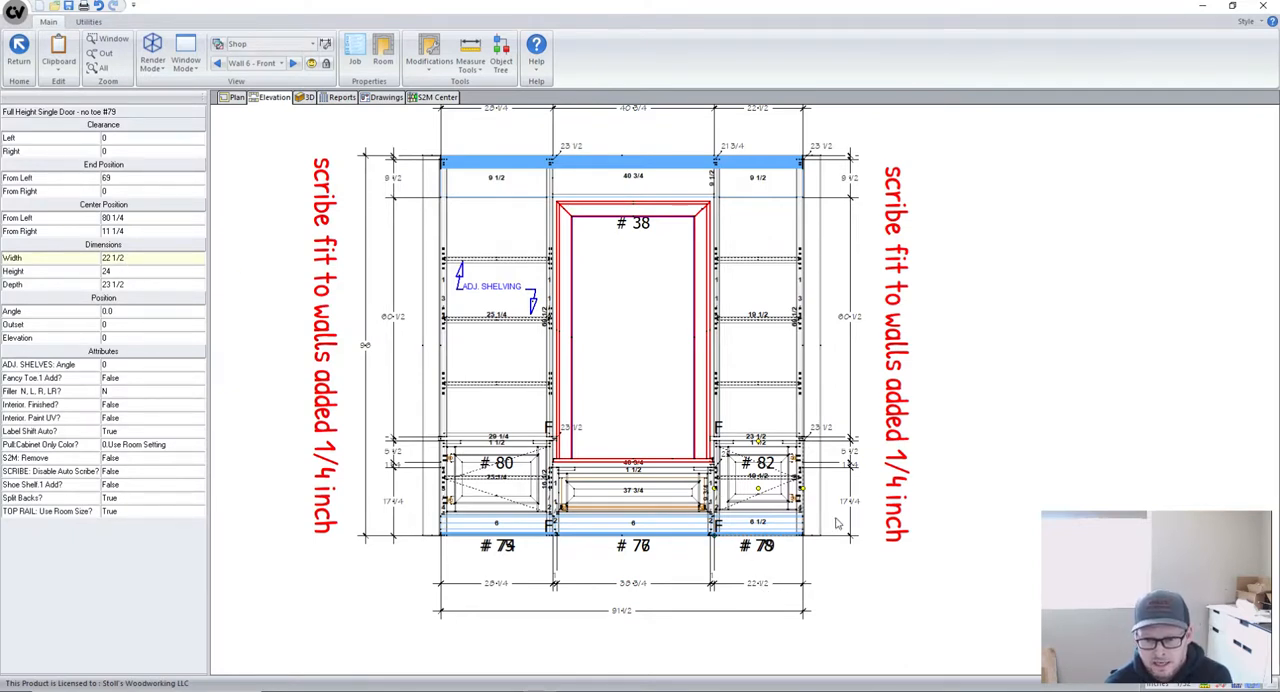
pyautogui.scroll(2, 808, 580)
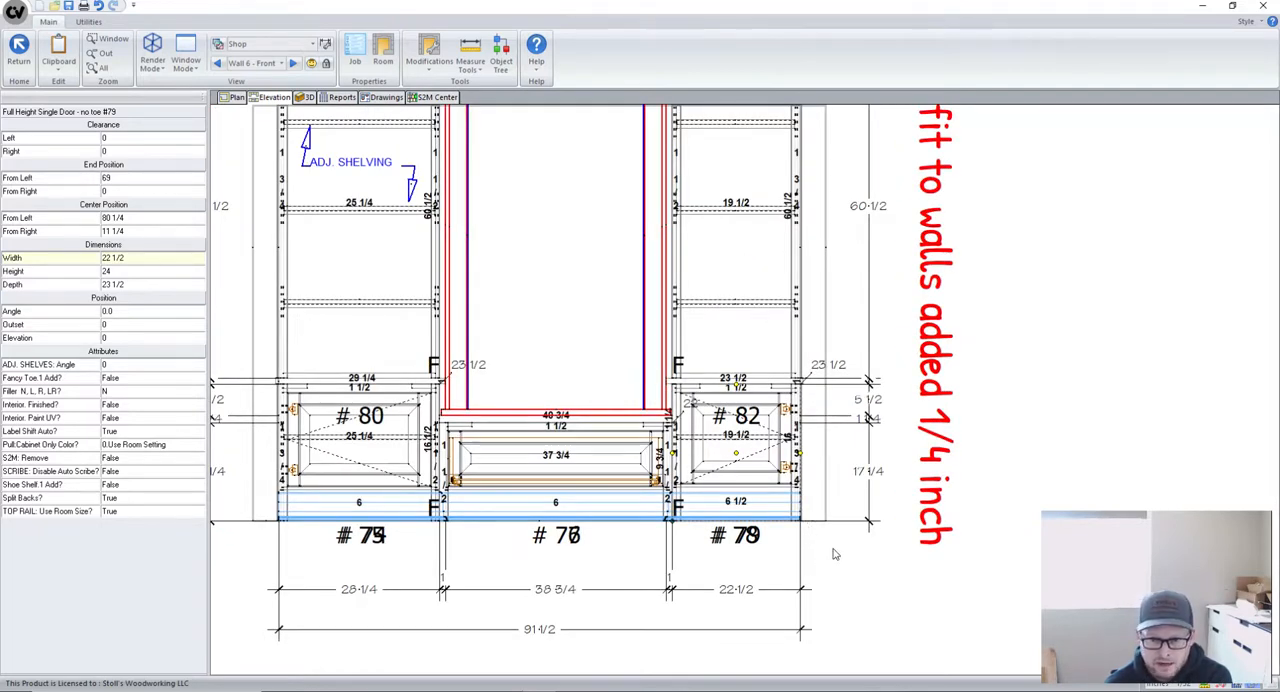
pyautogui.scroll(-1, 825, 535)
pyautogui.scroll(1, 840, 440)
pyautogui.scroll(-2, 793, 323)
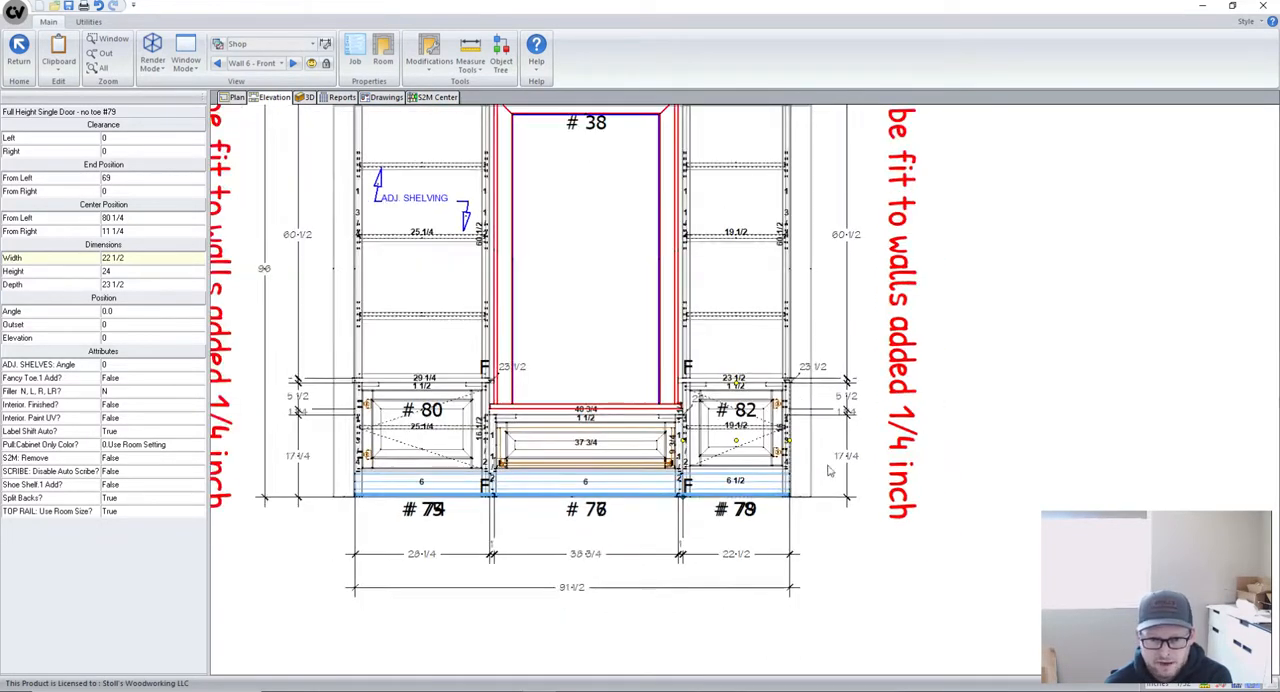
pyautogui.scroll(1, 835, 490)
pyautogui.scroll(3, 820, 484)
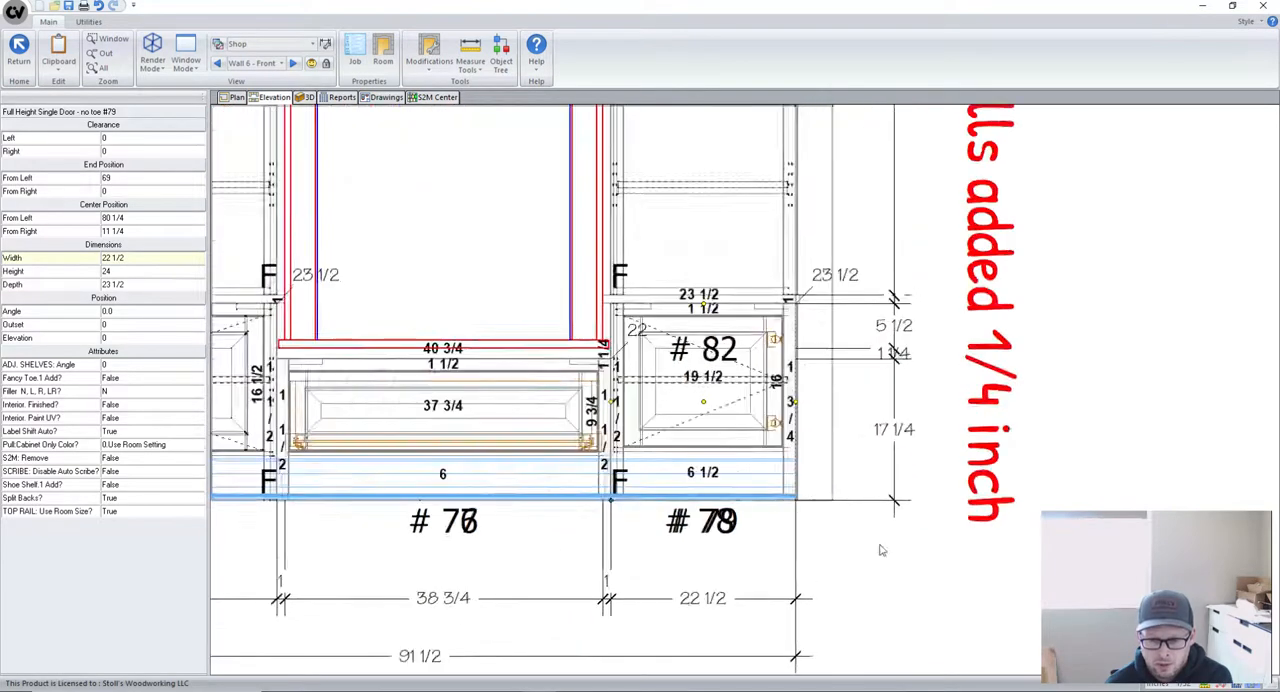
pyautogui.scroll(-2, 815, 540)
pyautogui.scroll(-2, 660, 530)
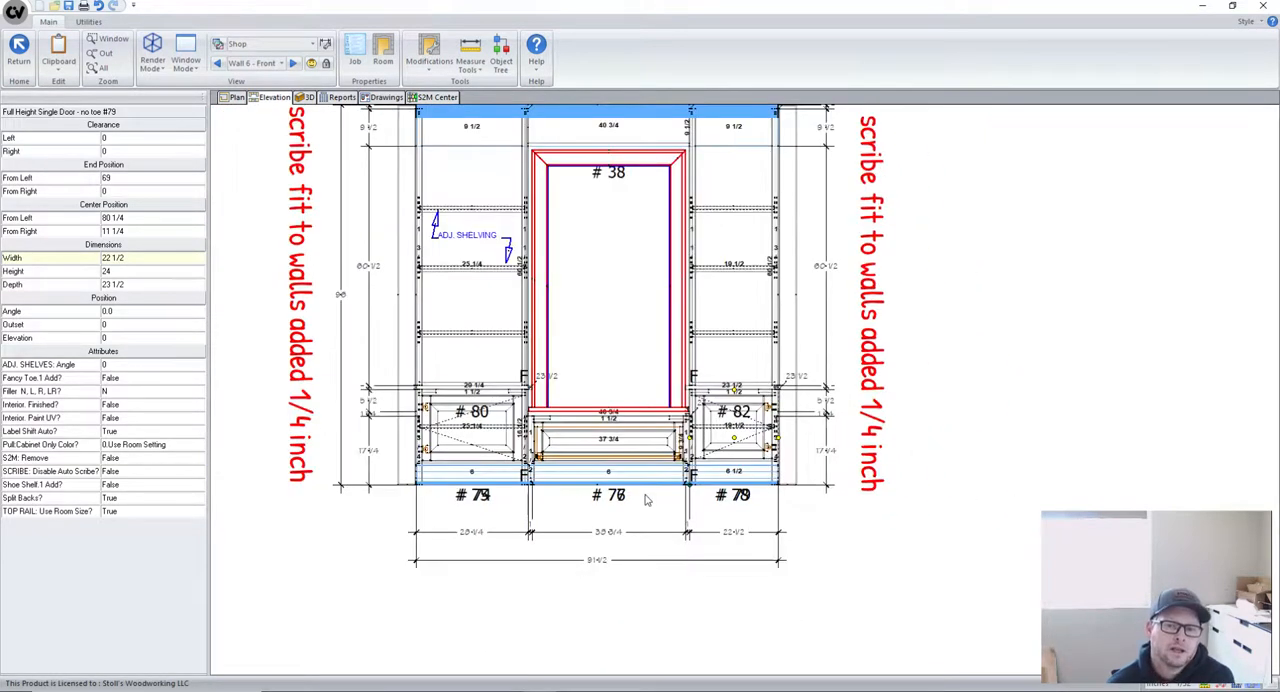
# - Examine the dimension strings beneath all three base sections of the Wall 6 built-in
pyautogui.scroll(-1, 828, 480)
pyautogui.scroll(1, 545, 538)
pyautogui.scroll(1, 545, 538)
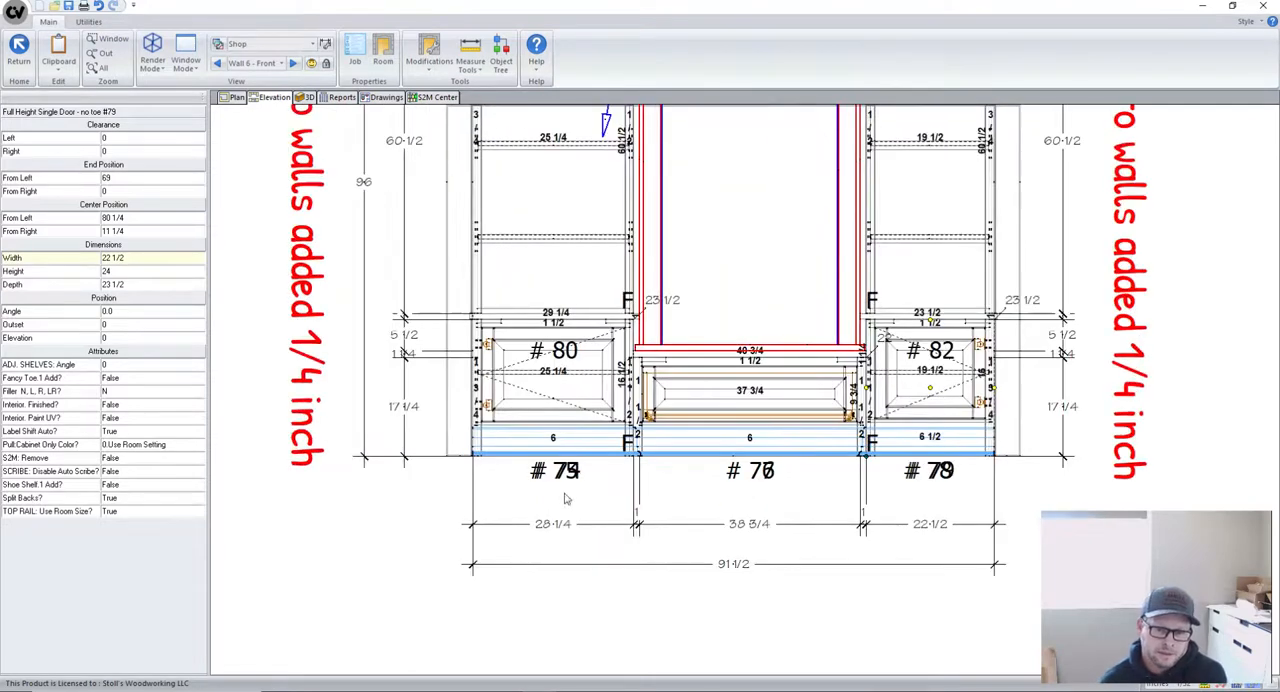
pyautogui.scroll(1, 888, 324)
pyautogui.scroll(-1, 733, 305)
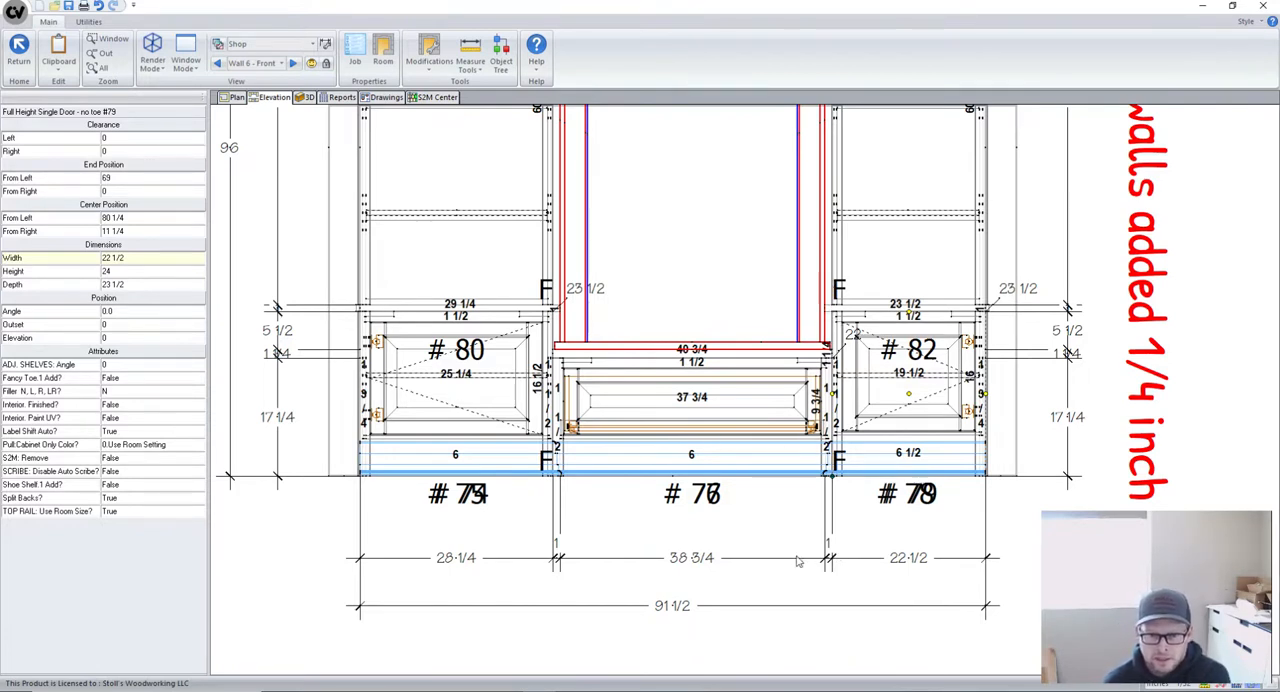
pyautogui.scroll(-1, 782, 576)
pyautogui.scroll(-3, 772, 568)
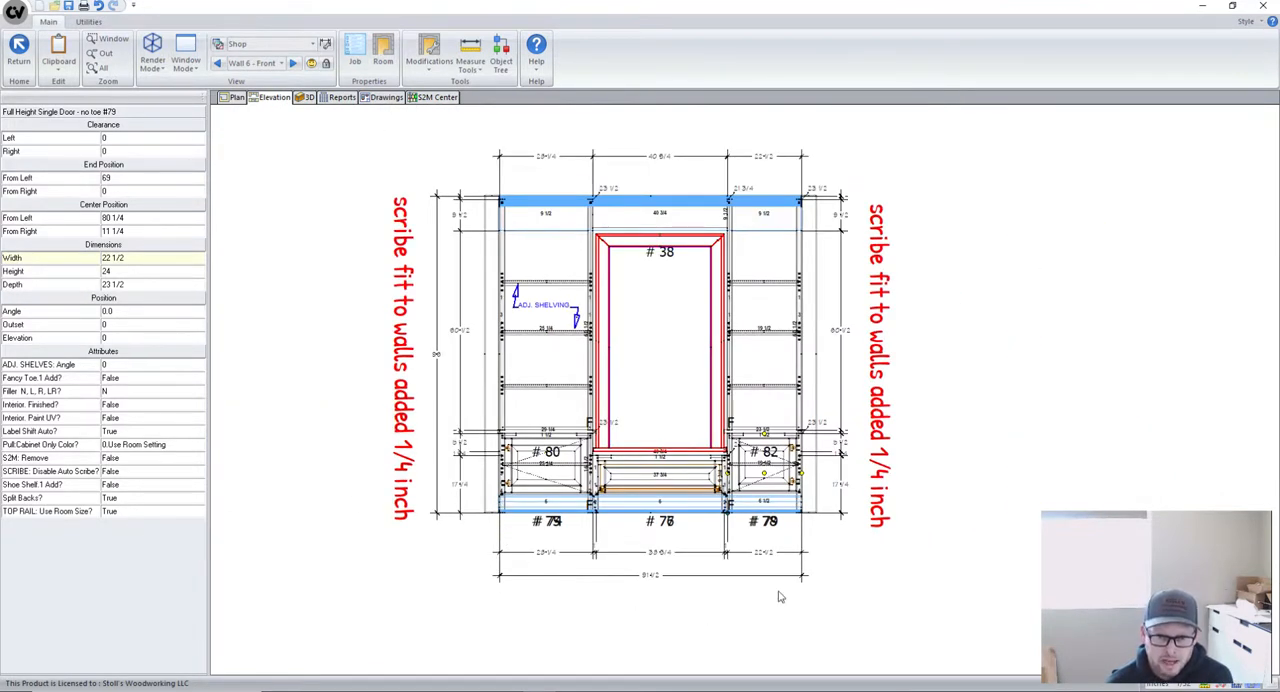
pyautogui.scroll(-1, 775, 592)
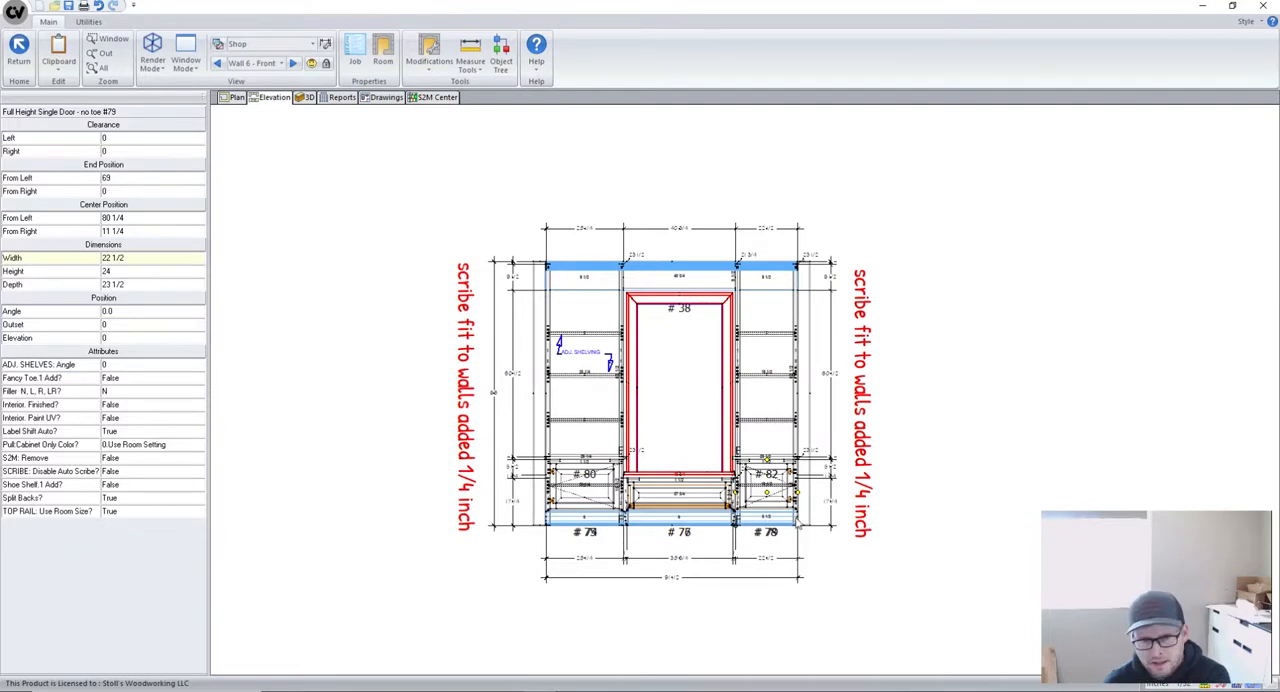
pyautogui.scroll(1, 651, 521)
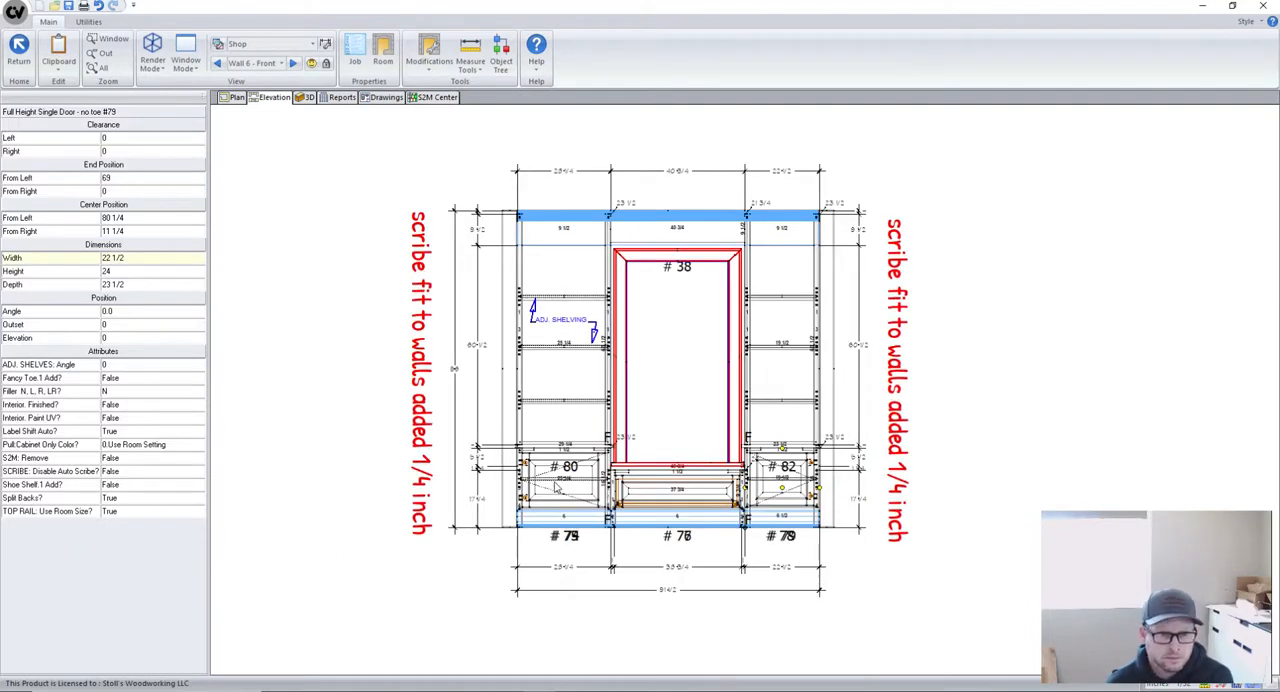
# - Select base cabinet #75 and inspect its clearances and the stile on its wall side
pyautogui.click(557, 487)
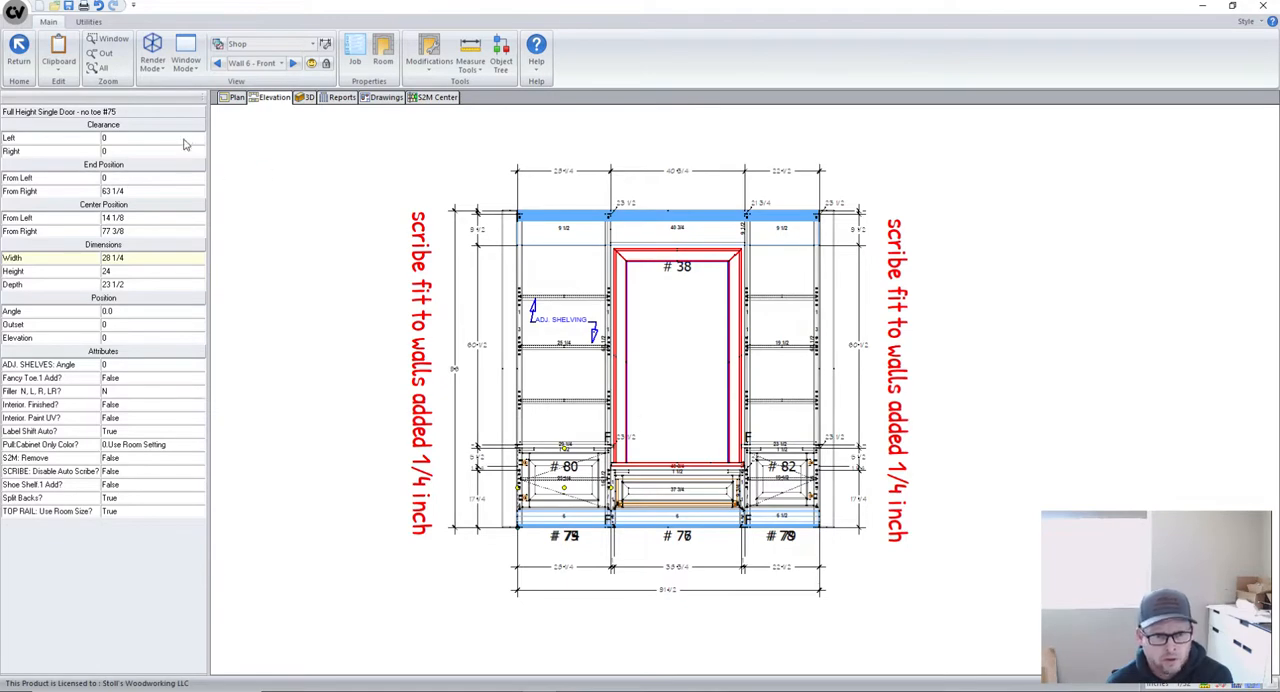
pyautogui.scroll(3, 590, 452)
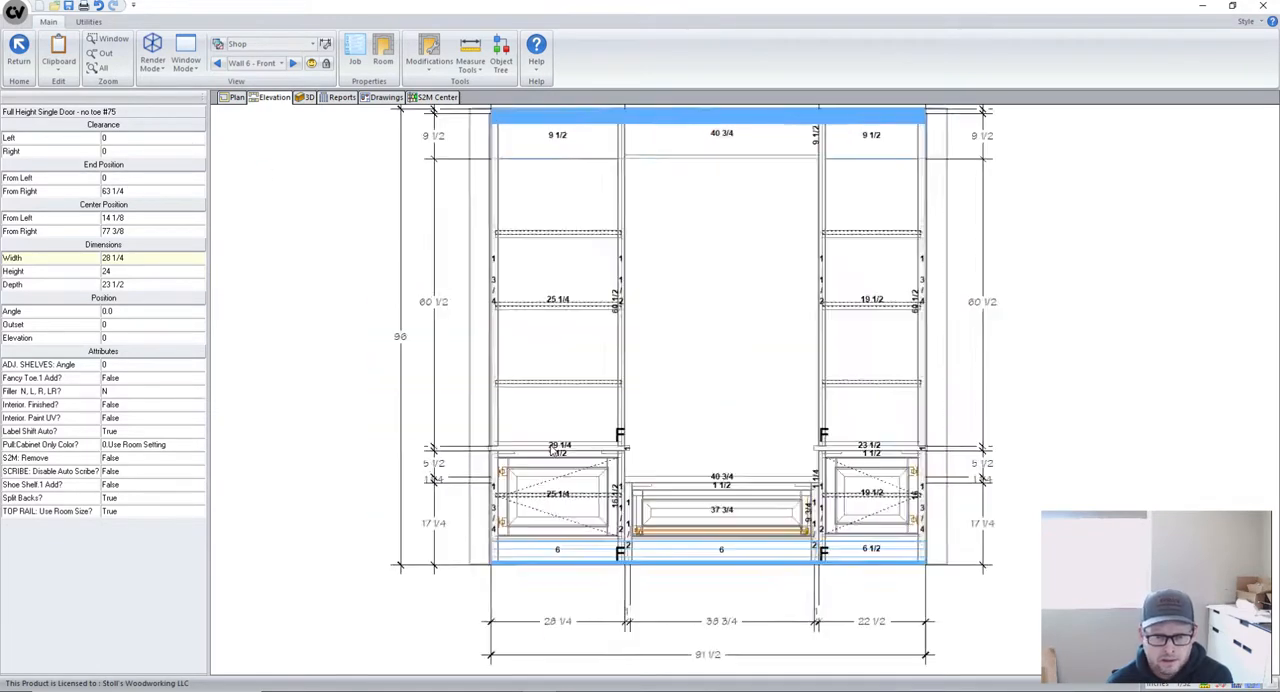
pyautogui.scroll(-2, 524, 475)
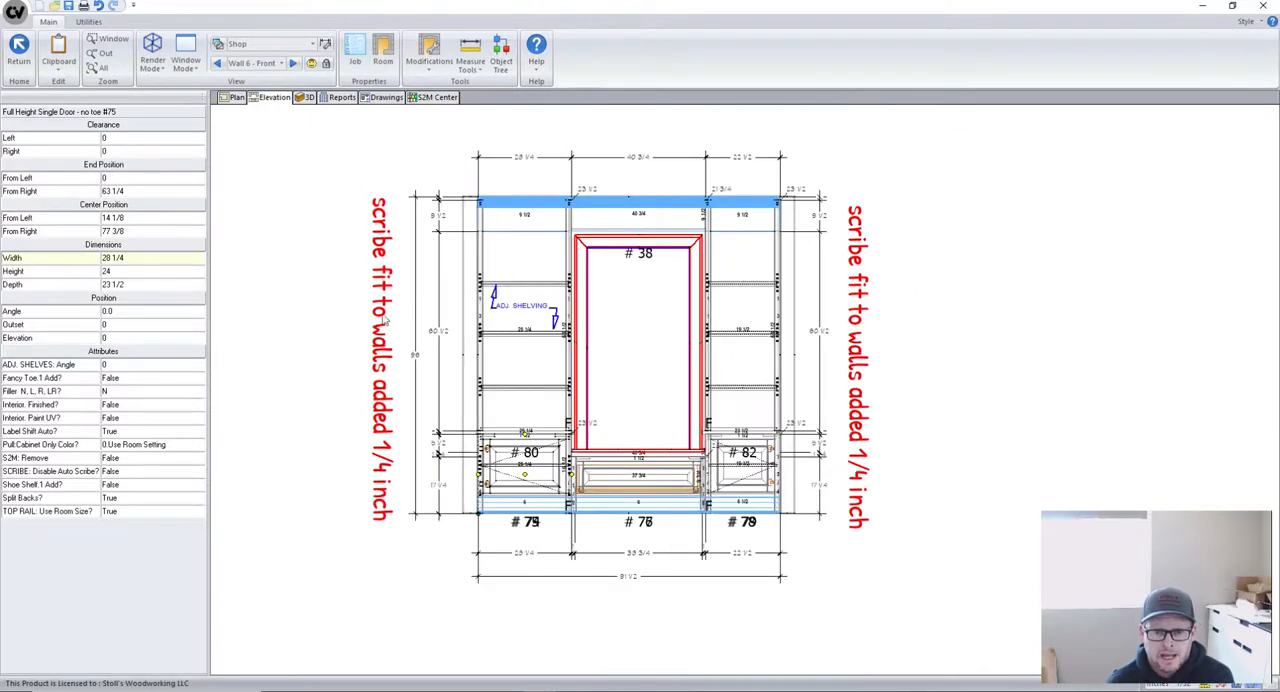
pyautogui.scroll(-3, 500, 420)
pyautogui.scroll(1, 500, 478)
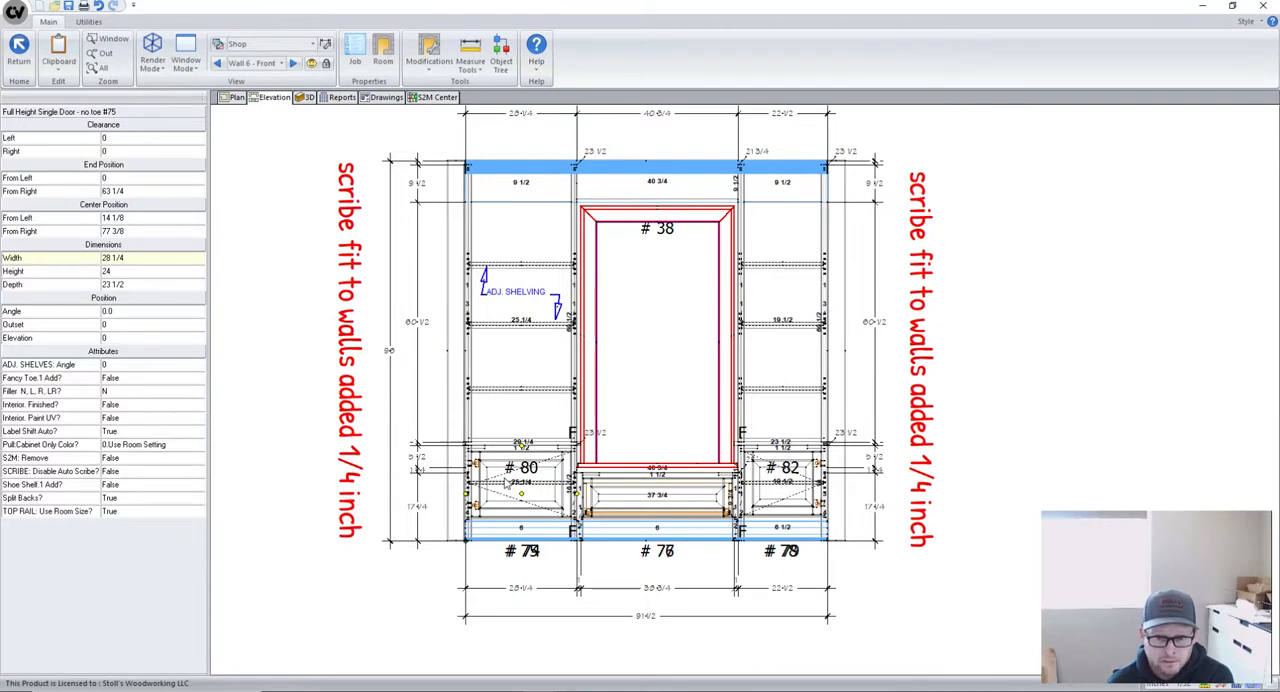
pyautogui.scroll(3, 505, 484)
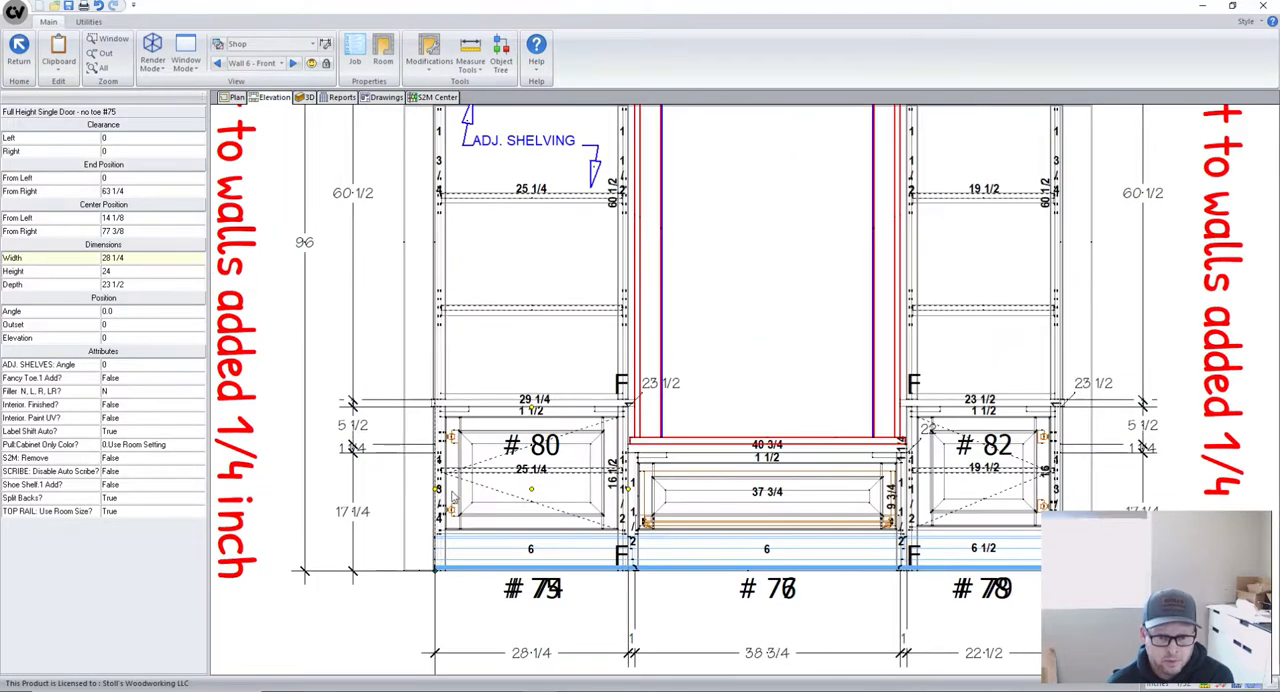
pyautogui.scroll(5, 452, 497)
pyautogui.scroll(-3, 421, 412)
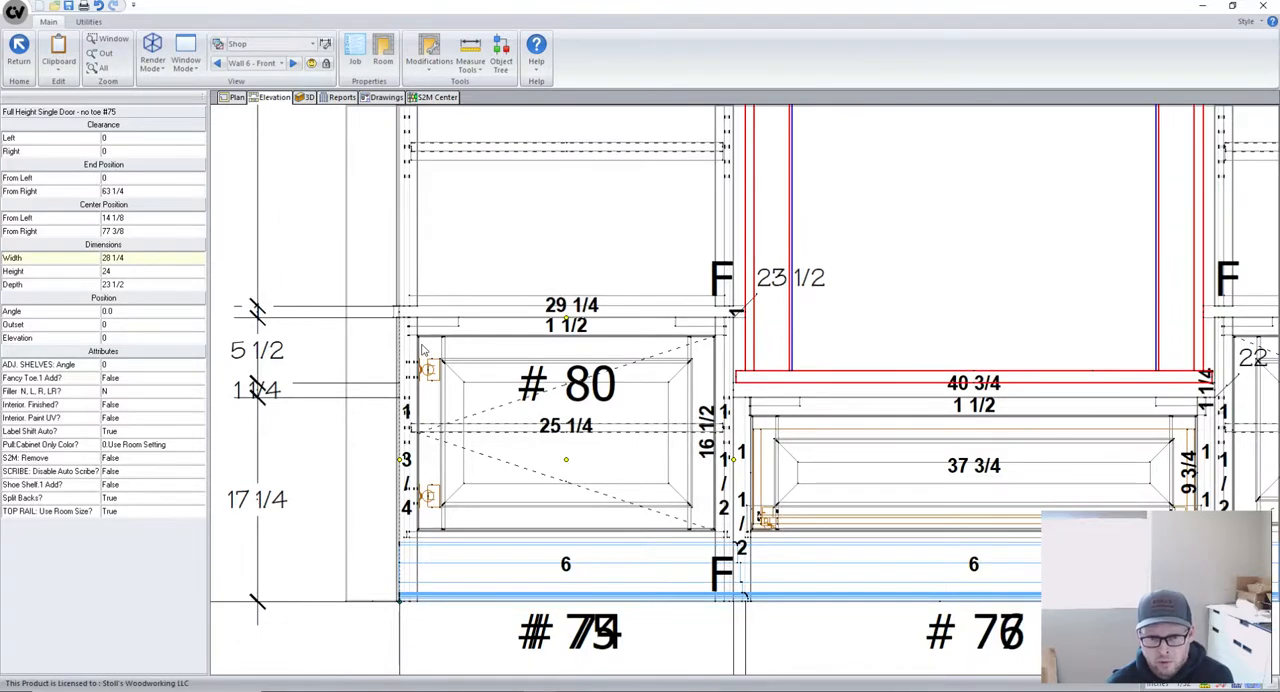
# - Open base cabinet #75 for editing in its section view
pyautogui.scroll(-2, 403, 428)
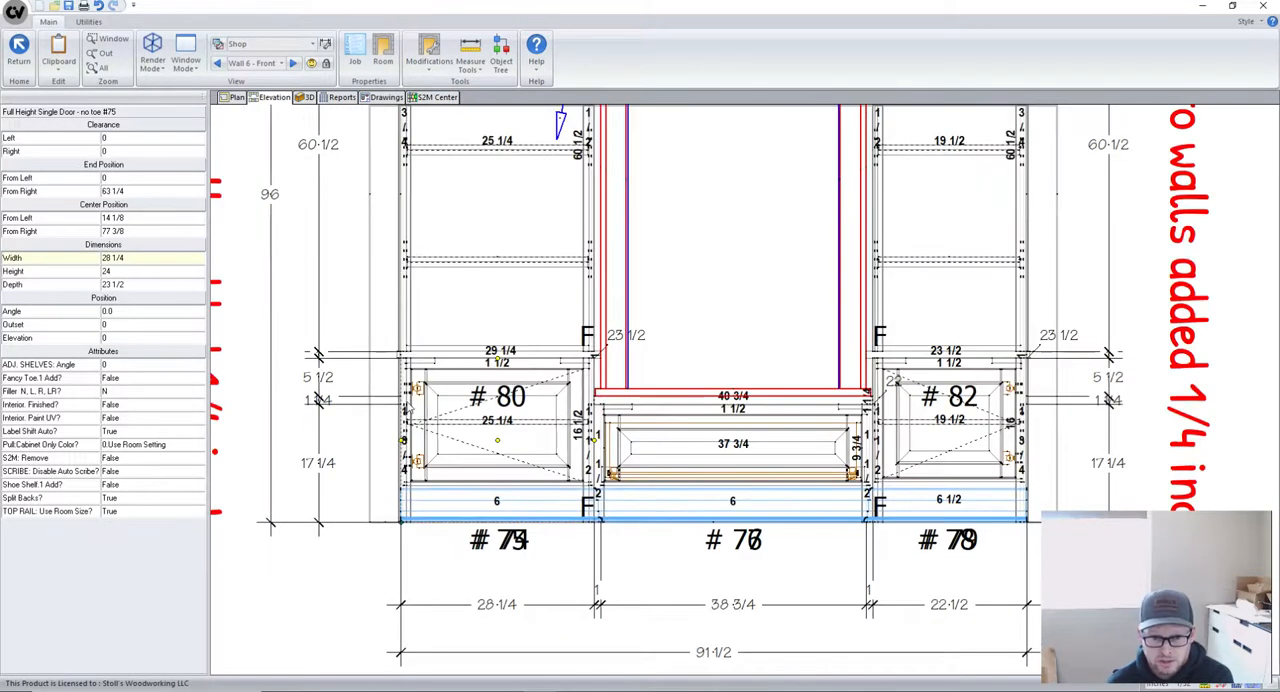
pyautogui.scroll(-1, 408, 410)
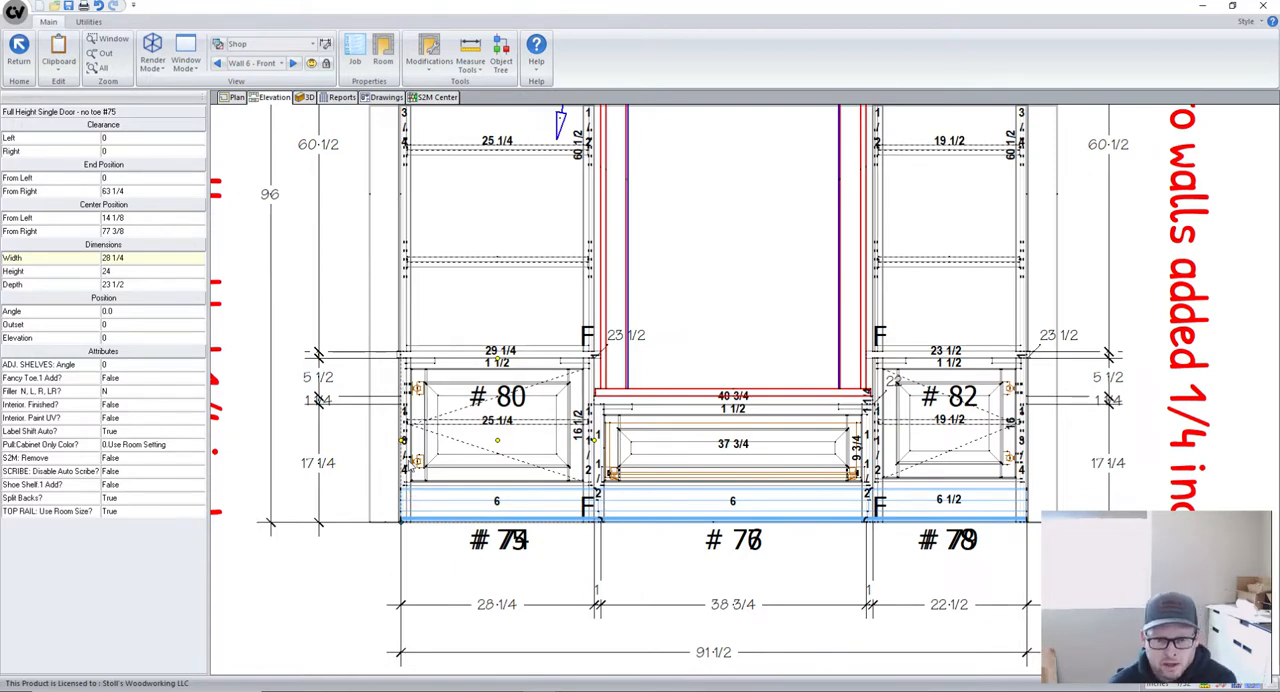
pyautogui.scroll(-2, 494, 447)
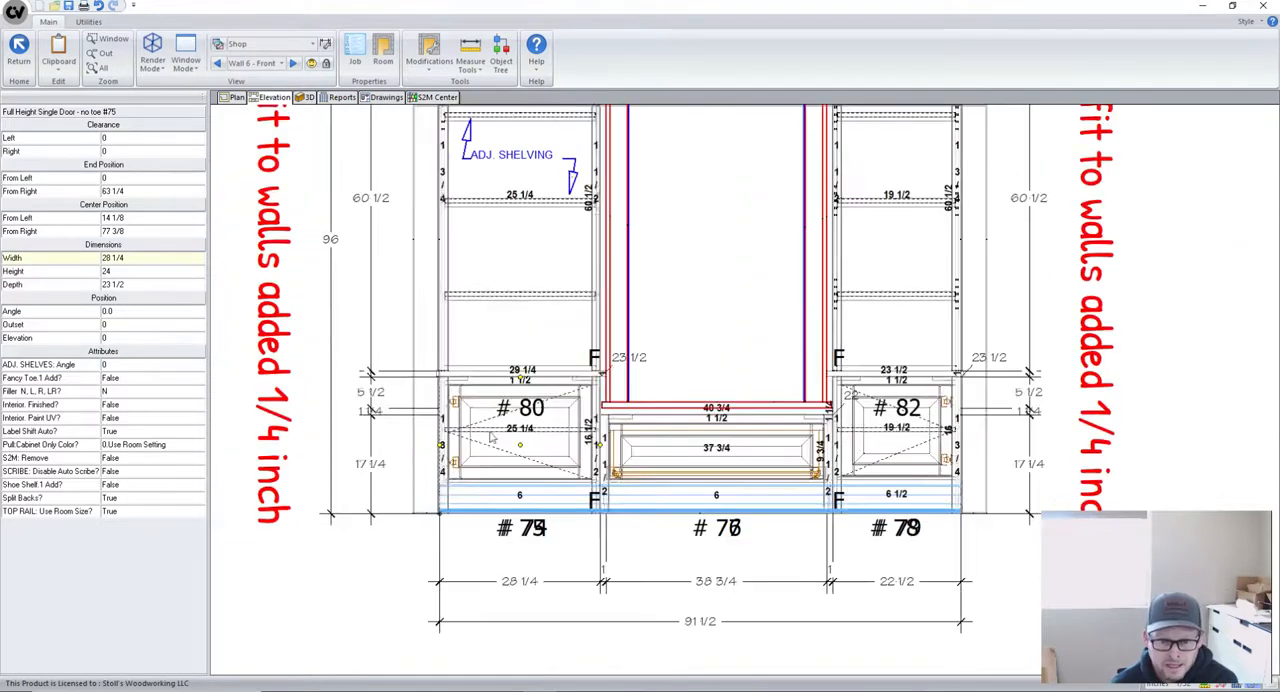
pyautogui.scroll(-2, 511, 465)
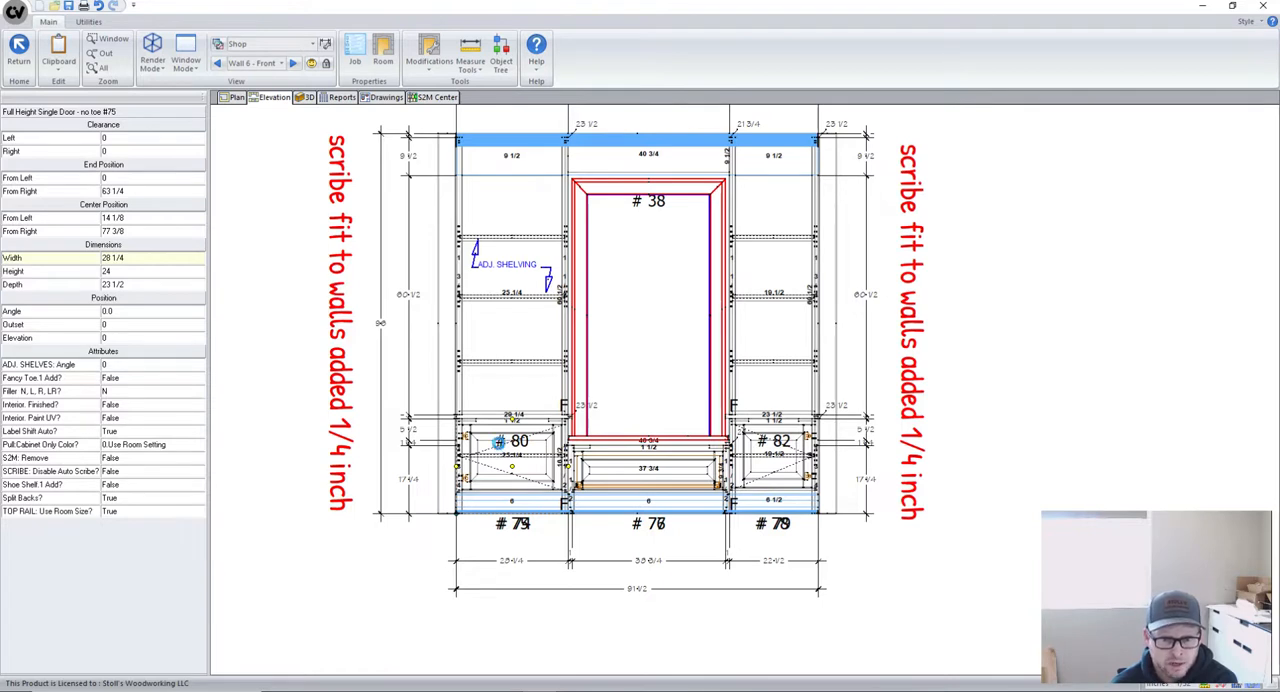
pyautogui.doubleClick(500, 448)
pyautogui.click(242, 98)
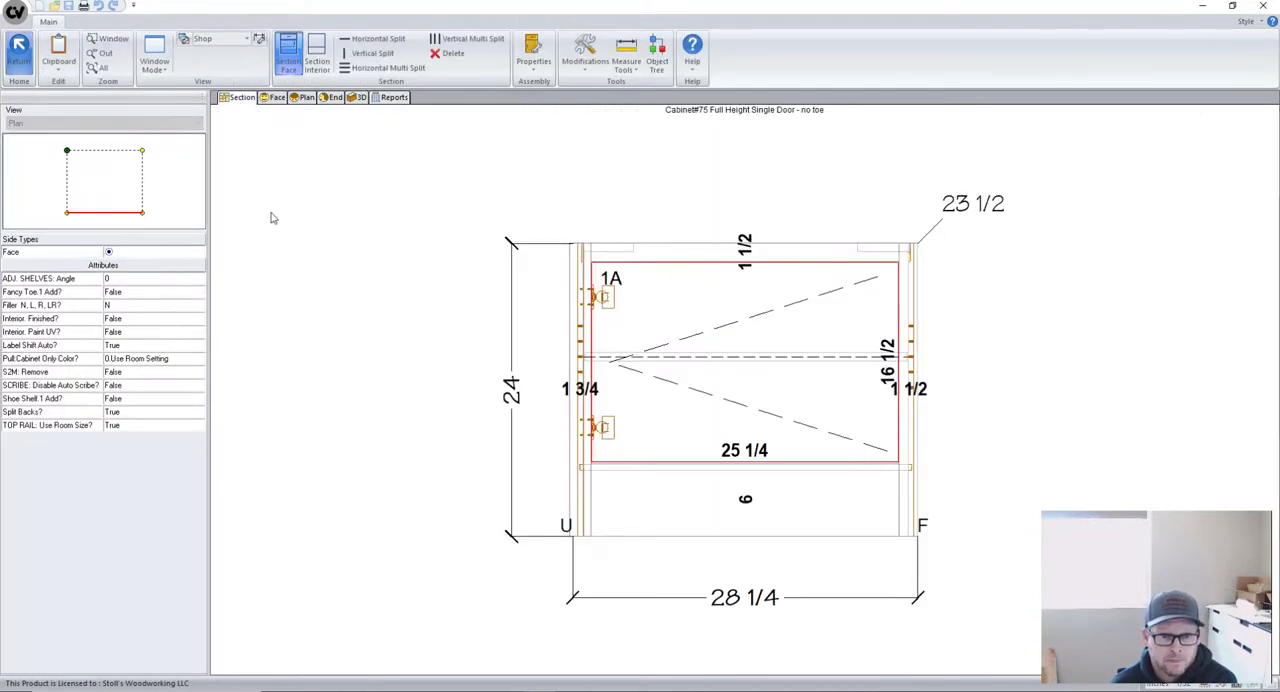
# - Set the width adjustment of cabinet #75's wall-side stile to 5
pyautogui.click(582, 373)
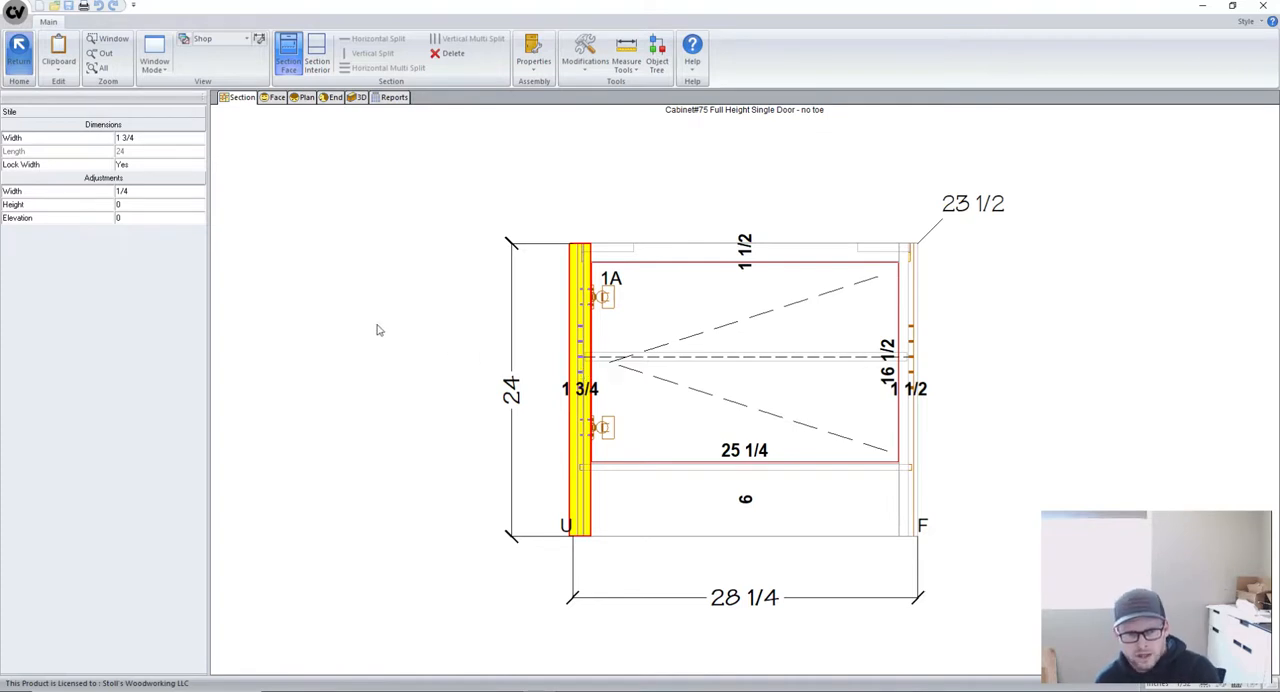
pyautogui.click(138, 191)
pyautogui.write('5')
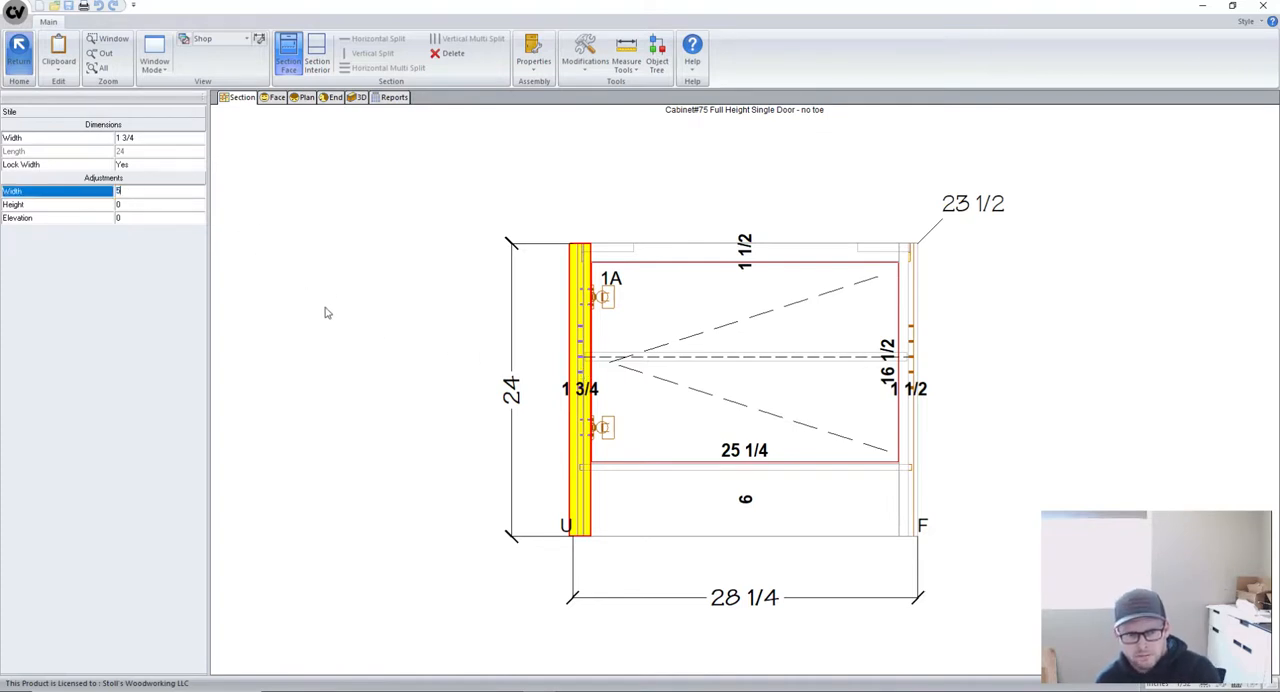
pyautogui.click(332, 332)
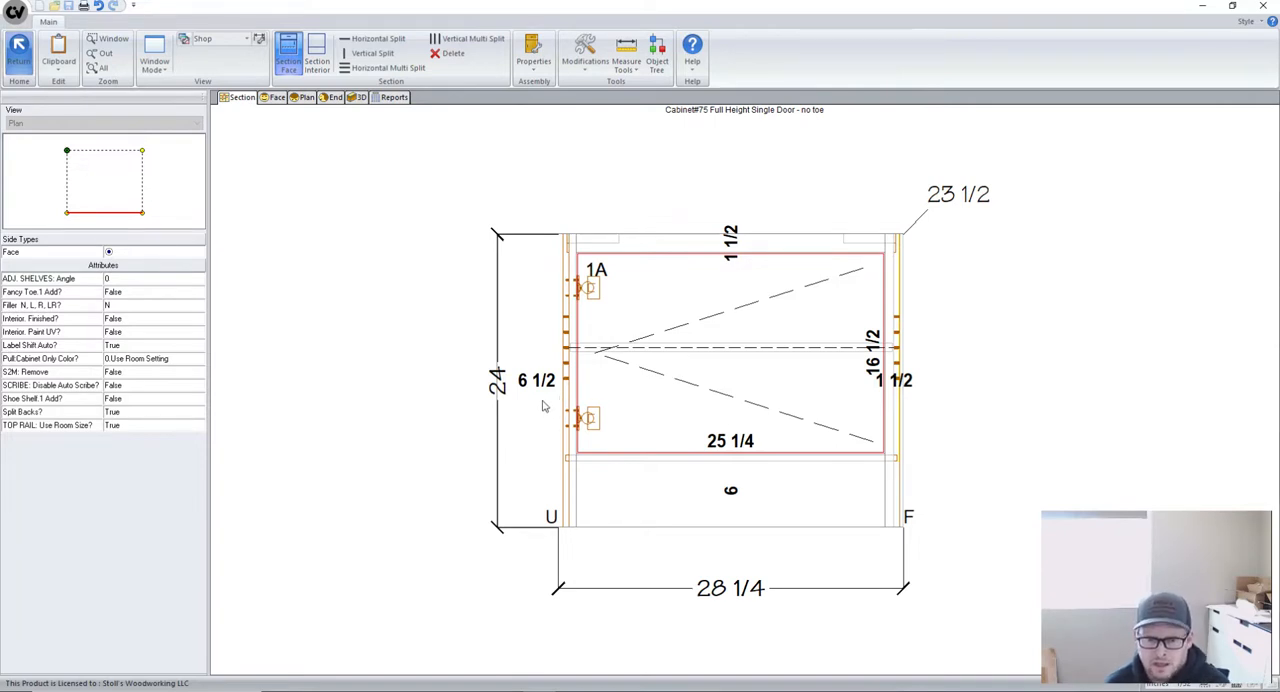
pyautogui.scroll(-1, 543, 405)
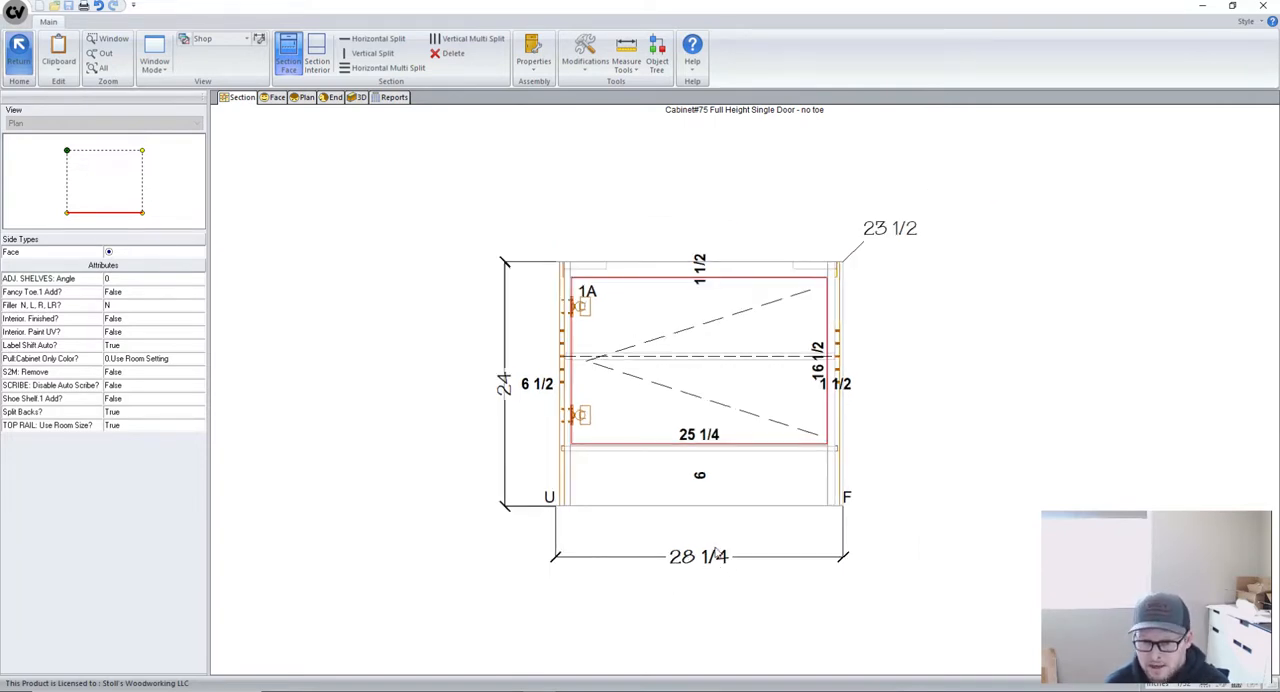
pyautogui.scroll(-1, 767, 522)
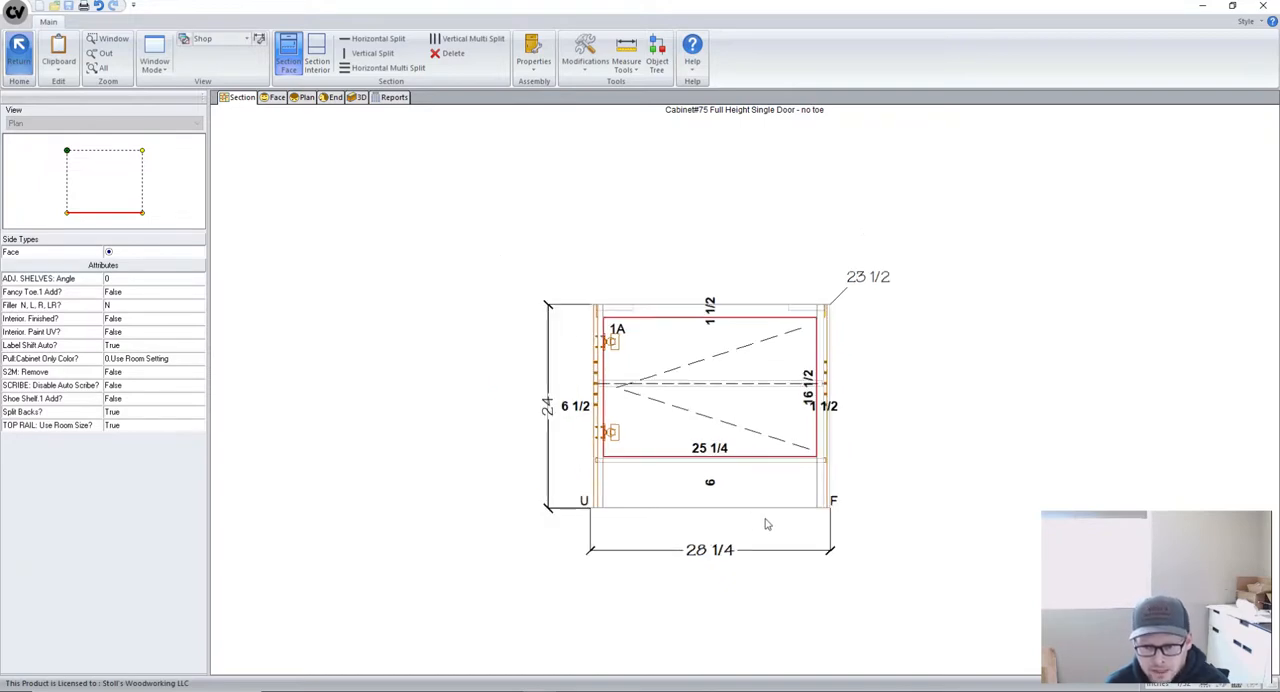
# - Return to the Wall 6 elevation and examine cabinet #75's wall-side stile against the wall line and the base dimension strings
pyautogui.click(20, 47)
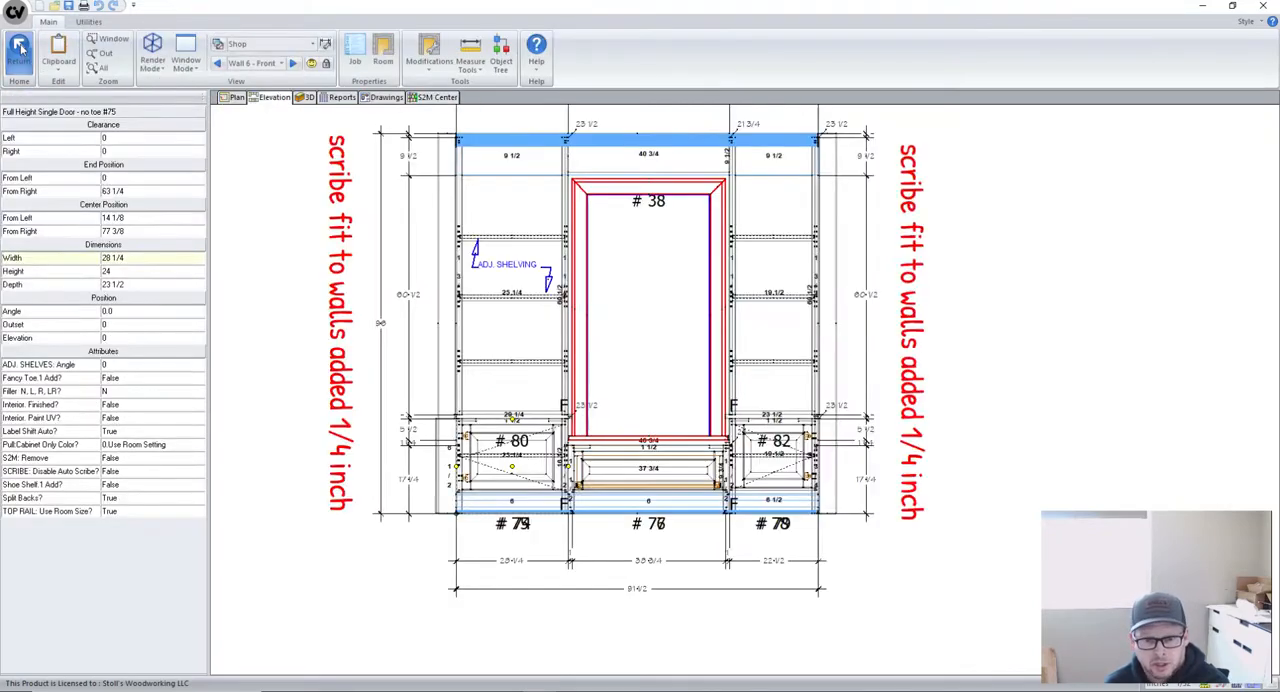
pyautogui.scroll(4, 435, 472)
pyautogui.scroll(2, 435, 472)
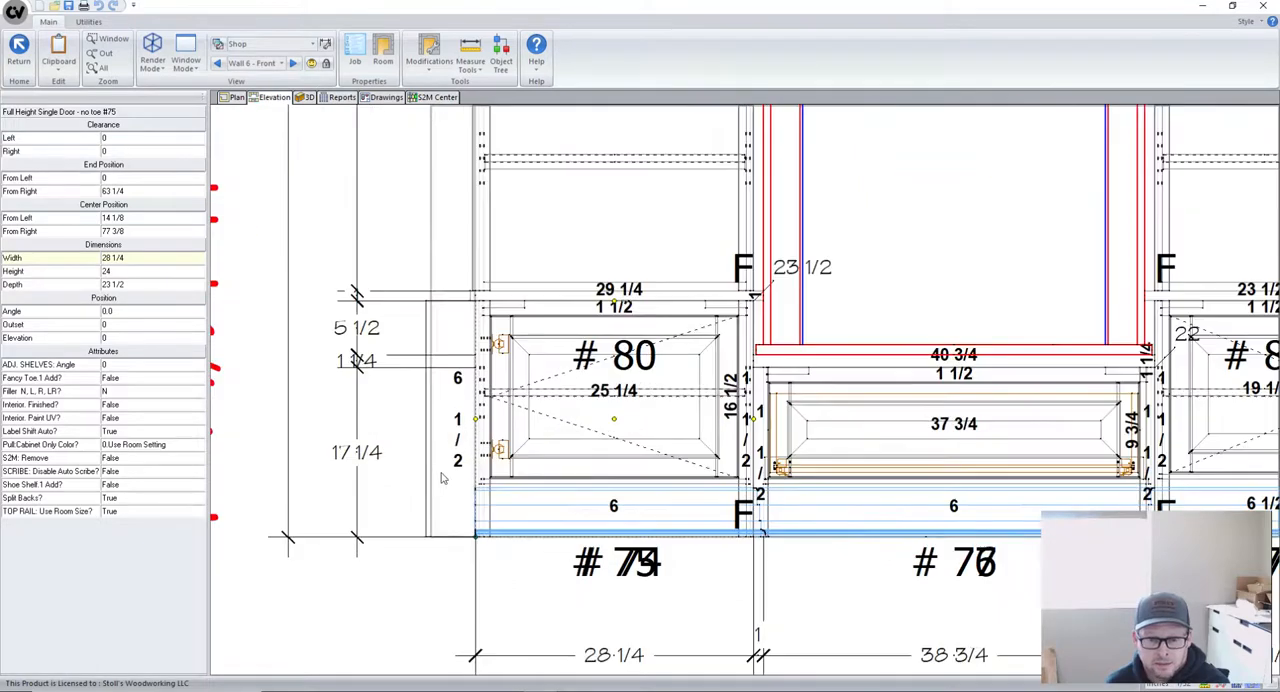
pyautogui.scroll(-2, 490, 473)
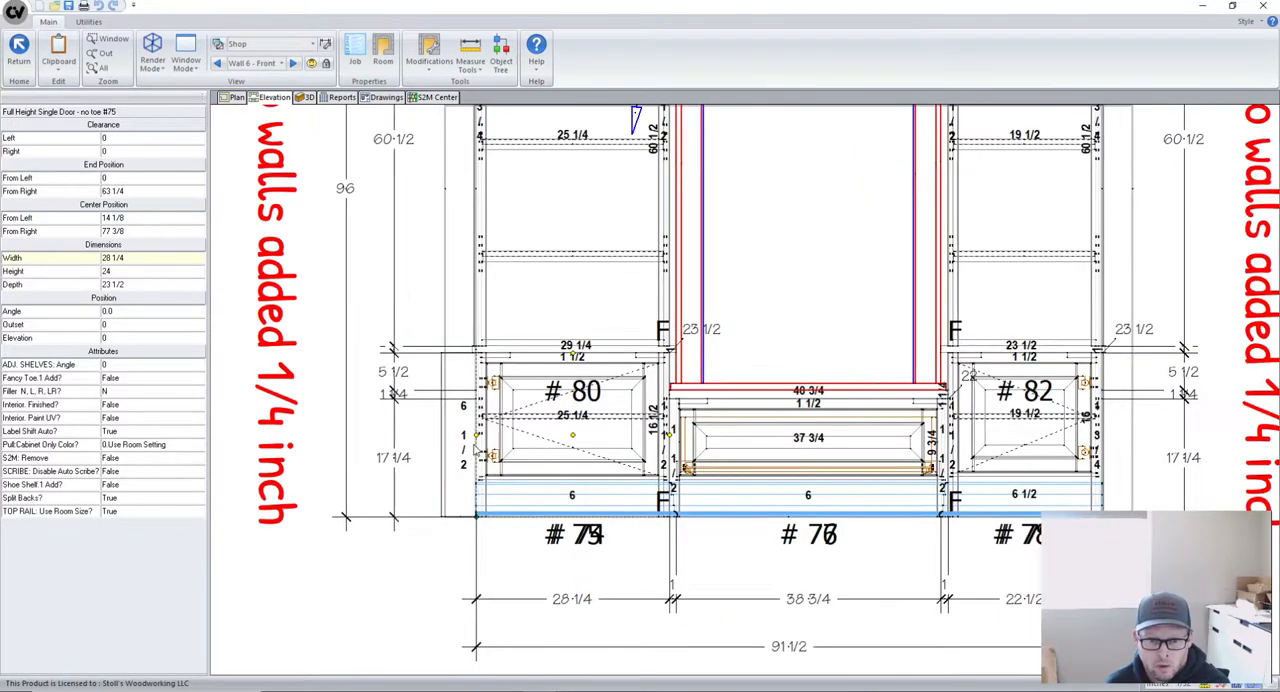
pyautogui.scroll(2, 470, 455)
pyautogui.scroll(-3, 472, 471)
pyautogui.scroll(1, 492, 512)
pyautogui.scroll(2, 492, 512)
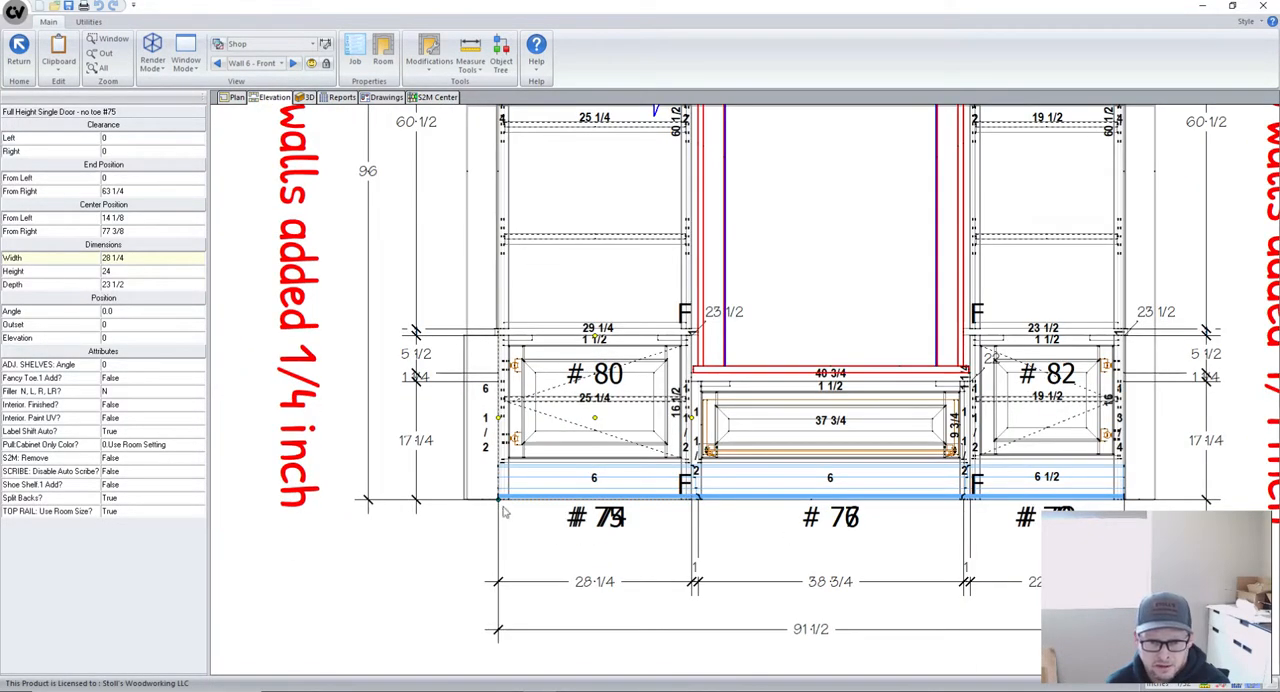
pyautogui.scroll(-2, 506, 520)
pyautogui.scroll(1, 530, 515)
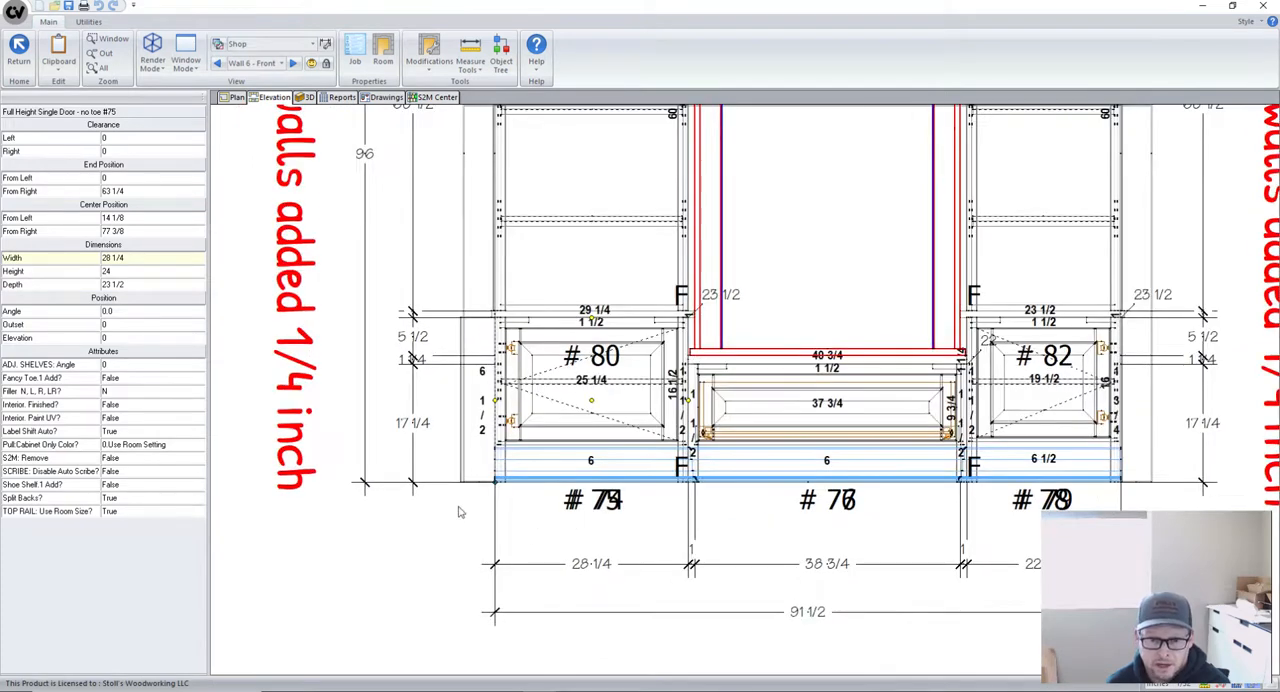
pyautogui.scroll(-2, 460, 480)
pyautogui.scroll(1, 455, 440)
pyautogui.scroll(-1, 465, 435)
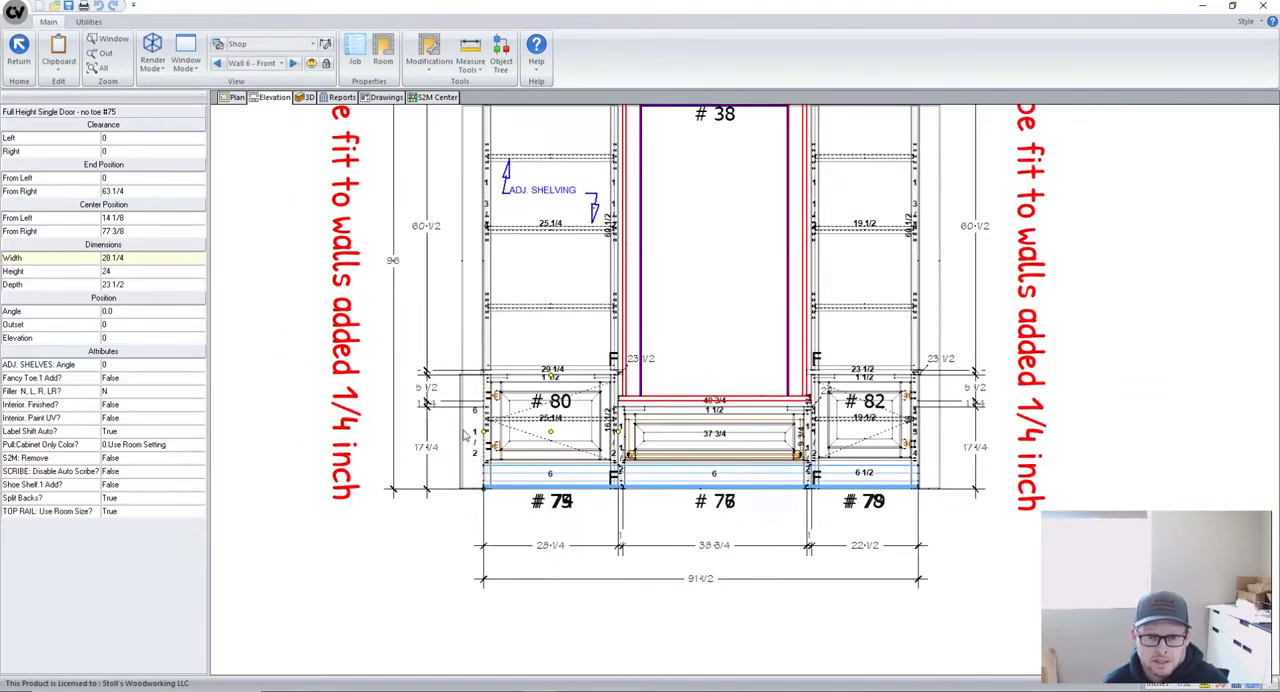
# - Reopen base cabinet #75, set its wall-side stile's width adjustment to 0.25, and return to the Wall 6 elevation
pyautogui.doubleClick(548, 436)
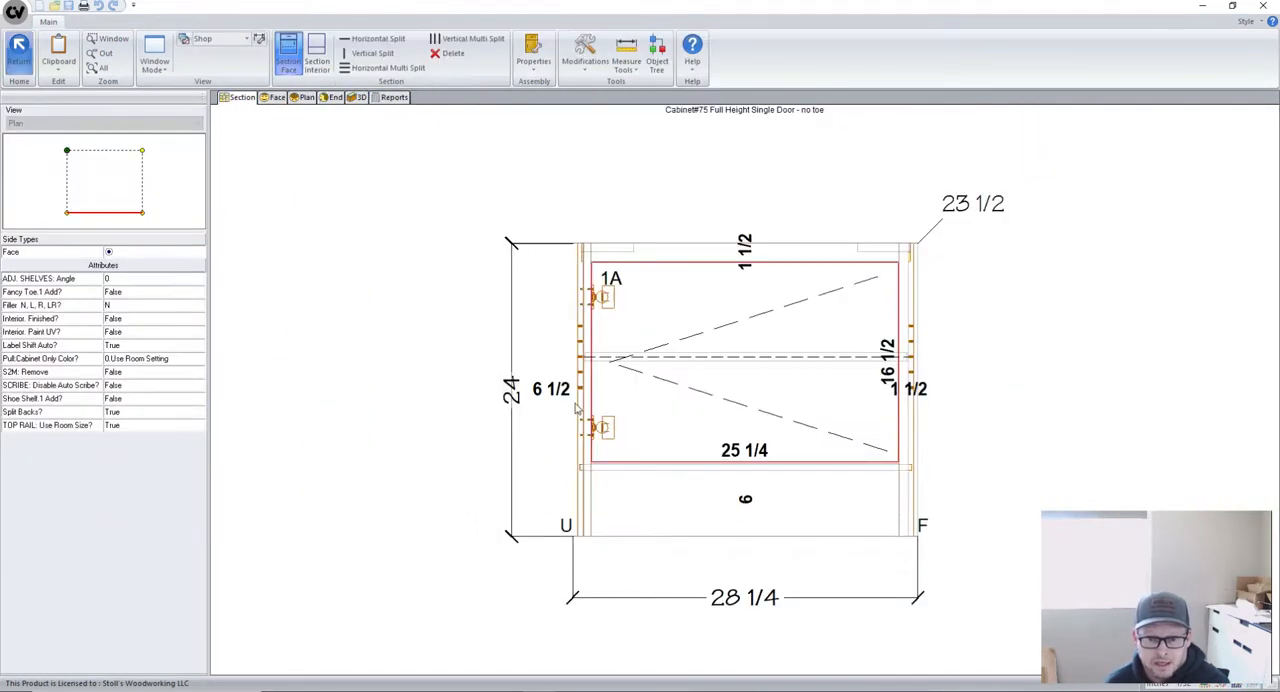
pyautogui.click(566, 378)
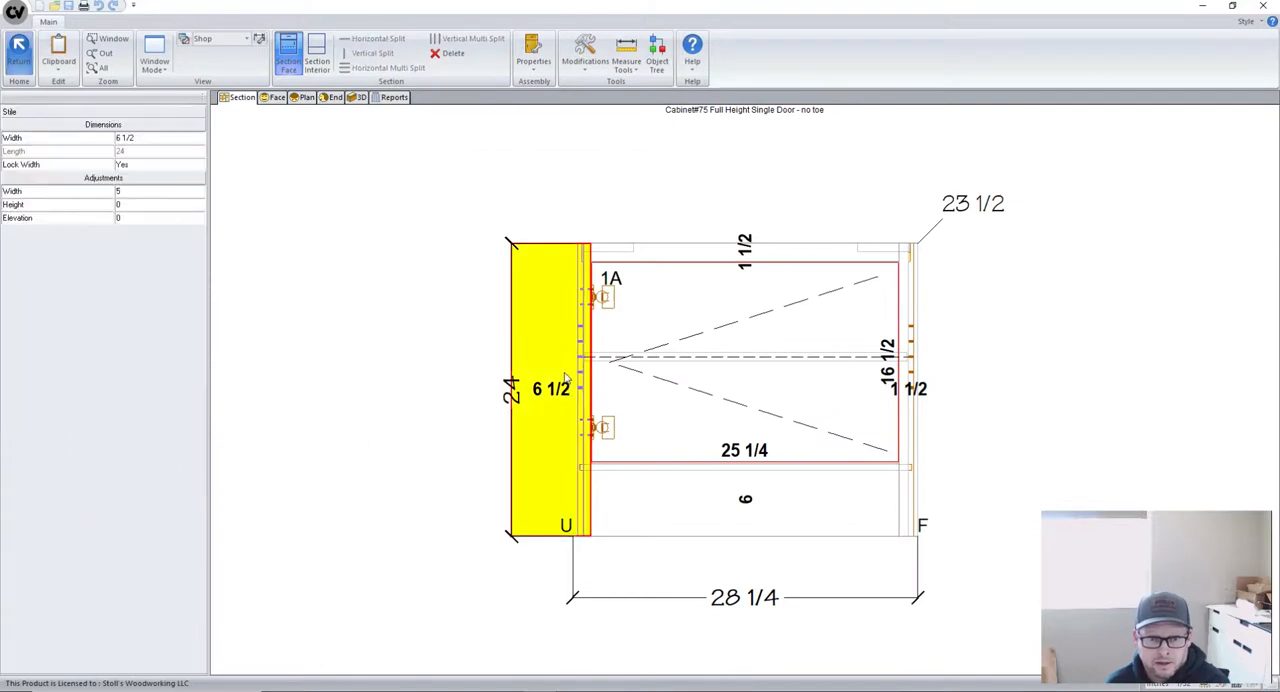
pyautogui.click(135, 190)
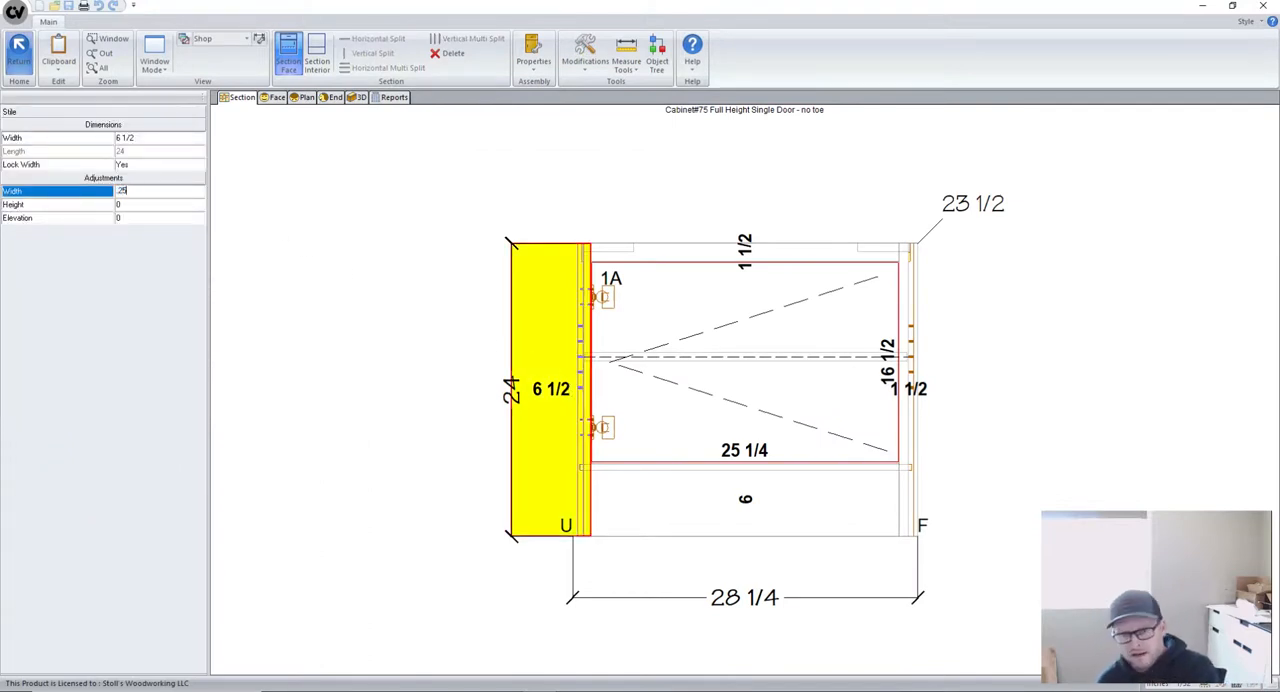
pyautogui.write('.25')
pyautogui.press('Return')
pyautogui.scroll(2, 557, 378)
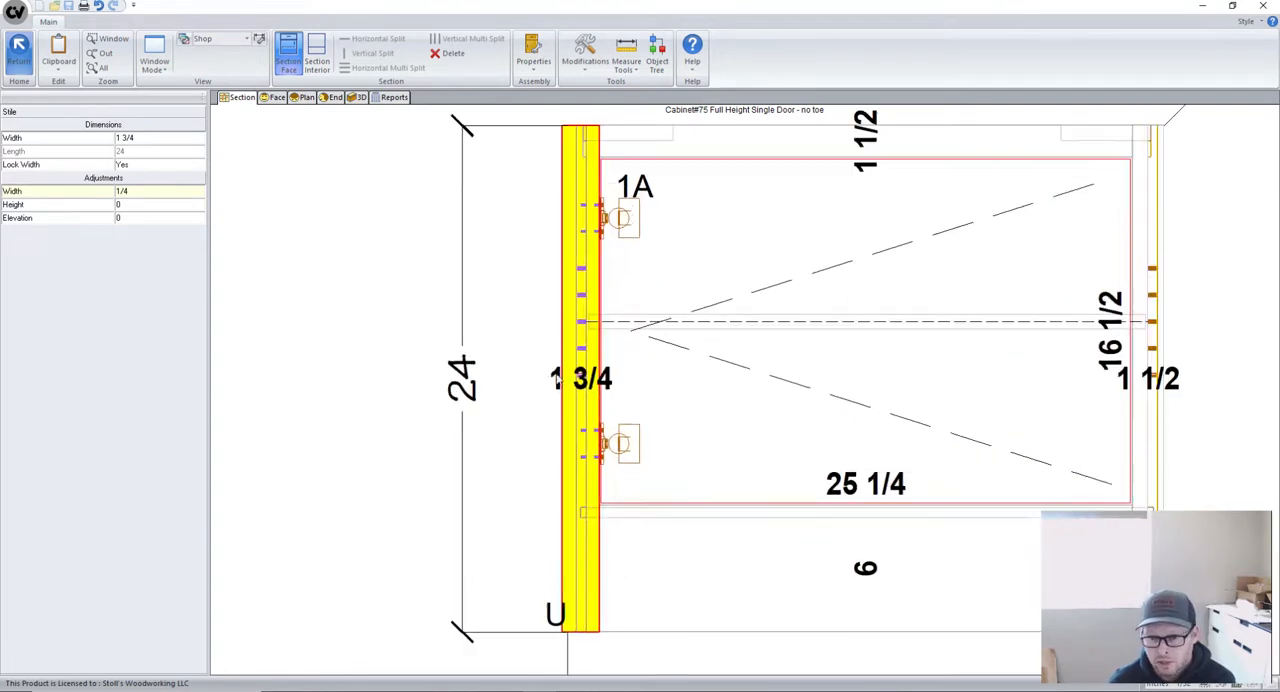
pyautogui.scroll(-2, 557, 378)
pyautogui.scroll(-1, 565, 370)
pyautogui.scroll(1, 565, 370)
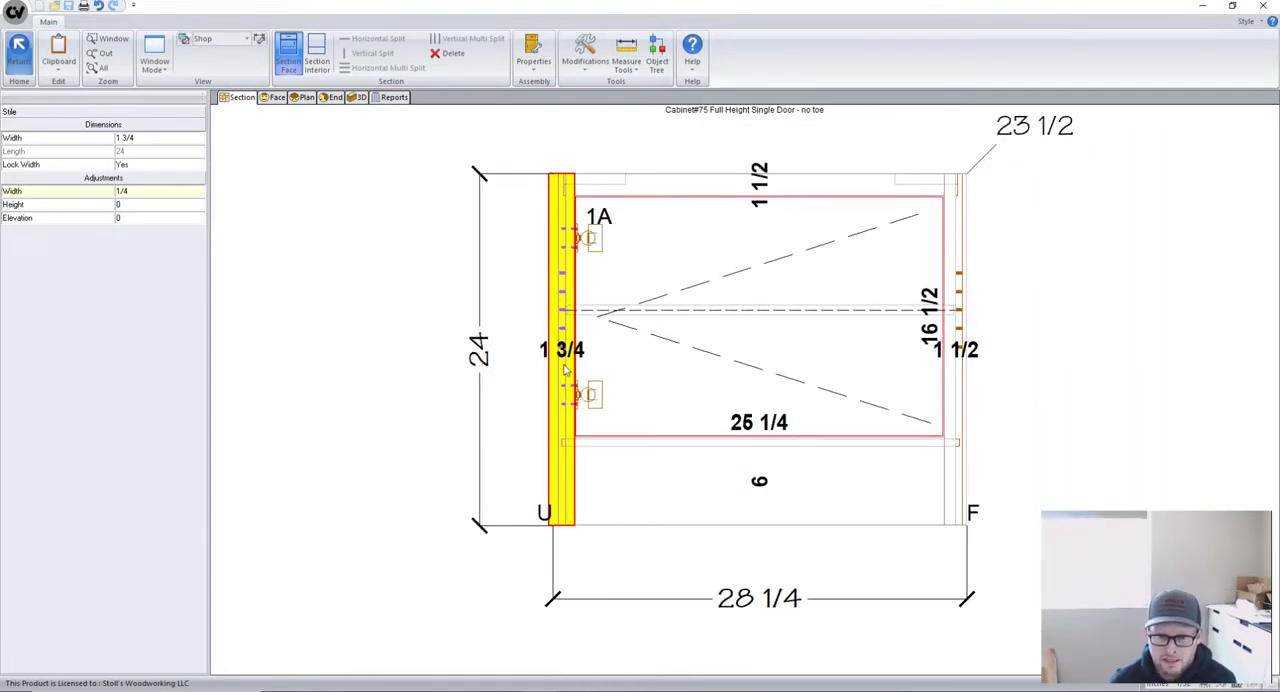
pyautogui.scroll(-1, 565, 370)
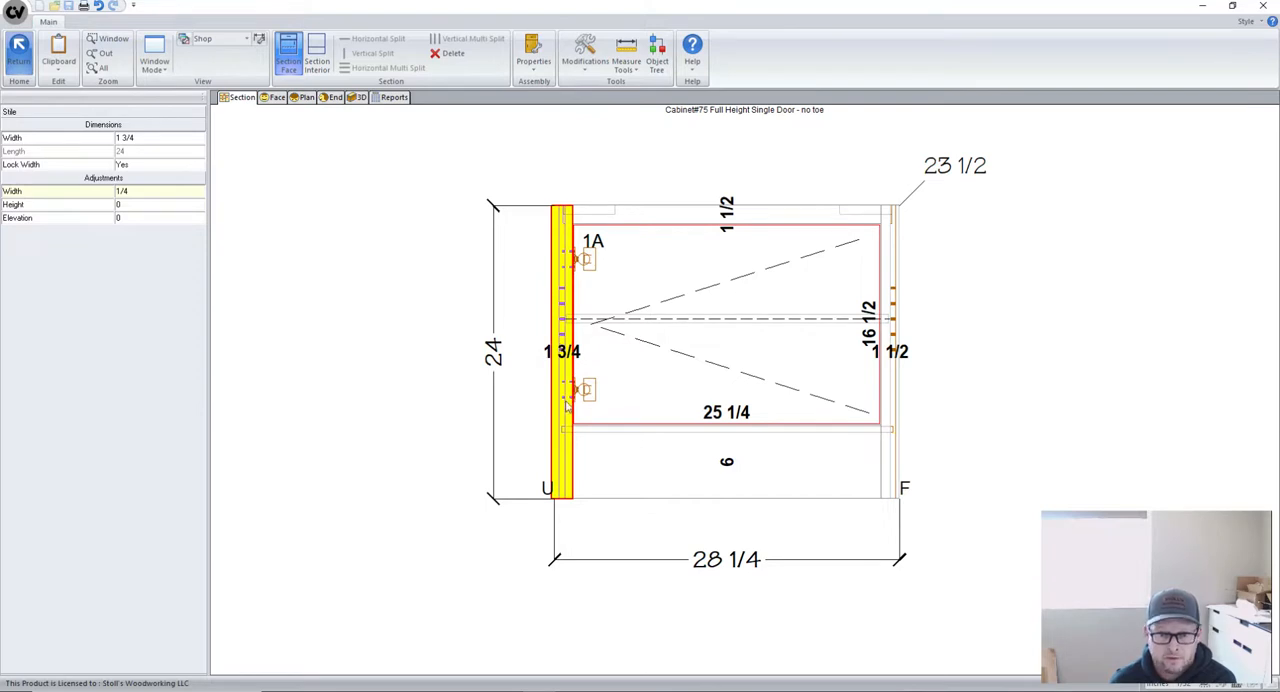
pyautogui.click(18, 48)
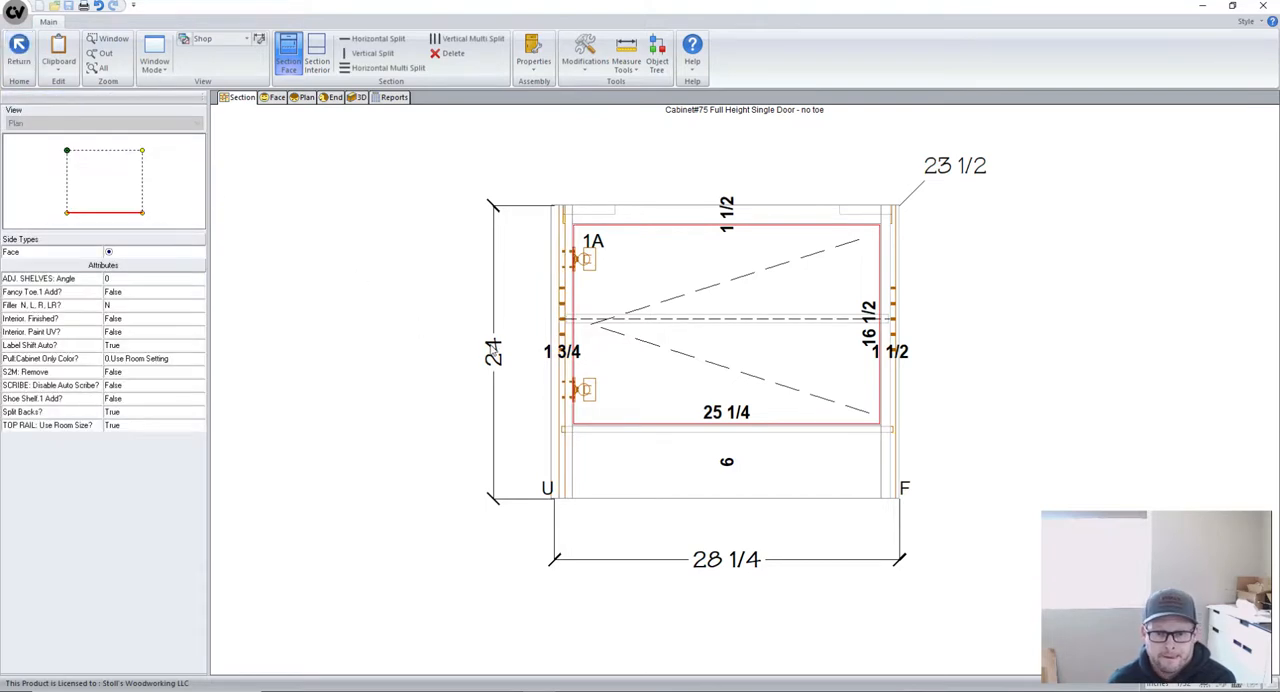
pyautogui.click(18, 48)
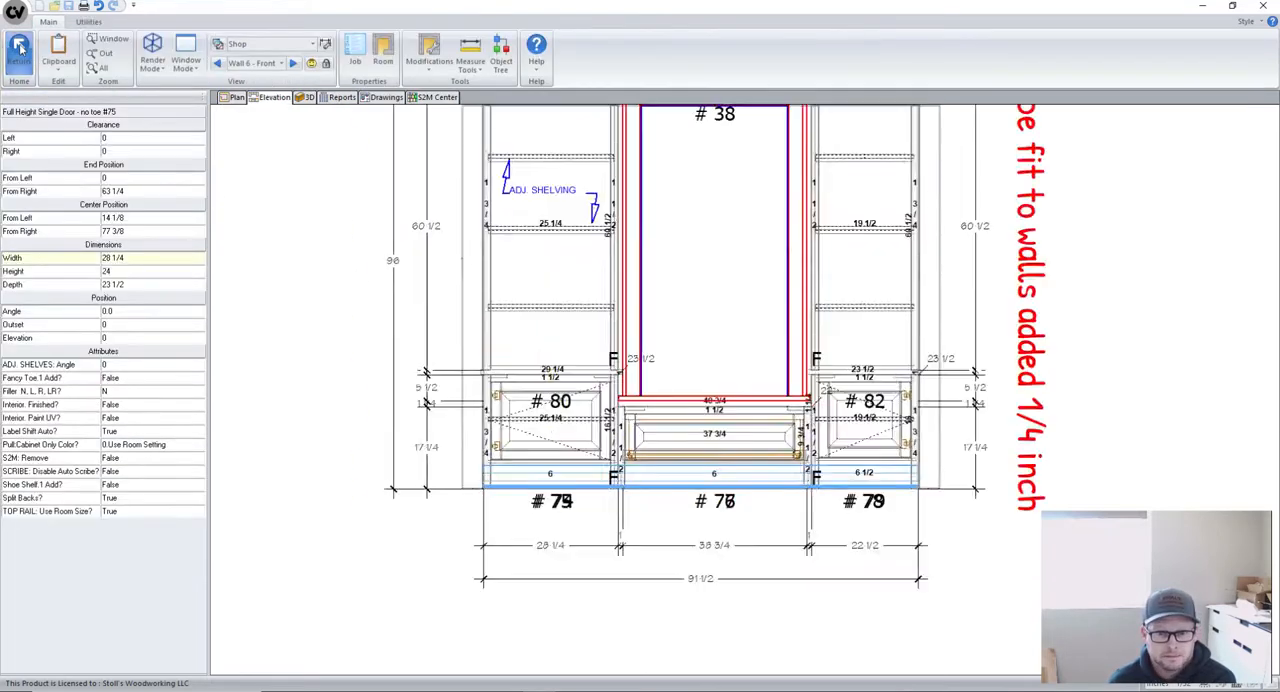
# - Open wood top #74 above cabinet #75, inspect its section view, and return to the elevation
pyautogui.scroll(3, 491, 408)
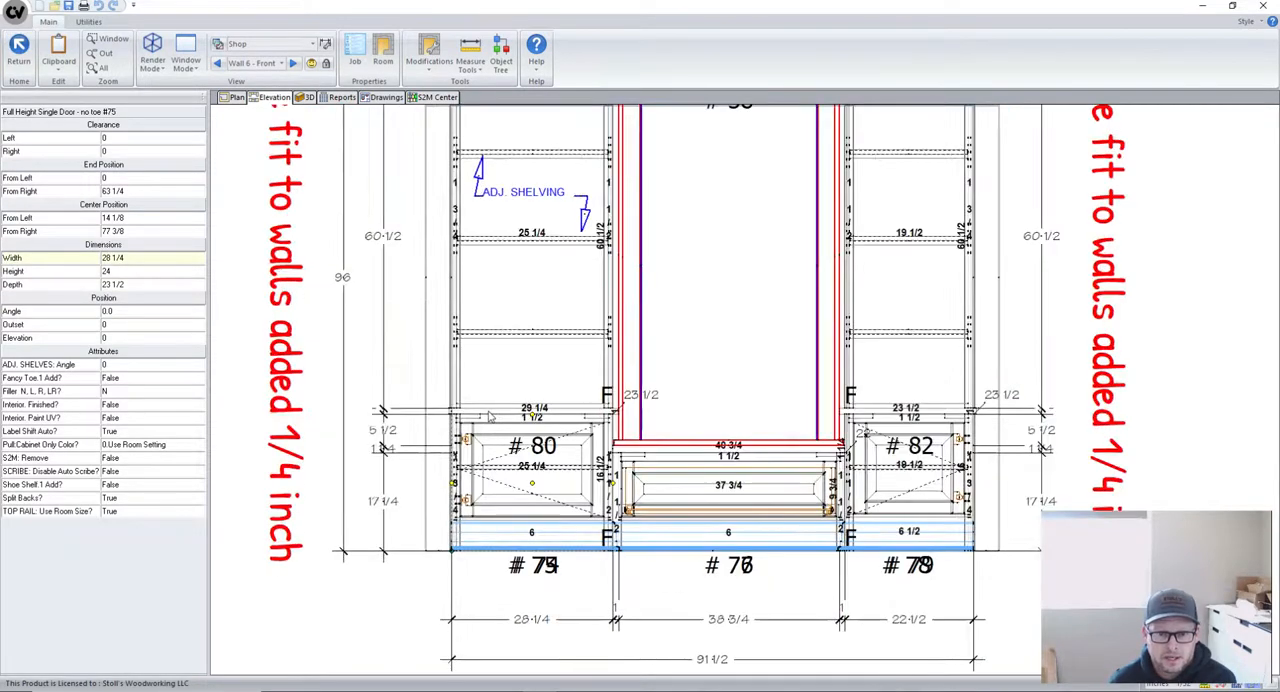
pyautogui.doubleClick(491, 408)
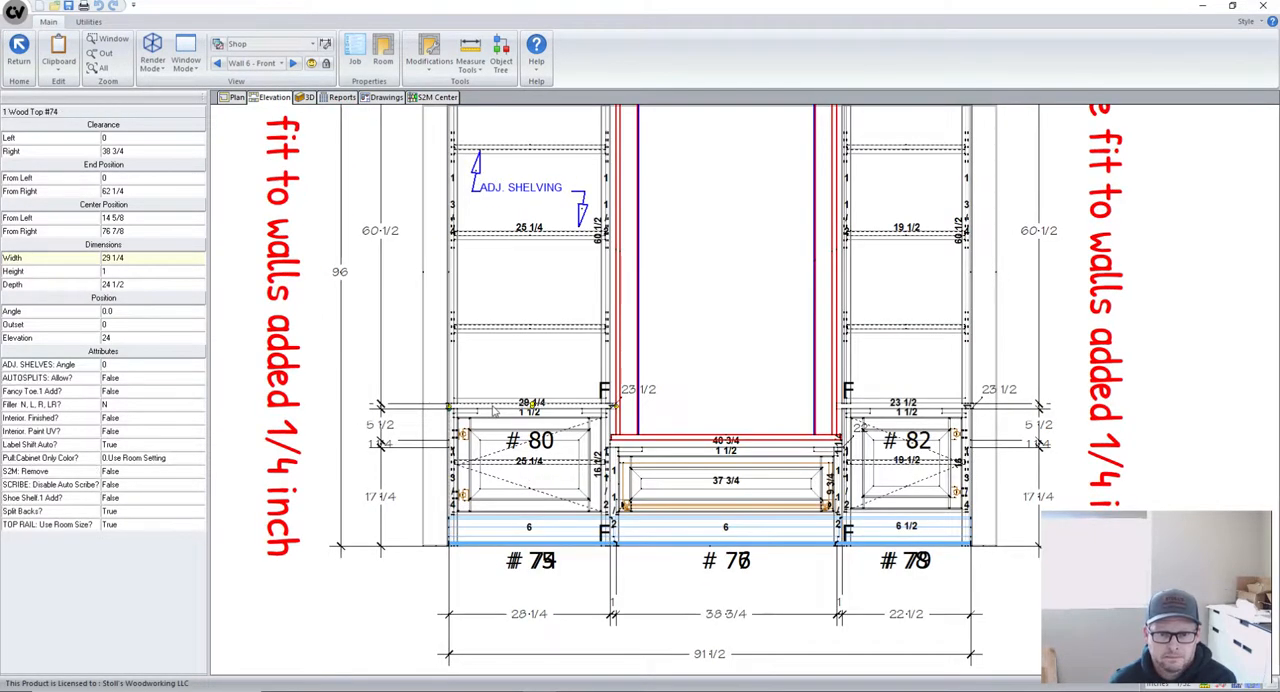
pyautogui.scroll(-1, 448, 350)
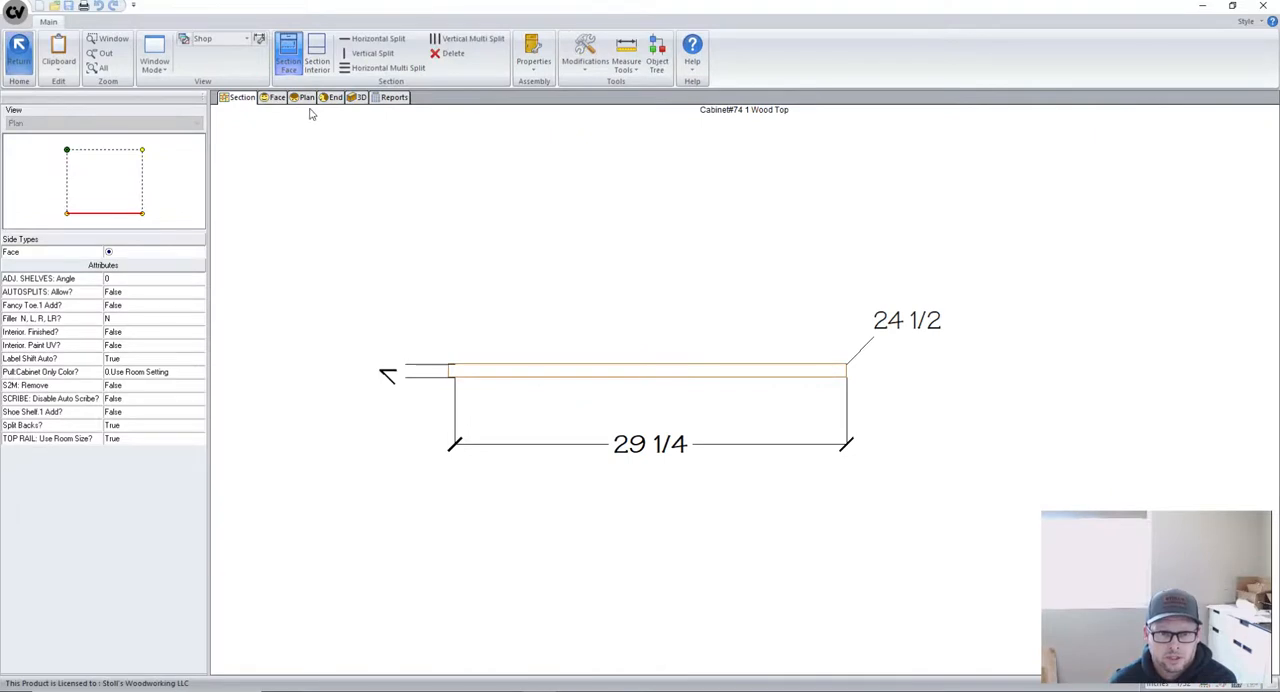
pyautogui.click(18, 45)
# - Select base cabinet #75 and wood top #74 in turn to compare their widths, depths and end positions
pyautogui.scroll(-1, 589, 656)
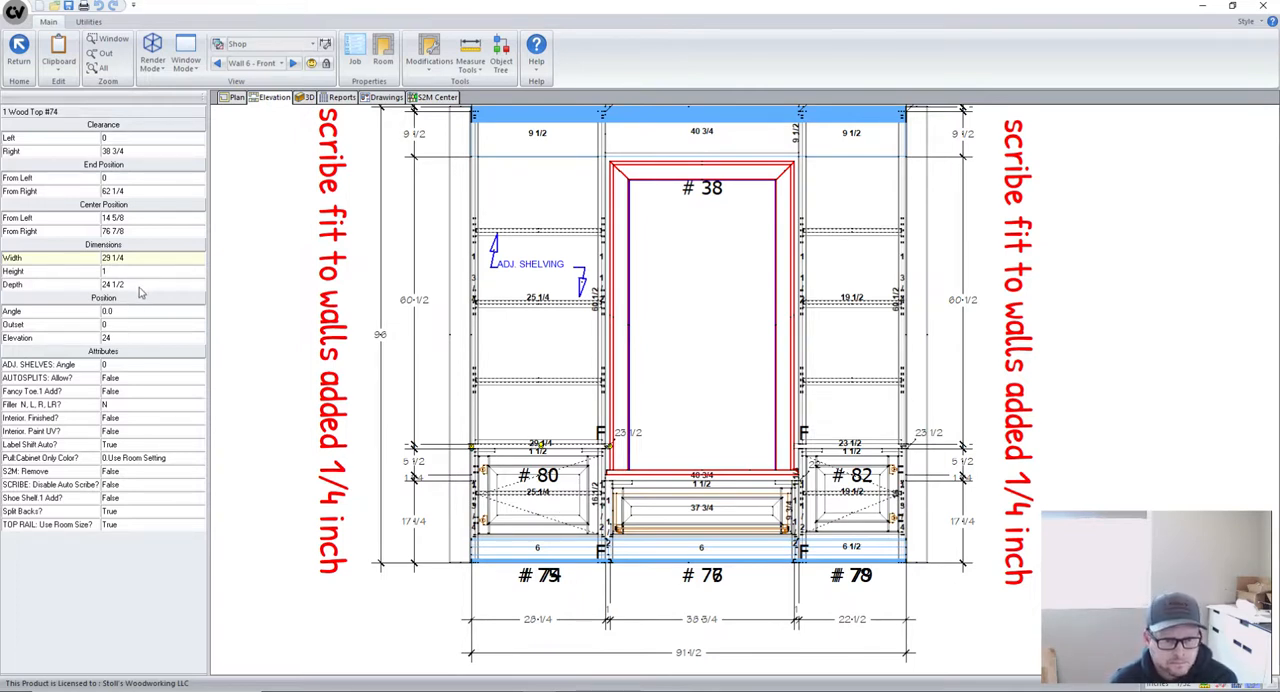
pyautogui.click(567, 508)
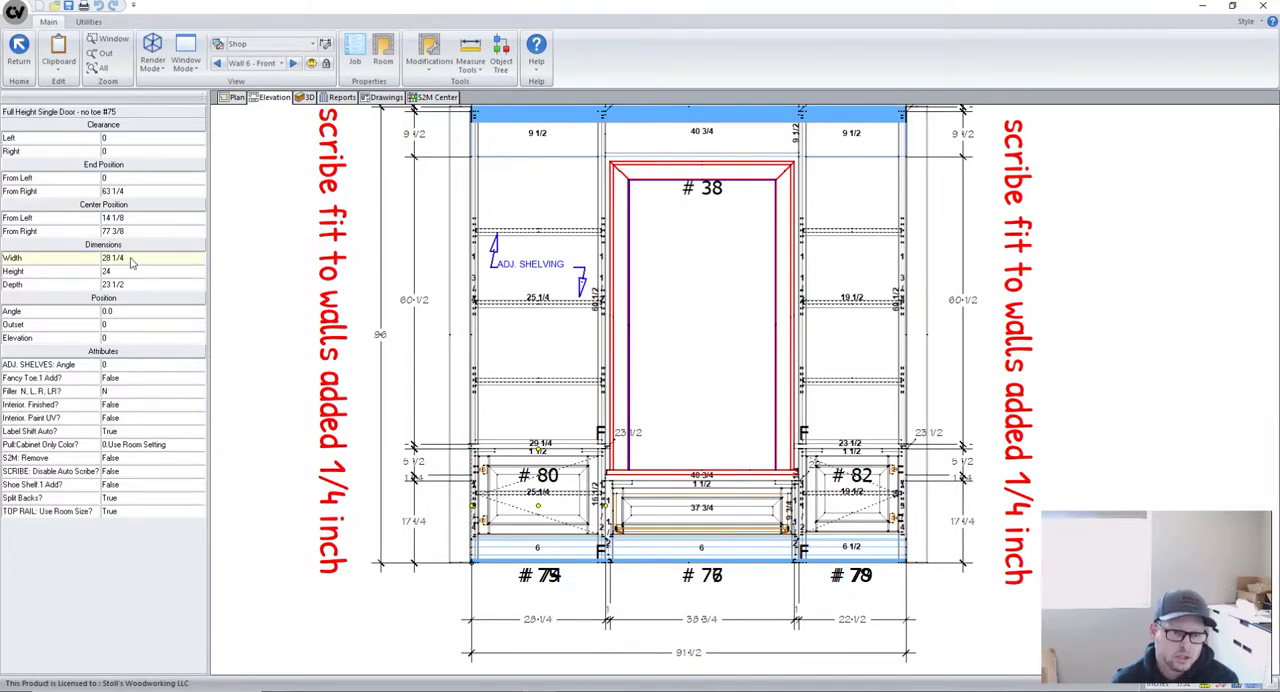
pyautogui.click(566, 449)
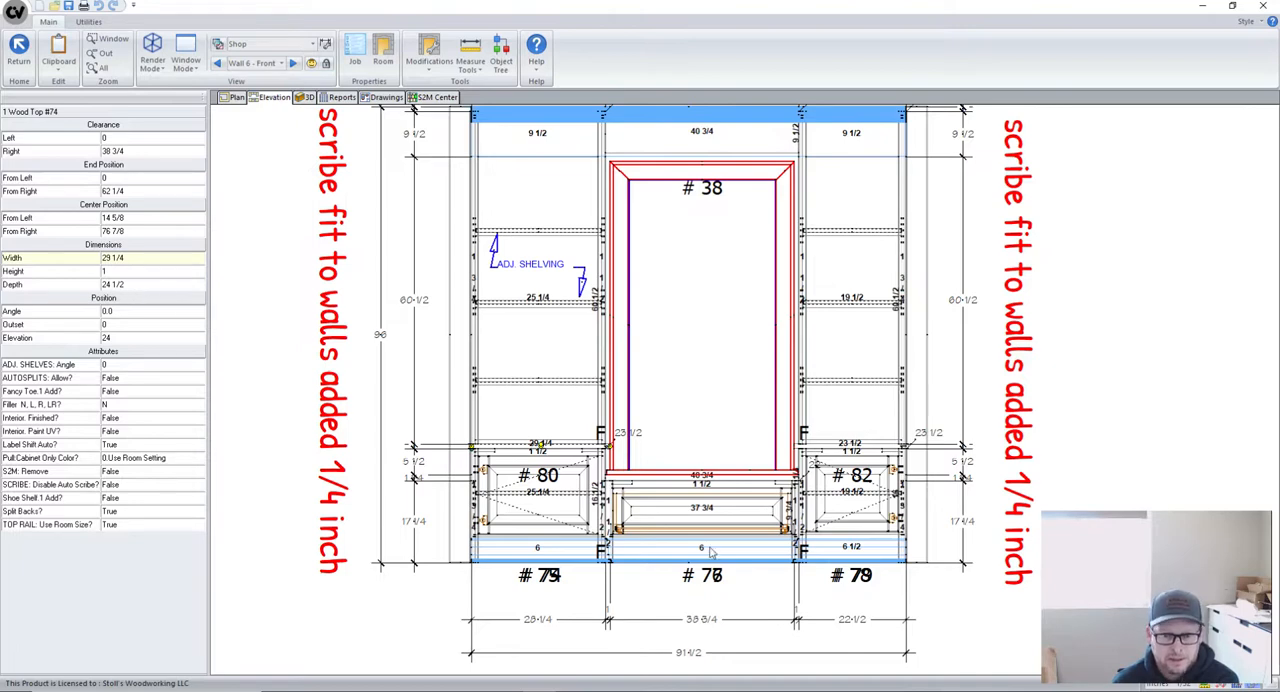
# - Open wood top #74 in plan view, inspect the top part's size and position offsets, and return to the elevation
pyautogui.scroll(2, 594, 503)
pyautogui.scroll(-2, 583, 478)
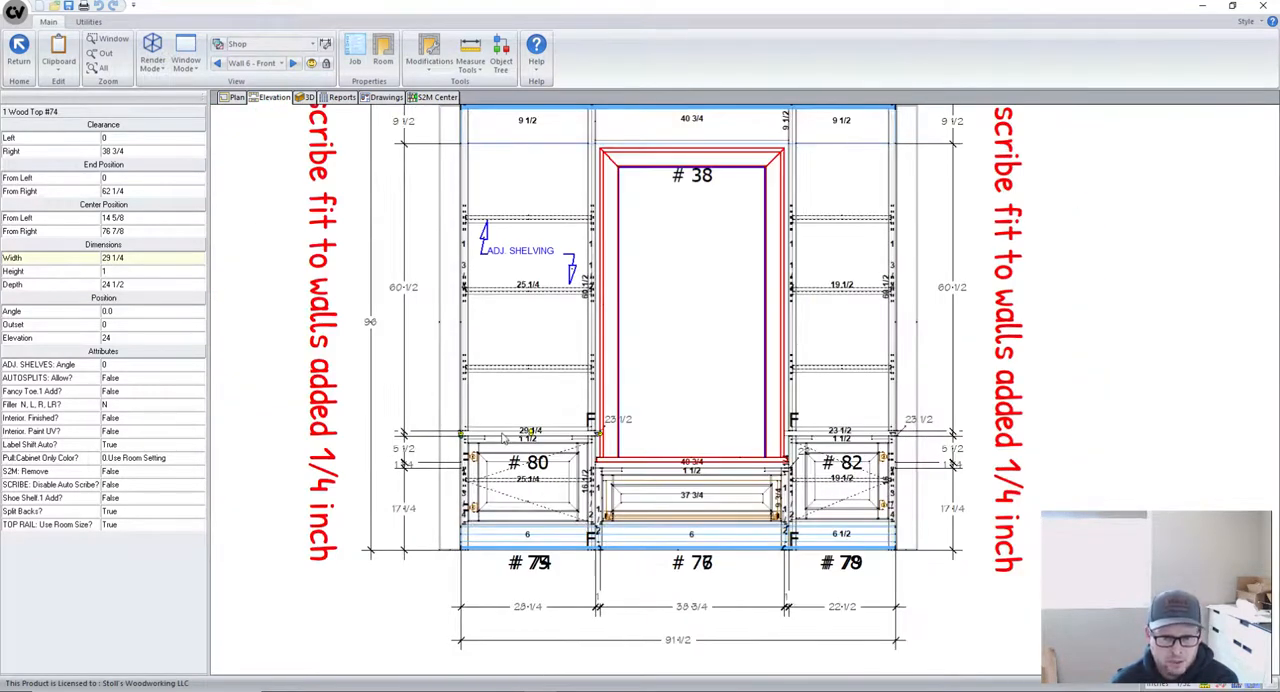
pyautogui.doubleClick(505, 437)
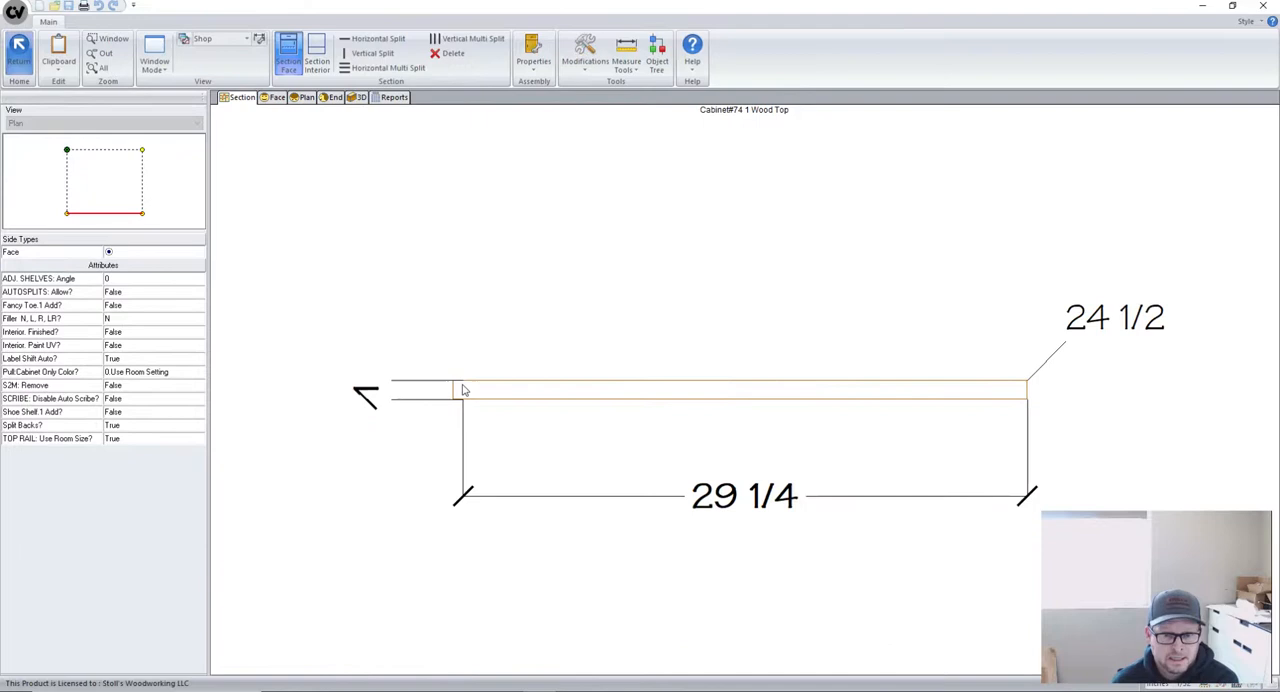
pyautogui.click(302, 97)
pyautogui.scroll(-1, 451, 423)
pyautogui.click(510, 357)
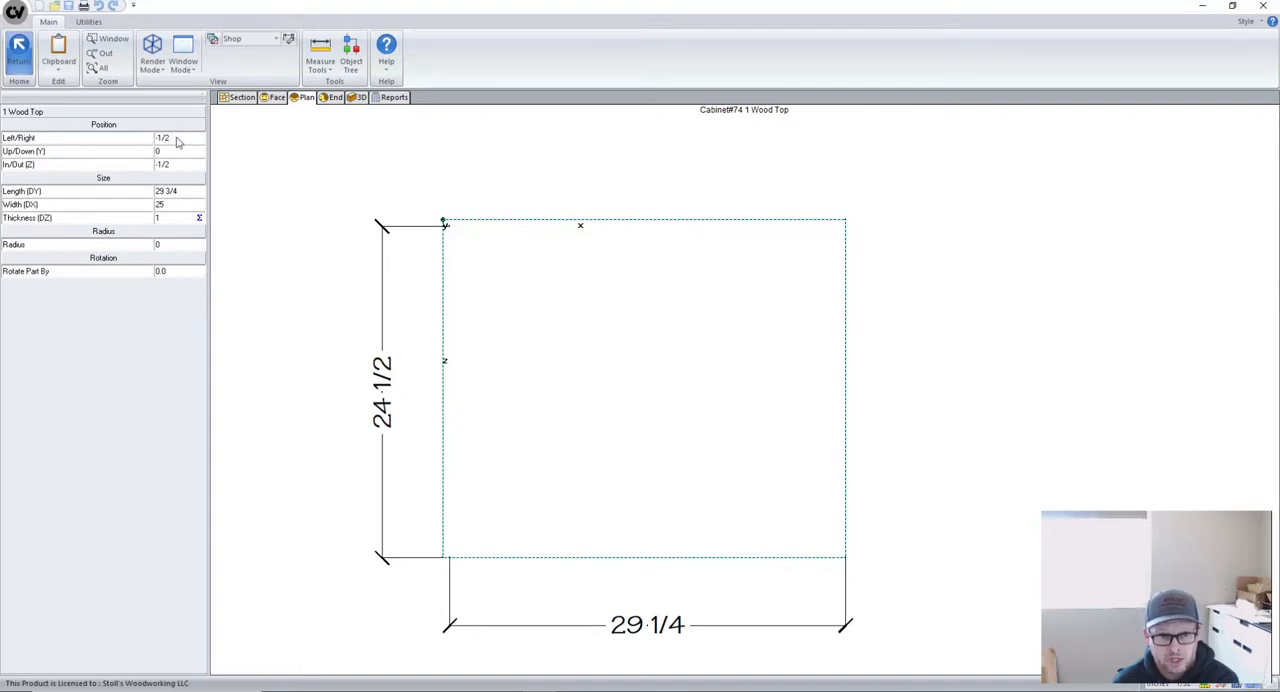
pyautogui.click(20, 47)
pyautogui.click(20, 47)
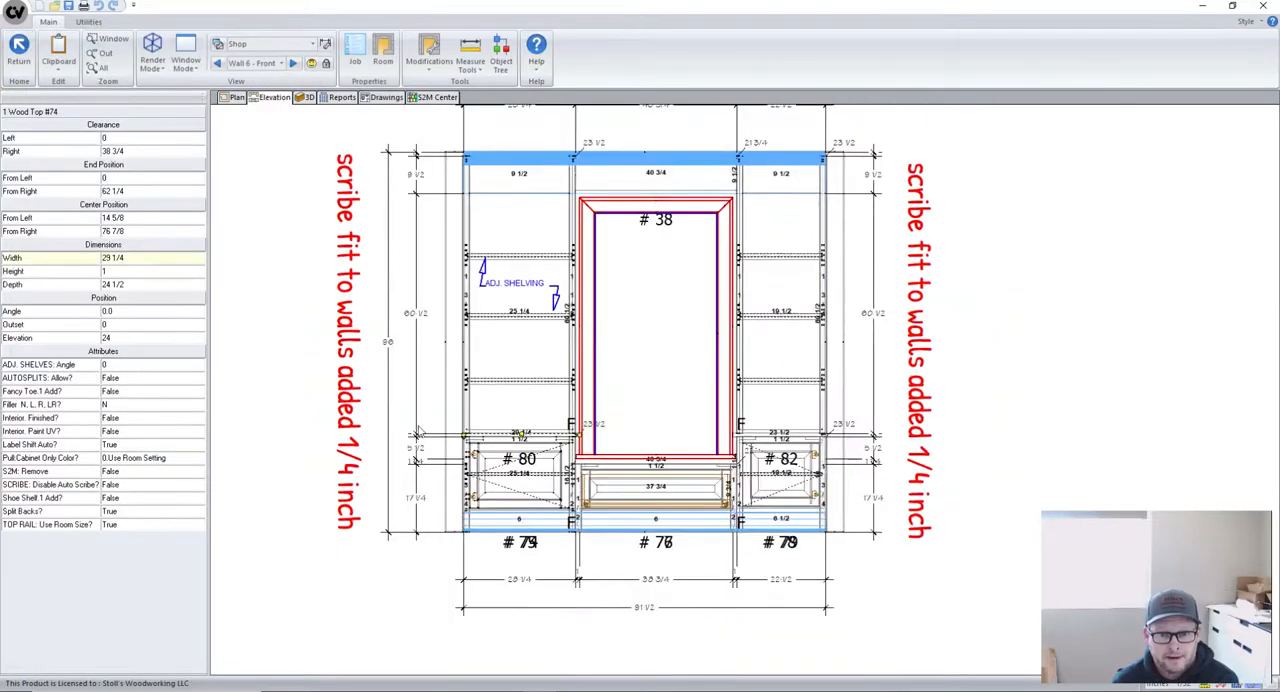
# - Select center wood top #76 and wood top #74 to compare their end positions and clearances where they meet
pyautogui.scroll(4, 611, 455)
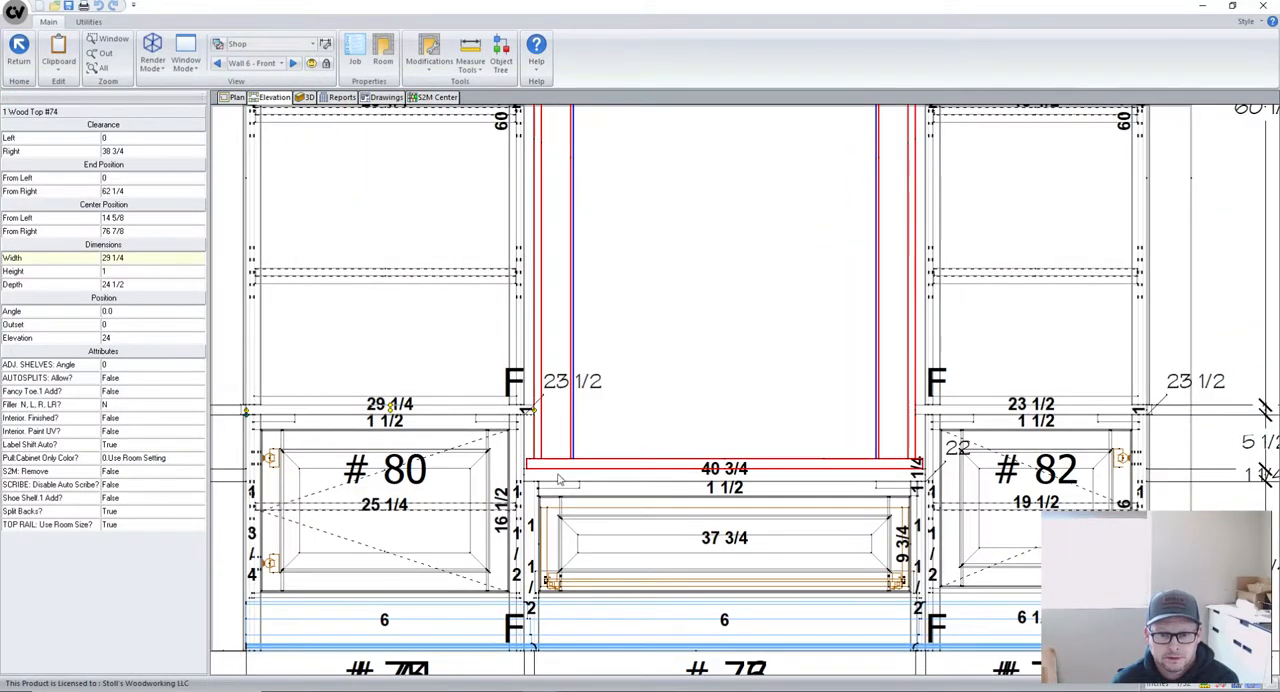
pyautogui.click(558, 479)
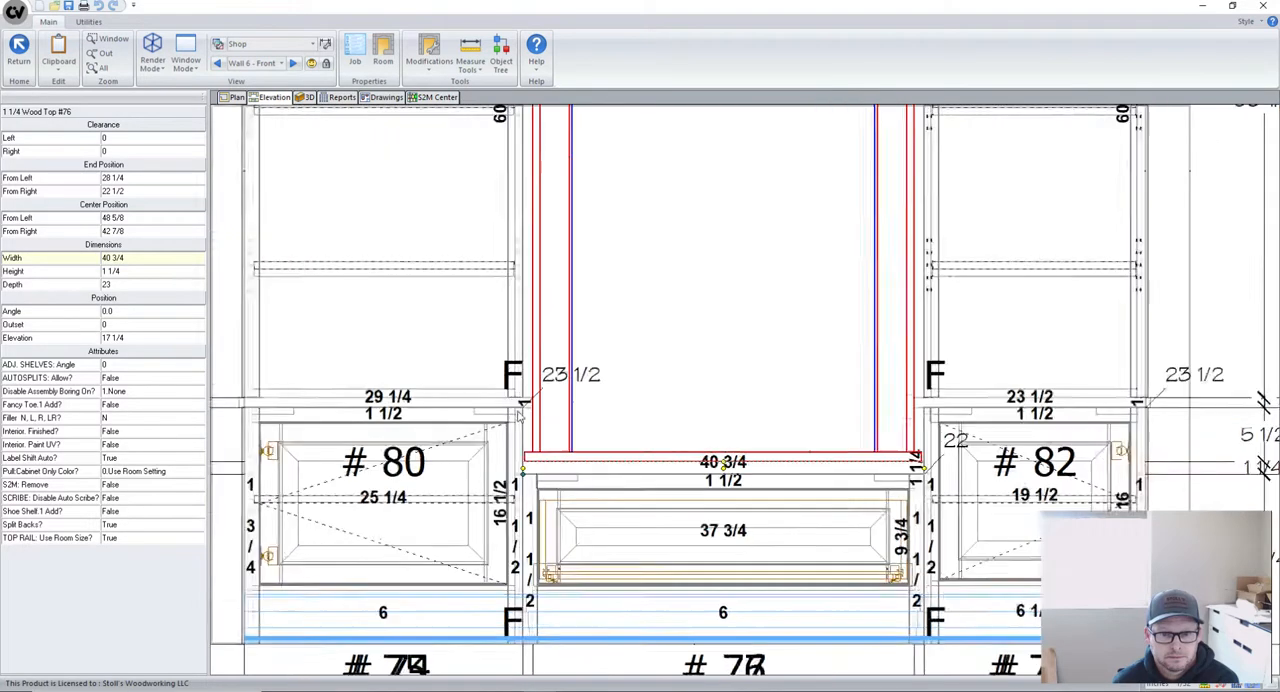
pyautogui.scroll(3, 519, 418)
pyautogui.click(514, 408)
pyautogui.scroll(-5, 514, 408)
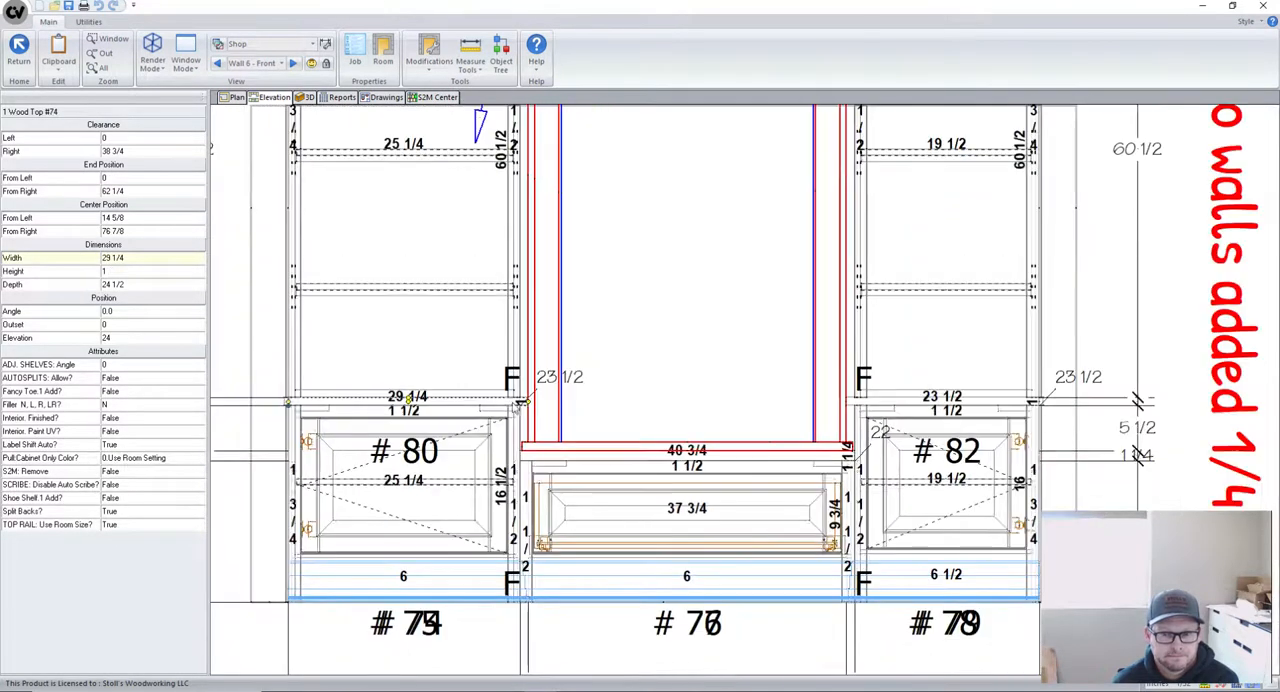
pyautogui.scroll(1, 659, 468)
pyautogui.scroll(-5, 514, 418)
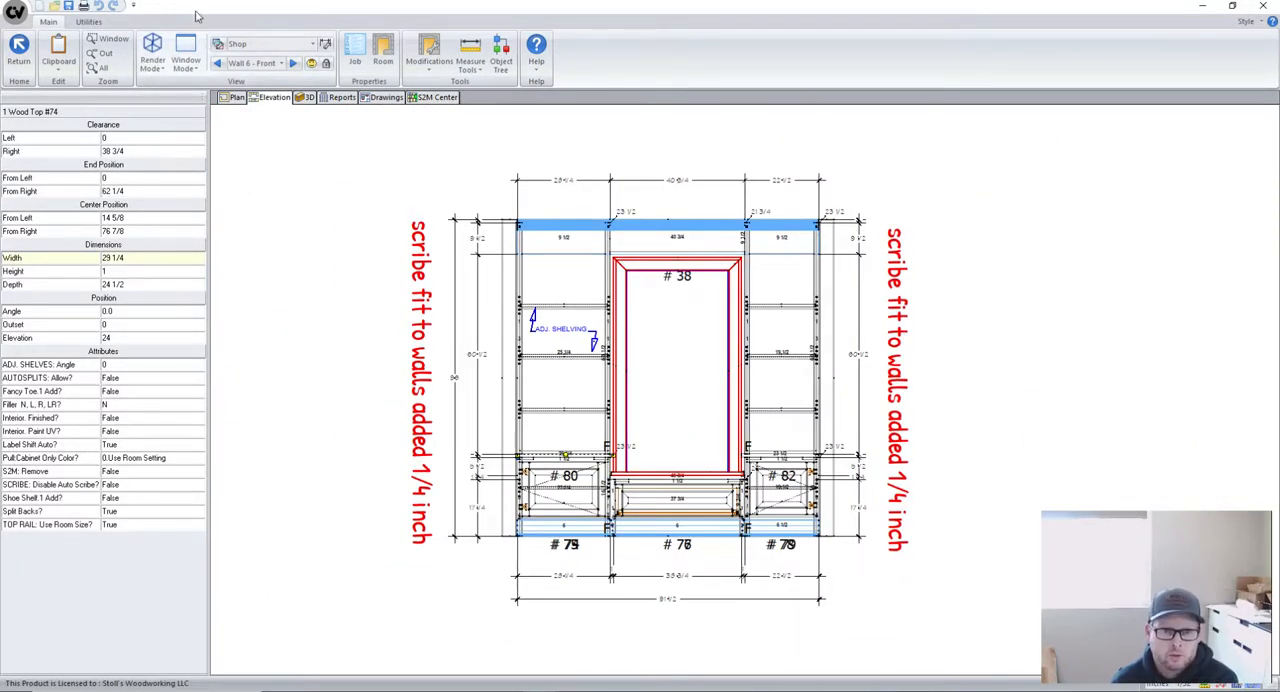
# - Switch back to the Wall 2 front elevation
pyautogui.click(218, 63)
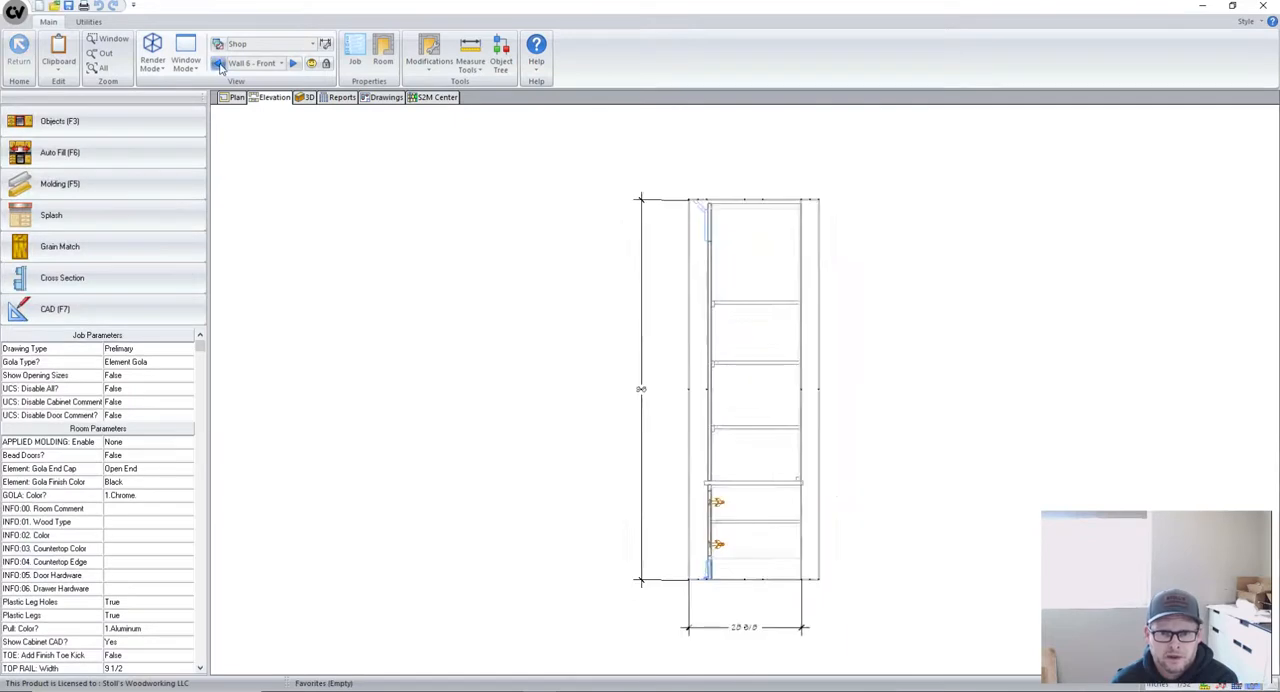
pyautogui.click(218, 63)
pyautogui.click(218, 63)
pyautogui.click(218, 63)
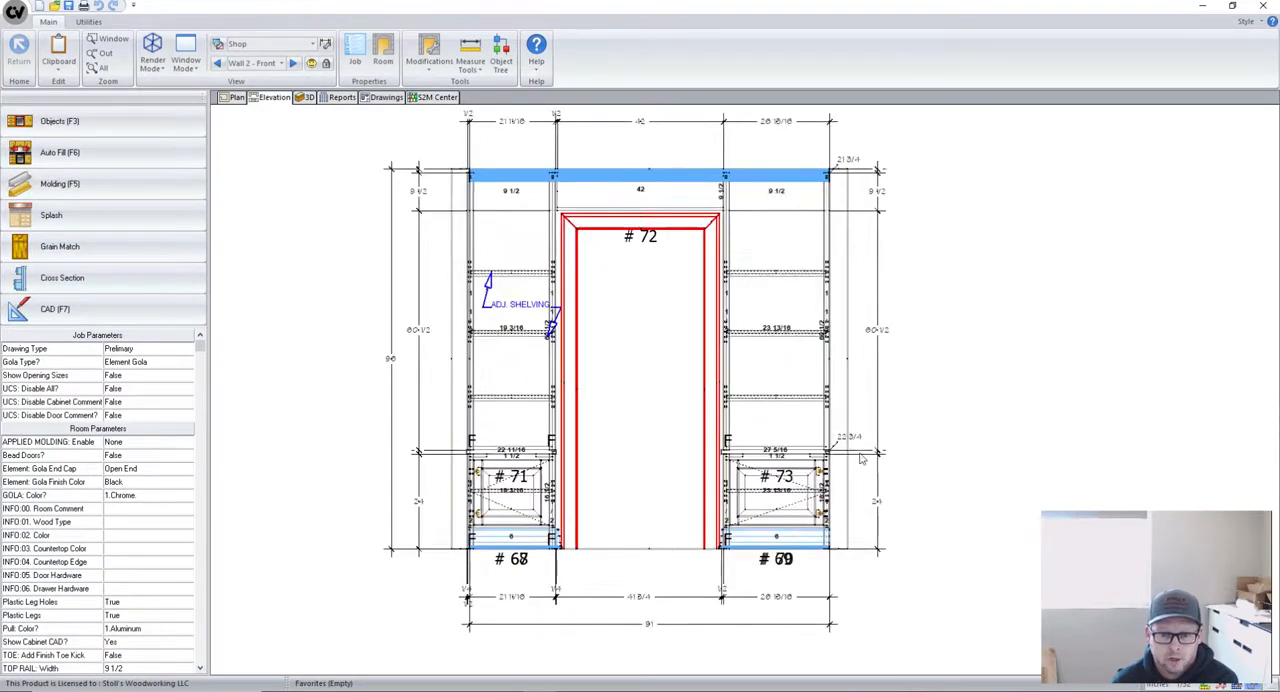
# - Set the left clearance of base cabinet #68 and of upper cabinet #71 above it to 0
pyautogui.scroll(-1, 480, 502)
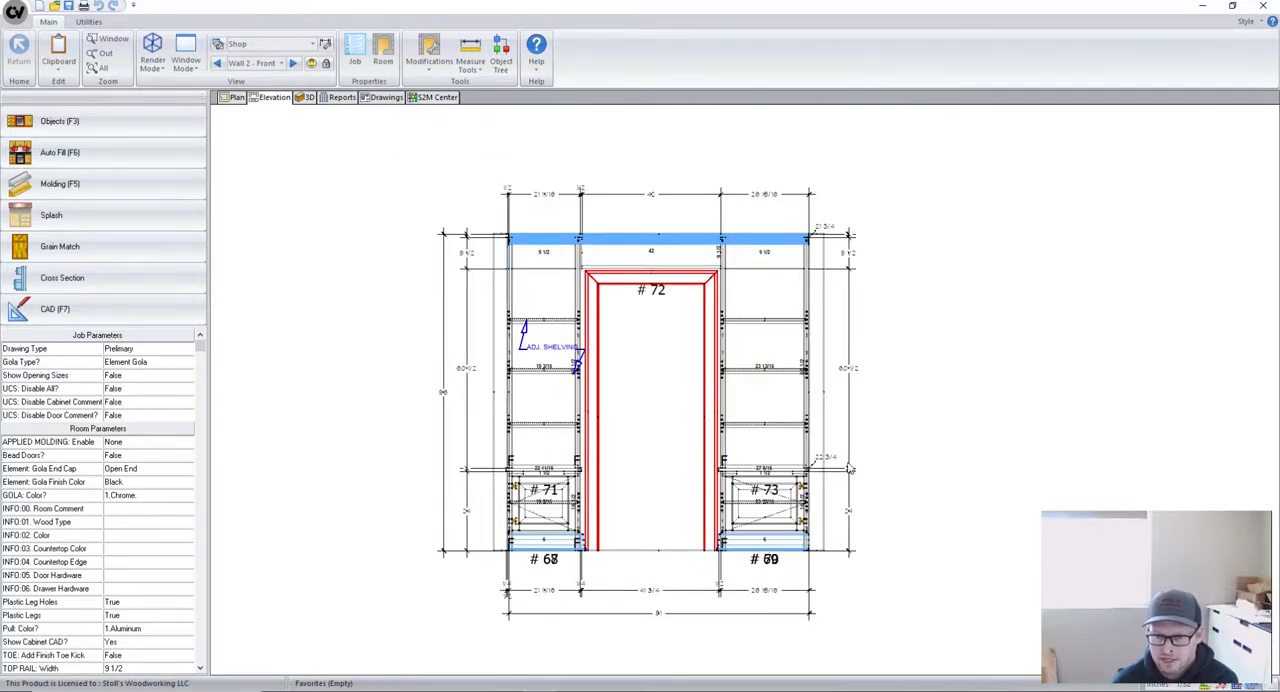
pyautogui.scroll(1, 586, 543)
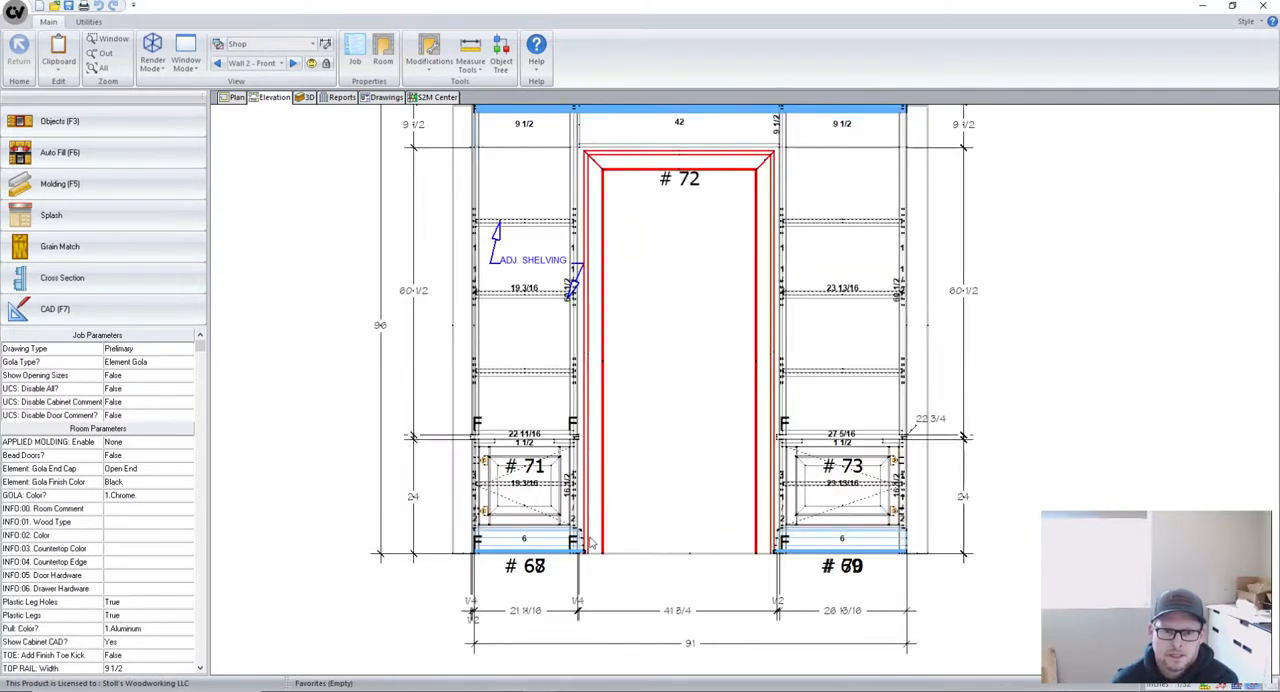
pyautogui.click(520, 503)
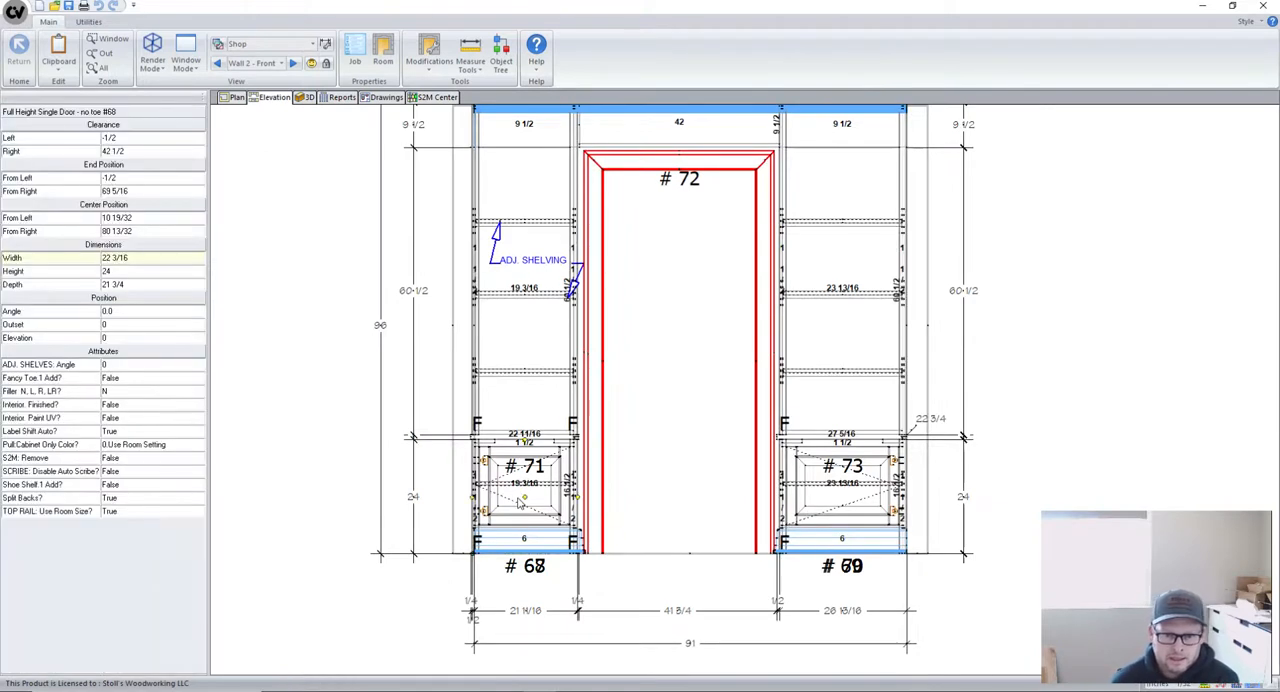
pyautogui.click(137, 137)
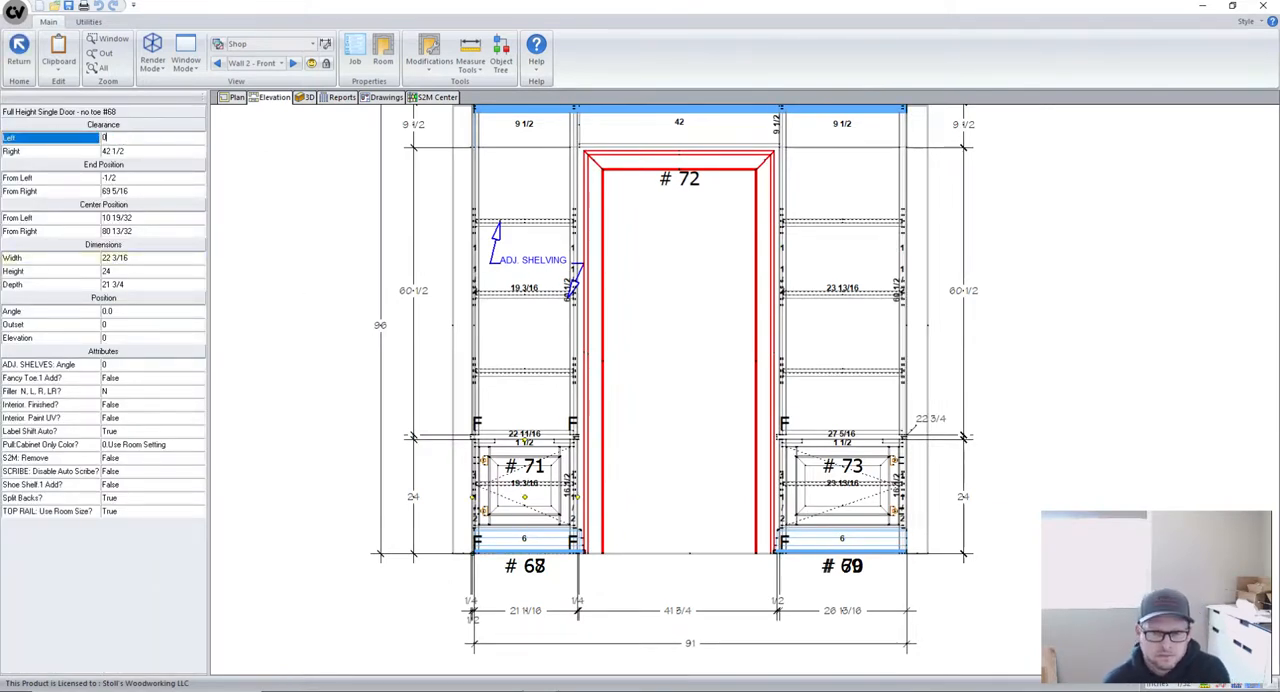
pyautogui.write('0')
pyautogui.press('Return')
pyautogui.click(497, 310)
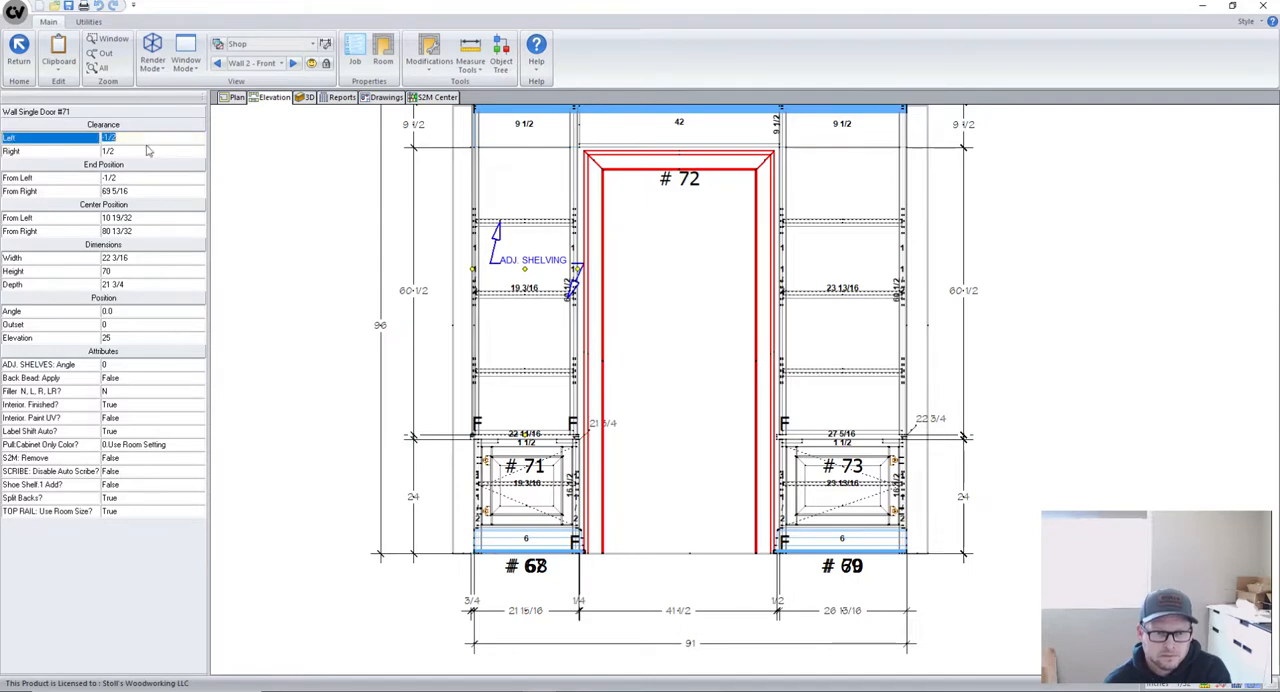
pyautogui.click(337, 361)
# - Set the left clearance of wood top #67 to 0
pyautogui.scroll(1, 517, 529)
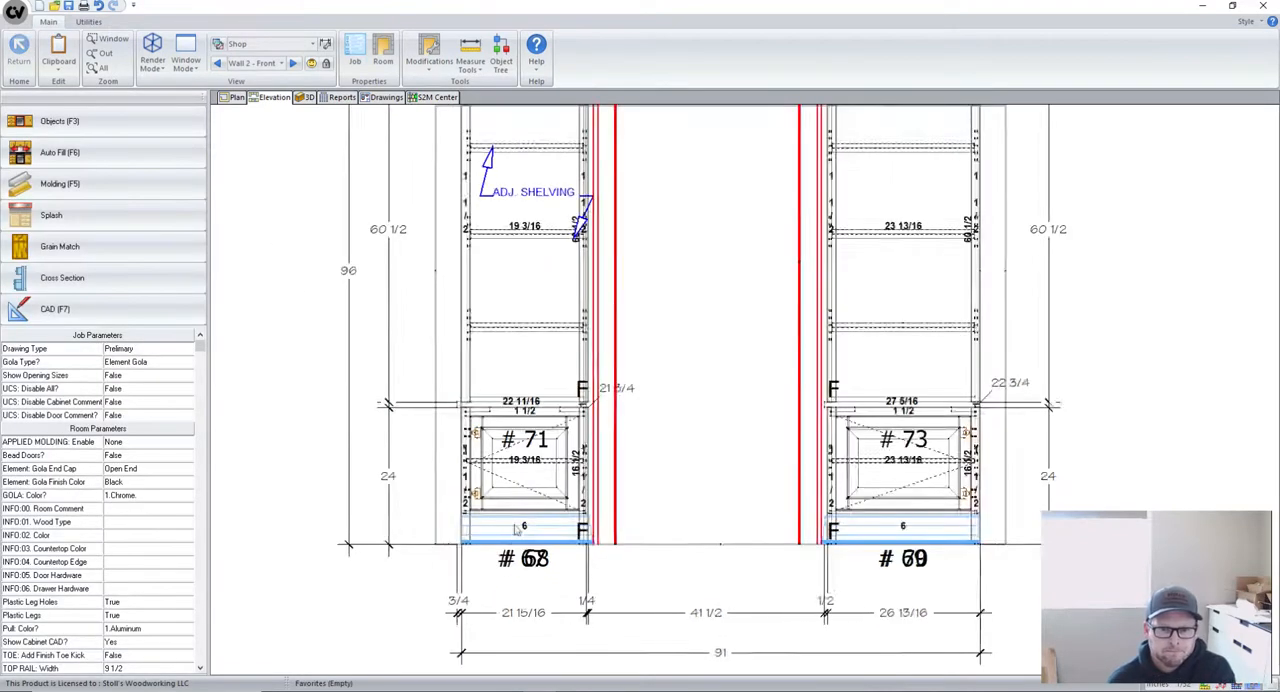
pyautogui.scroll(3, 507, 480)
pyautogui.click(489, 367)
pyautogui.click(117, 139)
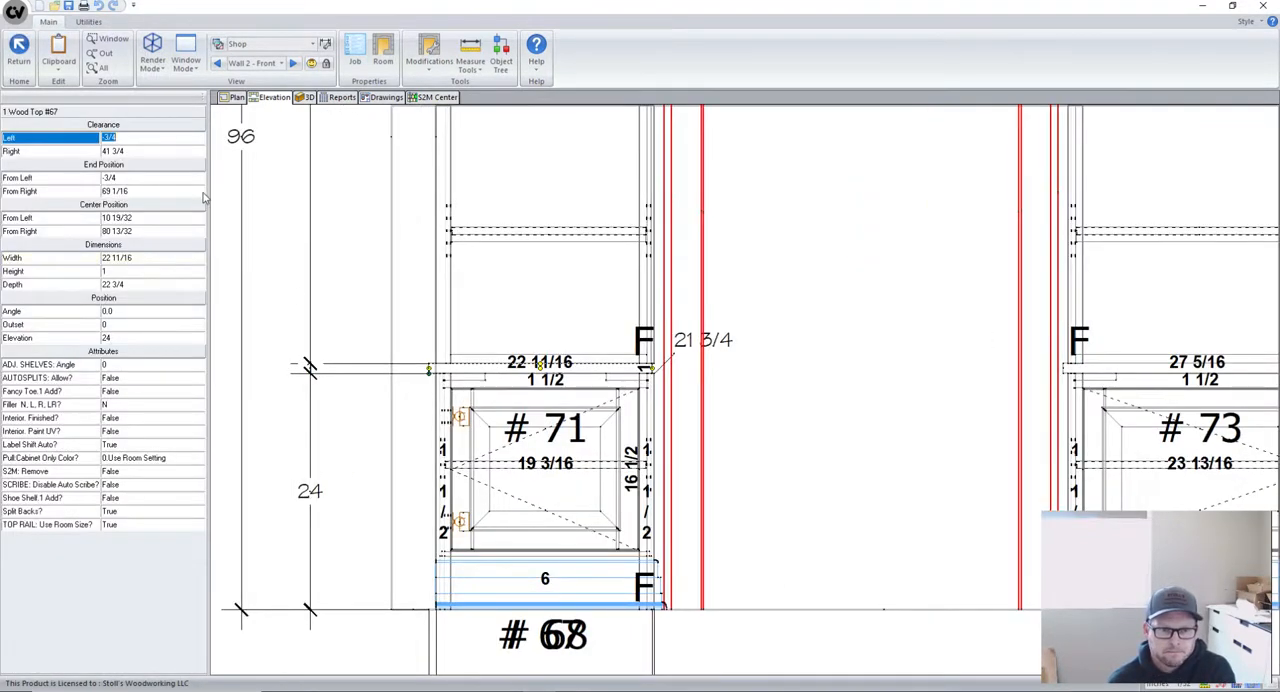
pyautogui.write('0')
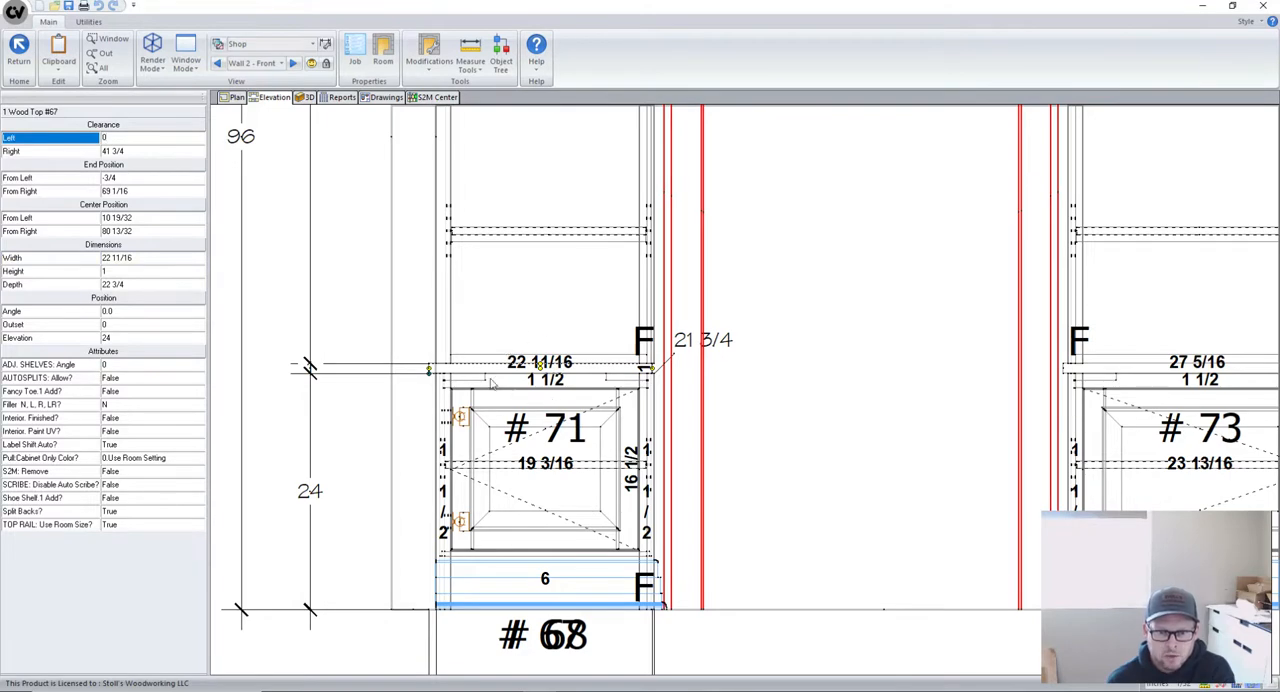
pyautogui.click(104, 137)
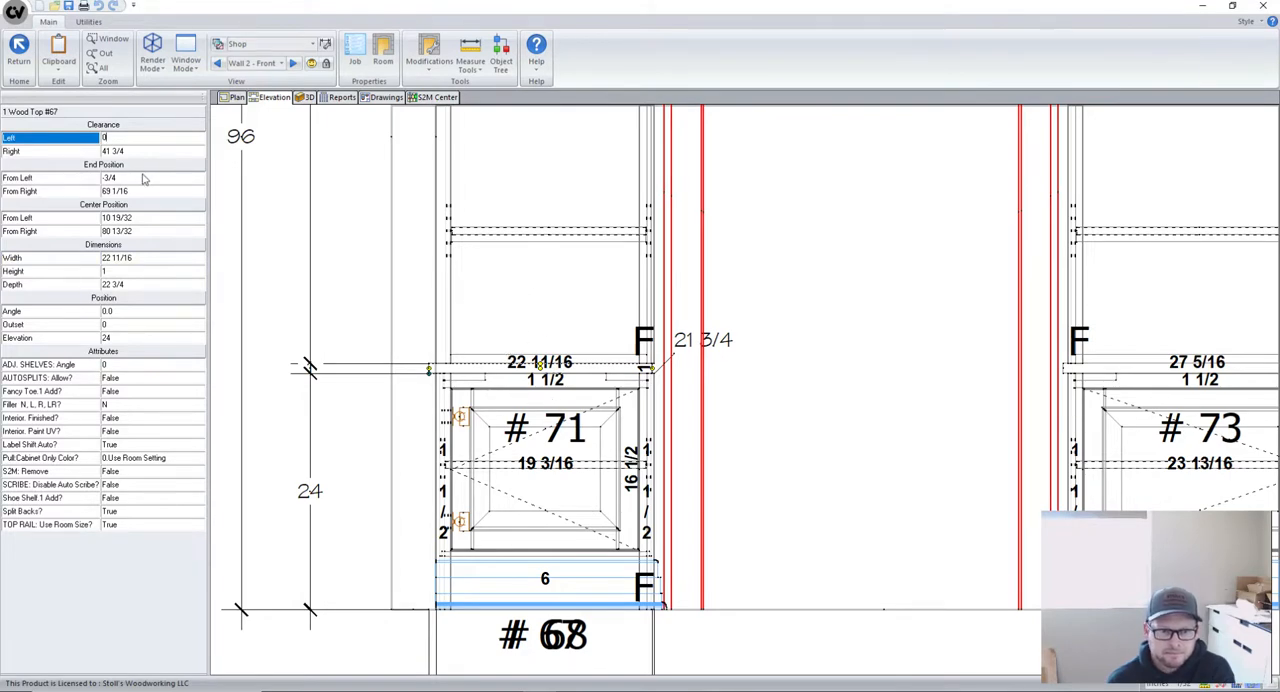
pyautogui.press('Return')
# - Examine the lower dimension string and base cabinet #68 to compare its width and end positions with wood top #67
pyautogui.scroll(-2, 616, 342)
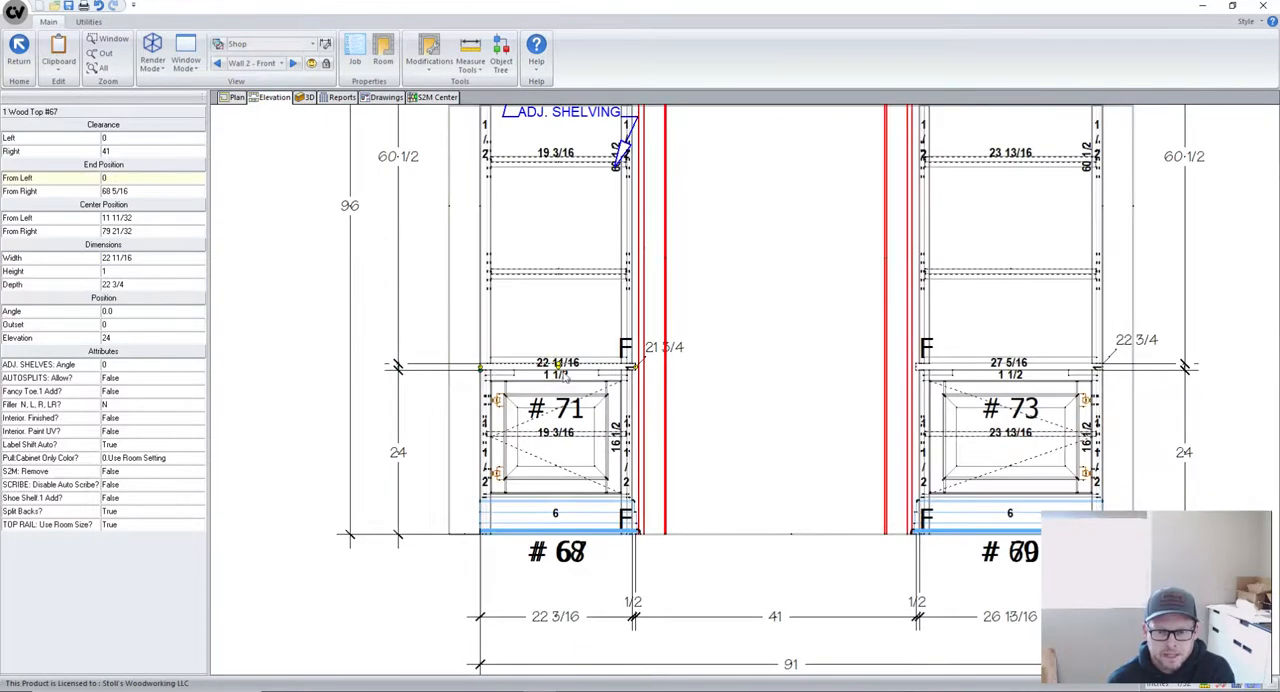
pyautogui.scroll(1, 565, 375)
pyautogui.scroll(-3, 575, 400)
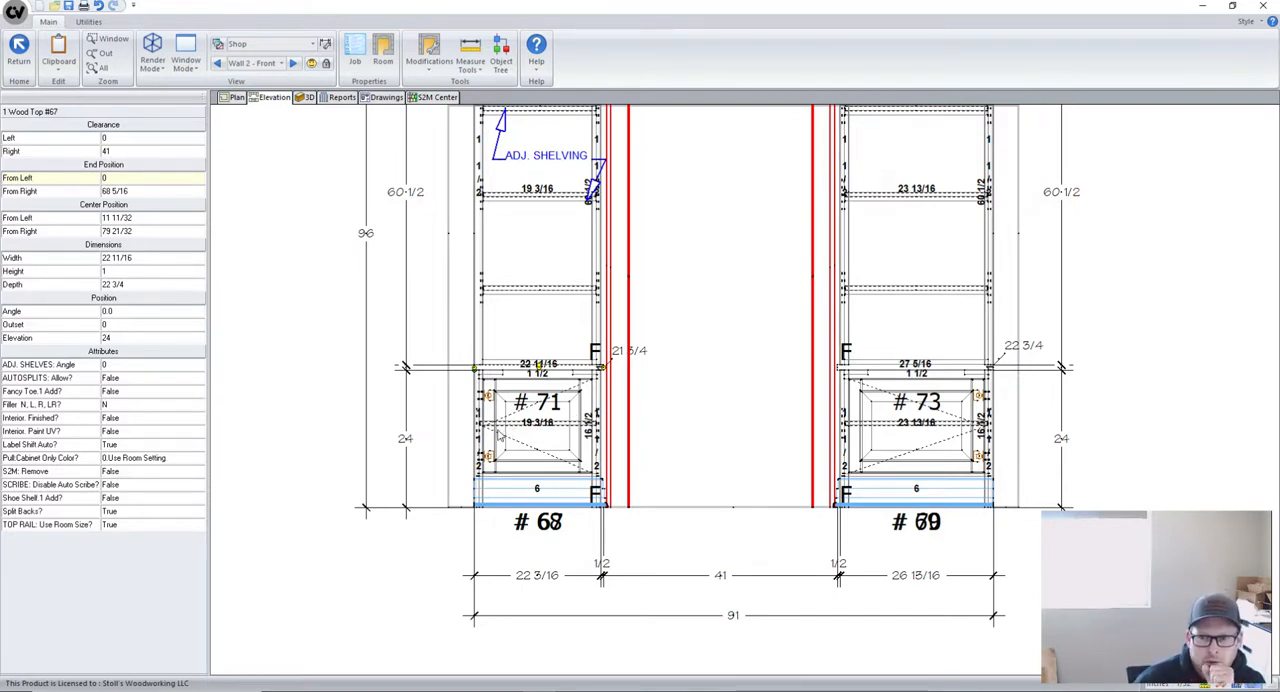
pyautogui.scroll(1, 1029, 396)
pyautogui.scroll(-1, 387, 356)
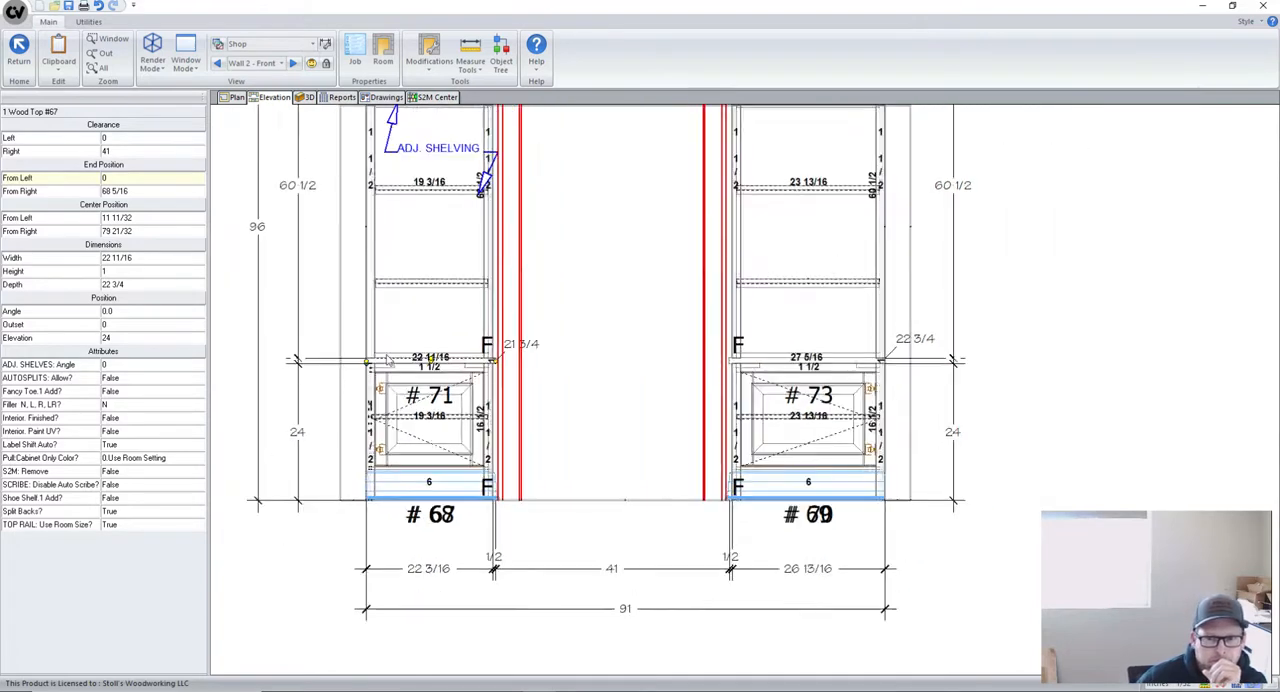
pyautogui.scroll(1, 465, 368)
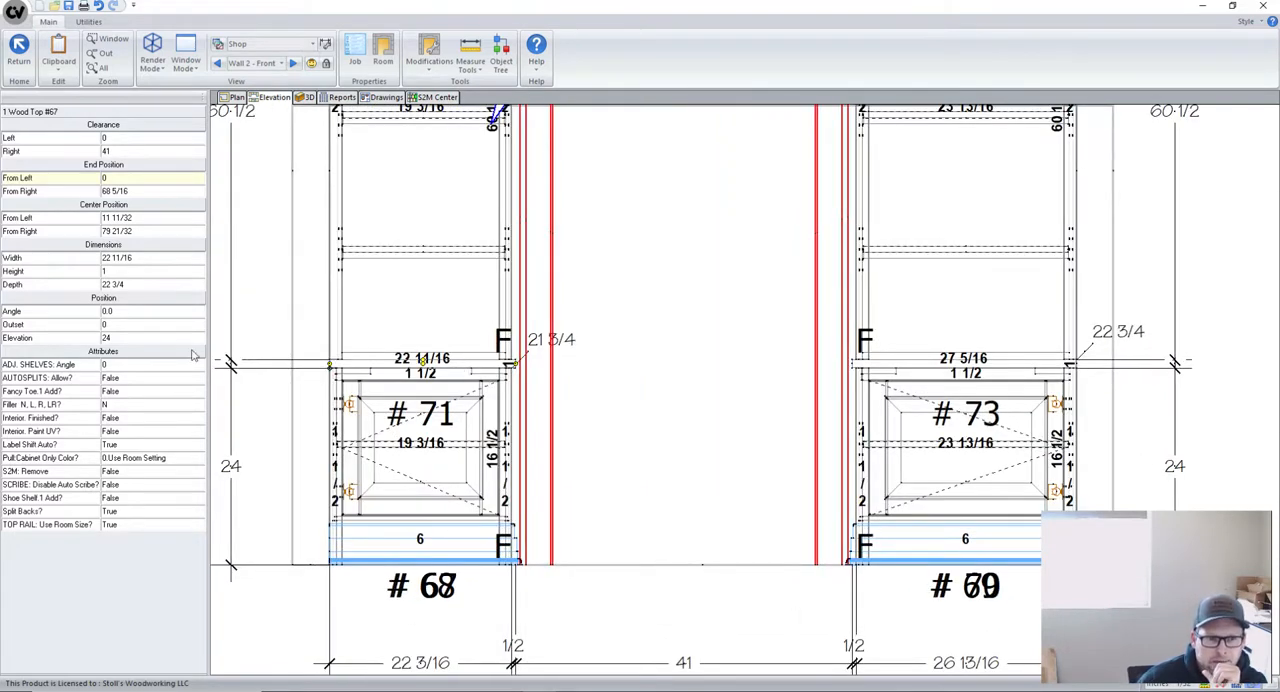
pyautogui.click(467, 416)
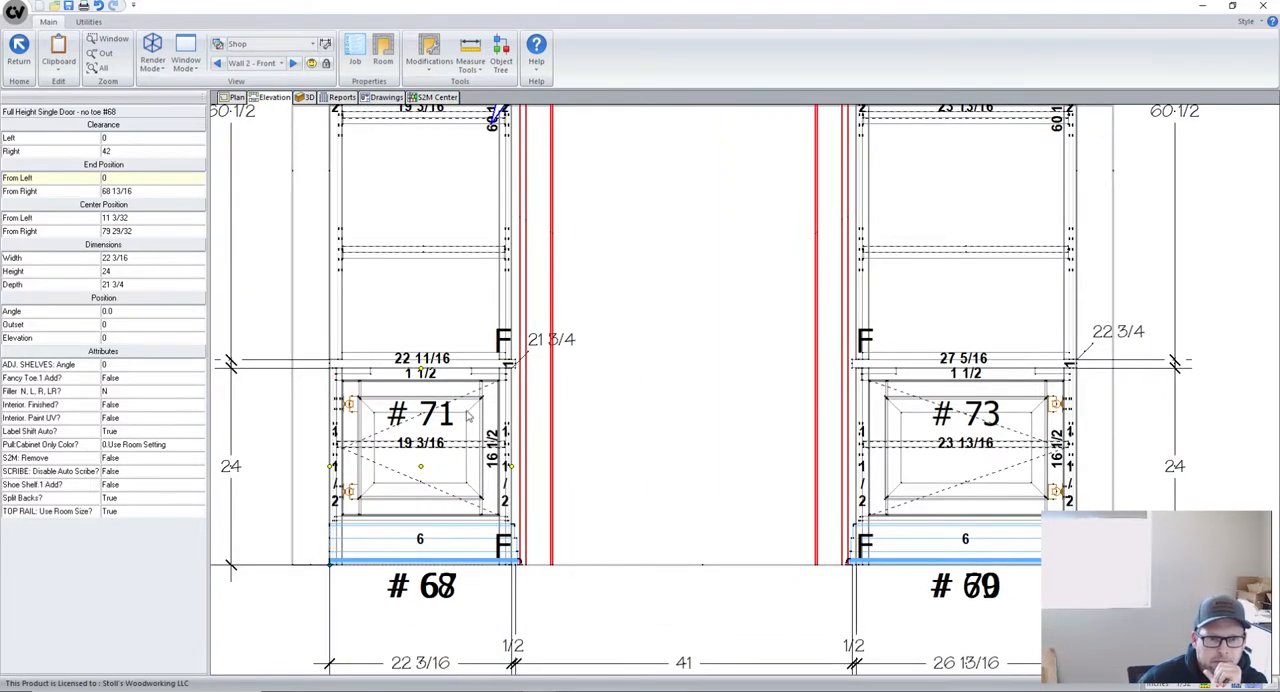
# - Set the width of wood top #67 to 23 3/16
pyautogui.click(467, 368)
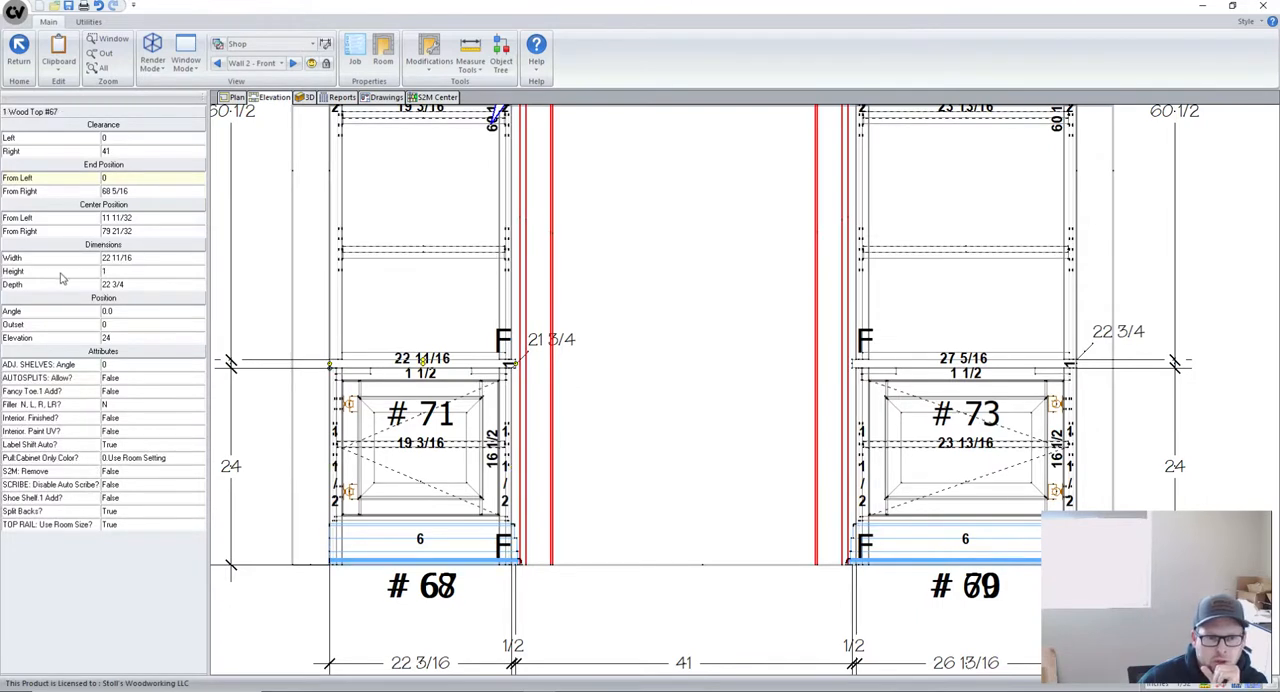
pyautogui.click(146, 258)
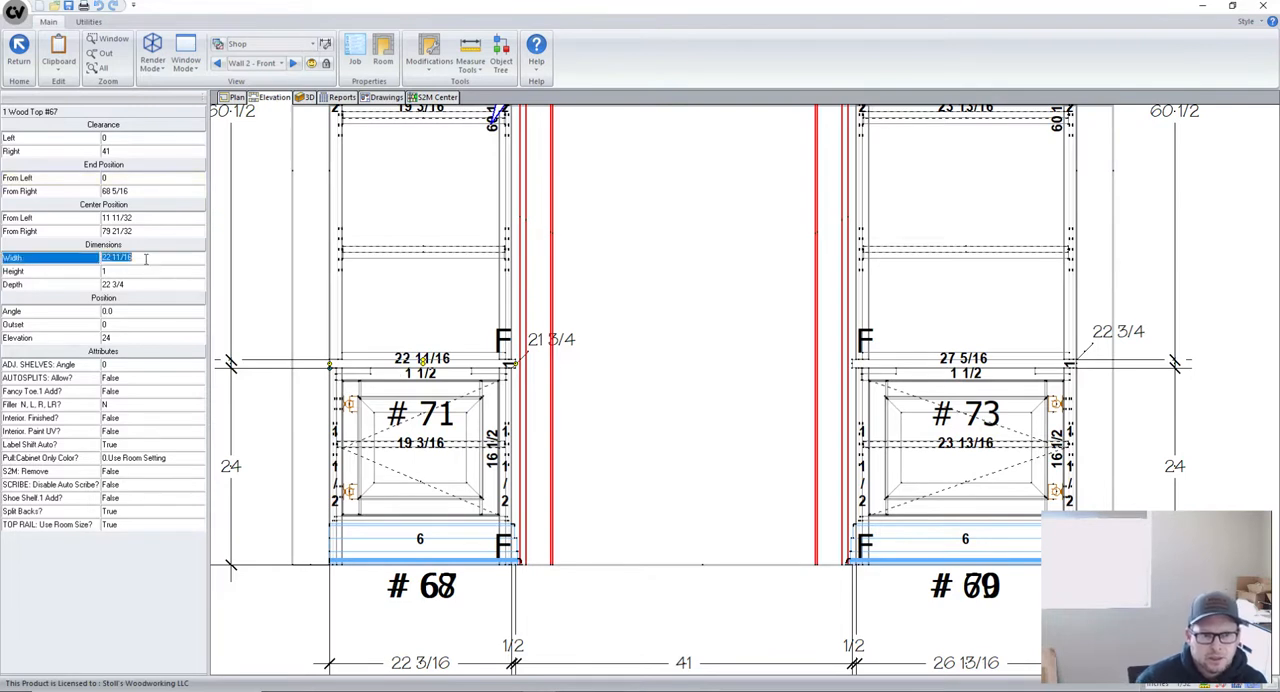
pyautogui.write('23')
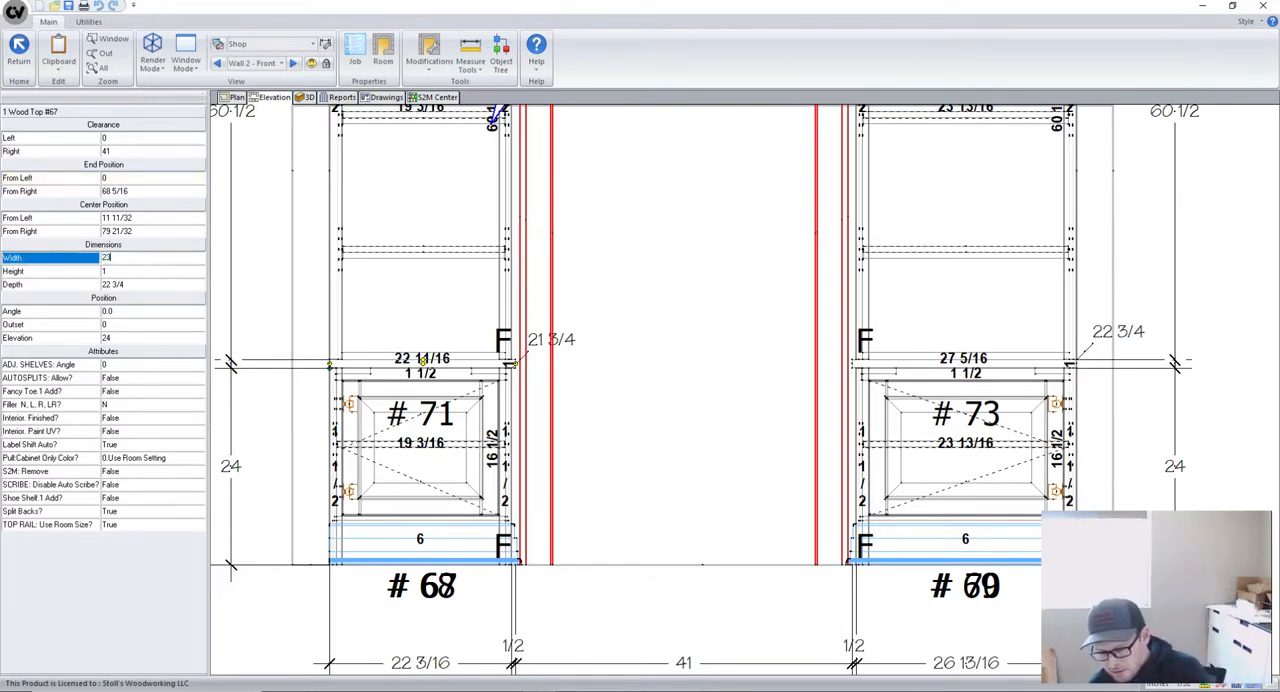
pyautogui.write(' 3/16')
pyautogui.press('Return')
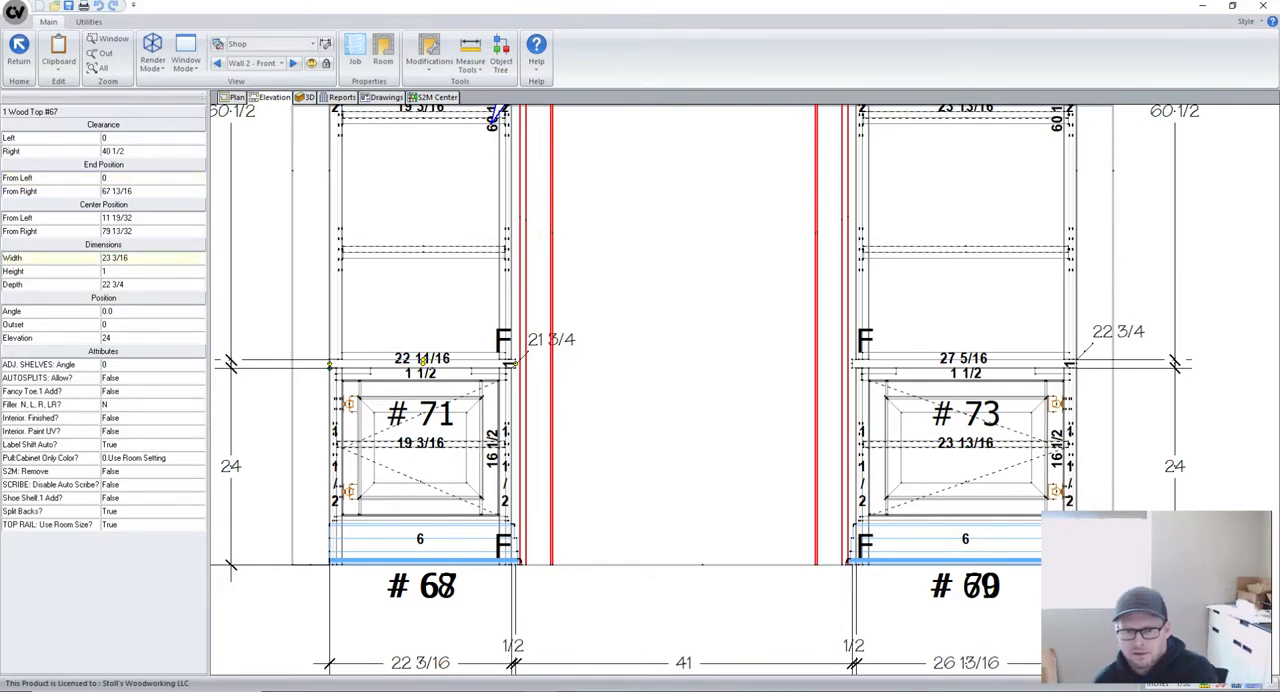
# - Examine the lower dimensions around wood top #67 and compare its width and end positions with upper cabinet #71
pyautogui.scroll(-2, 400, 251)
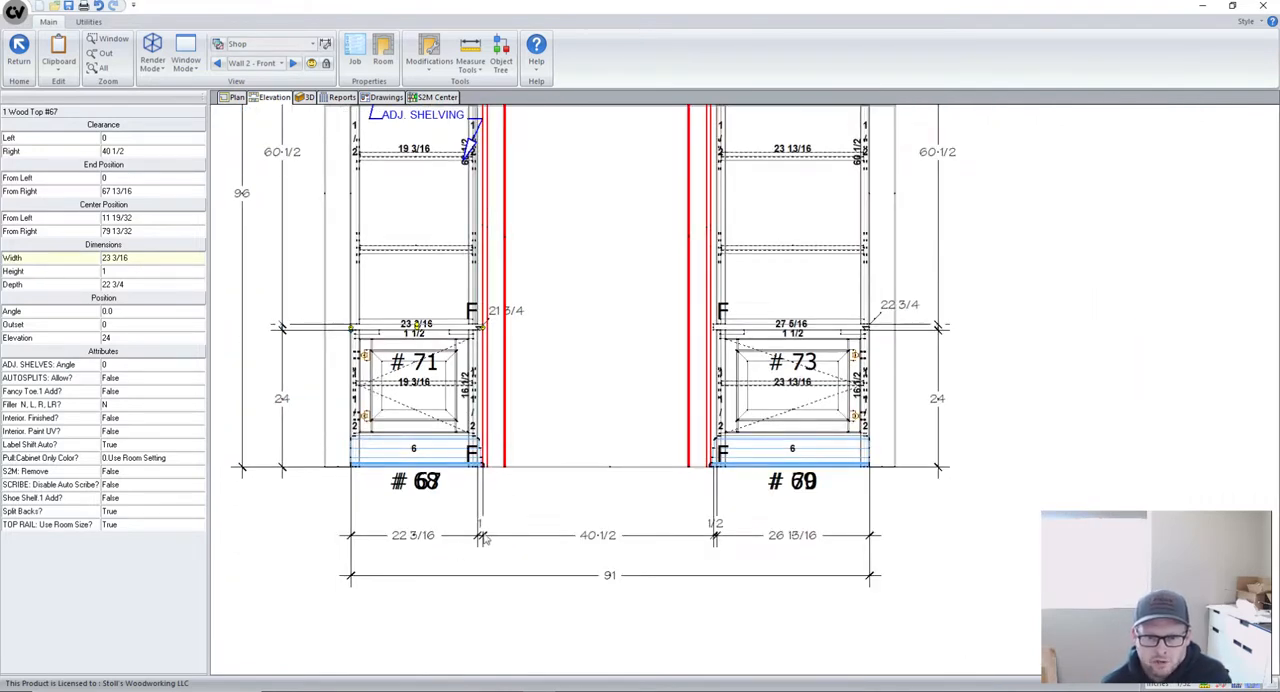
pyautogui.scroll(1, 366, 354)
pyautogui.scroll(-1, 385, 460)
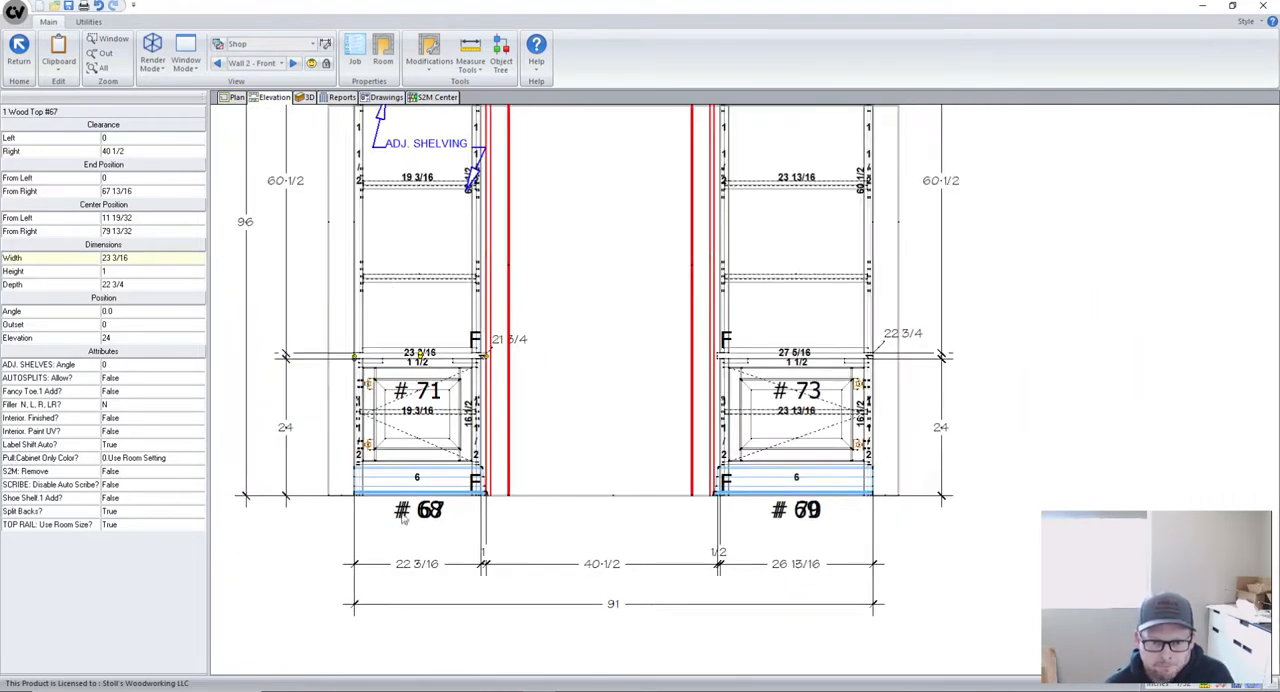
pyautogui.scroll(1, 405, 520)
pyautogui.scroll(-1, 406, 533)
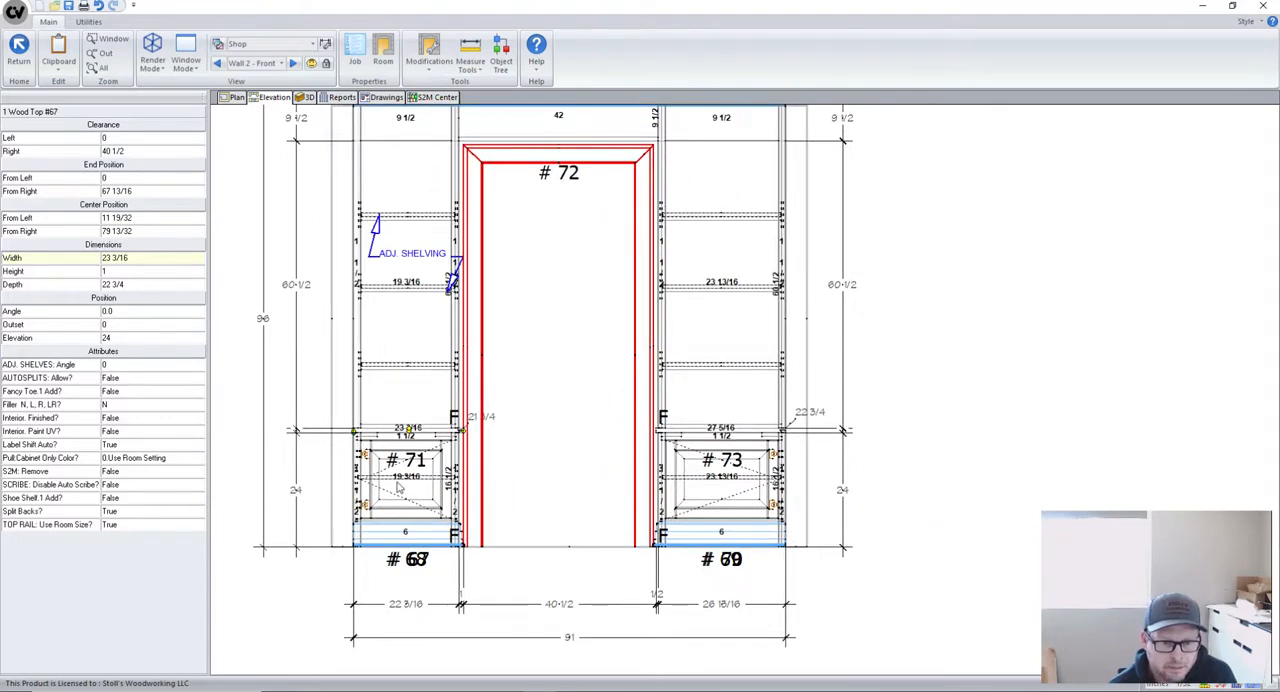
pyautogui.click(405, 460)
pyautogui.click(408, 377)
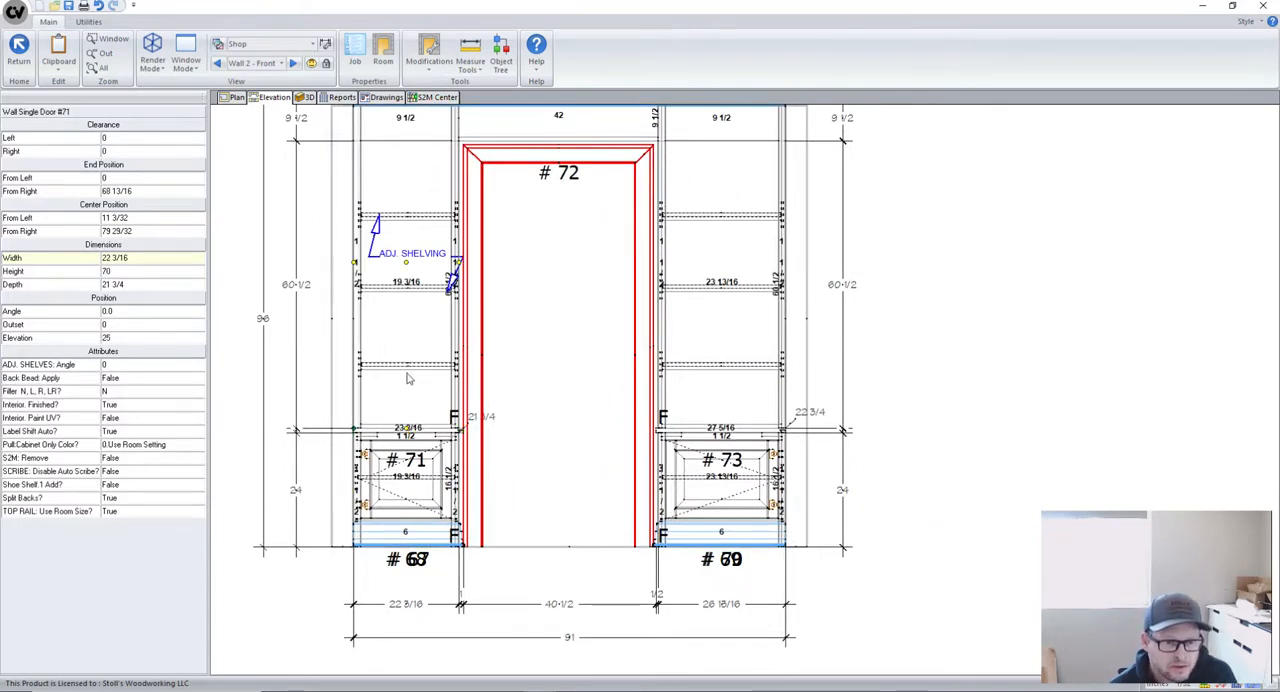
pyautogui.scroll(1, 410, 418)
pyautogui.click(378, 432)
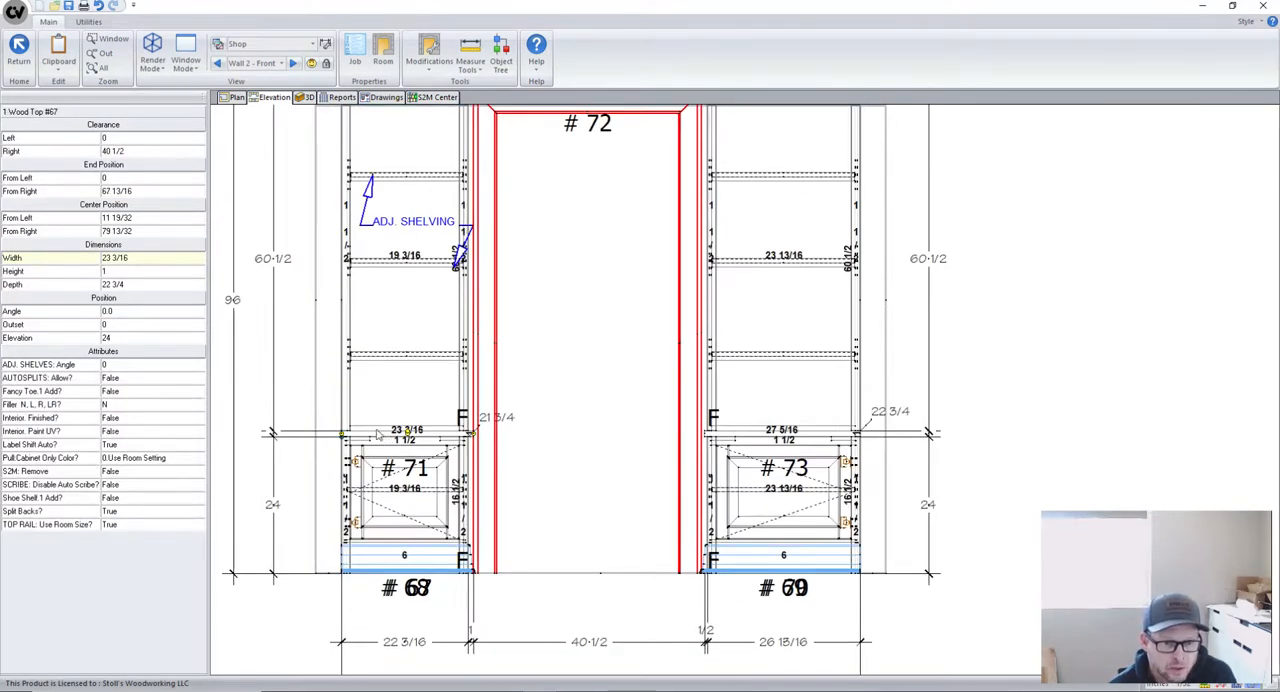
pyautogui.scroll(-2, 378, 435)
pyautogui.scroll(2, 724, 450)
pyautogui.scroll(-2, 481, 395)
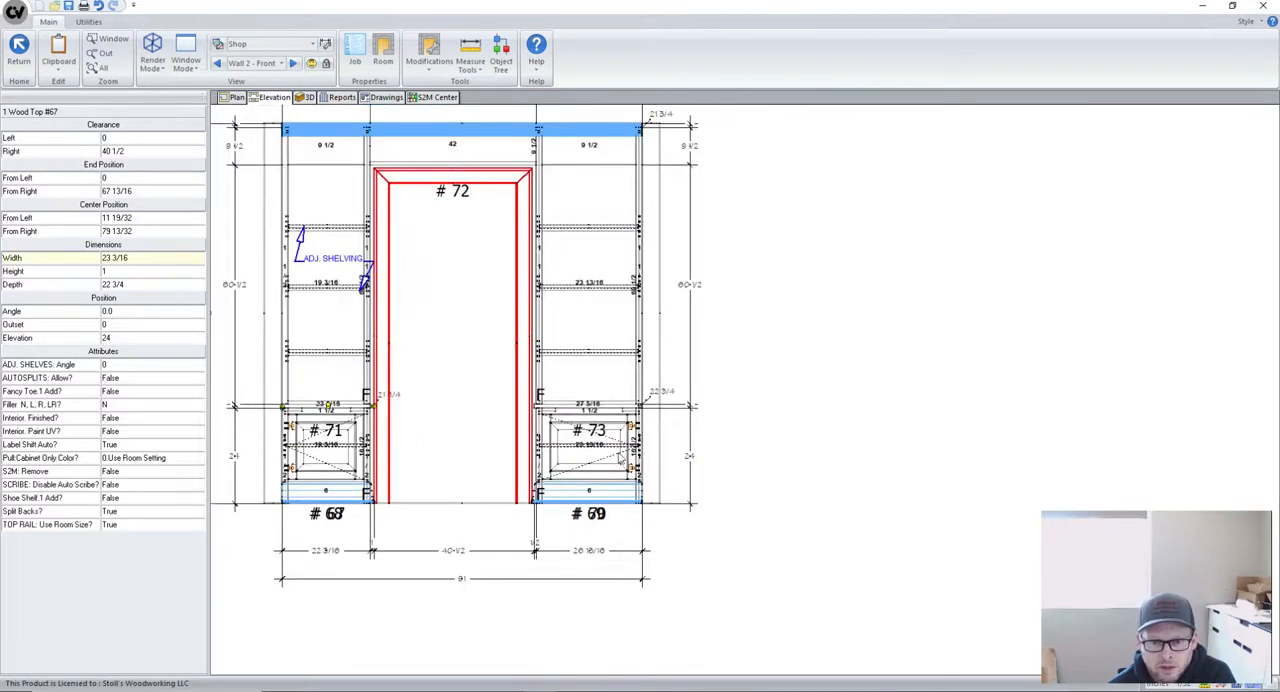
# - Check the widths of base cabinet #70 and upper cabinet #73, and set the width of wood top #69 to 27 13/16
pyautogui.click(588, 459)
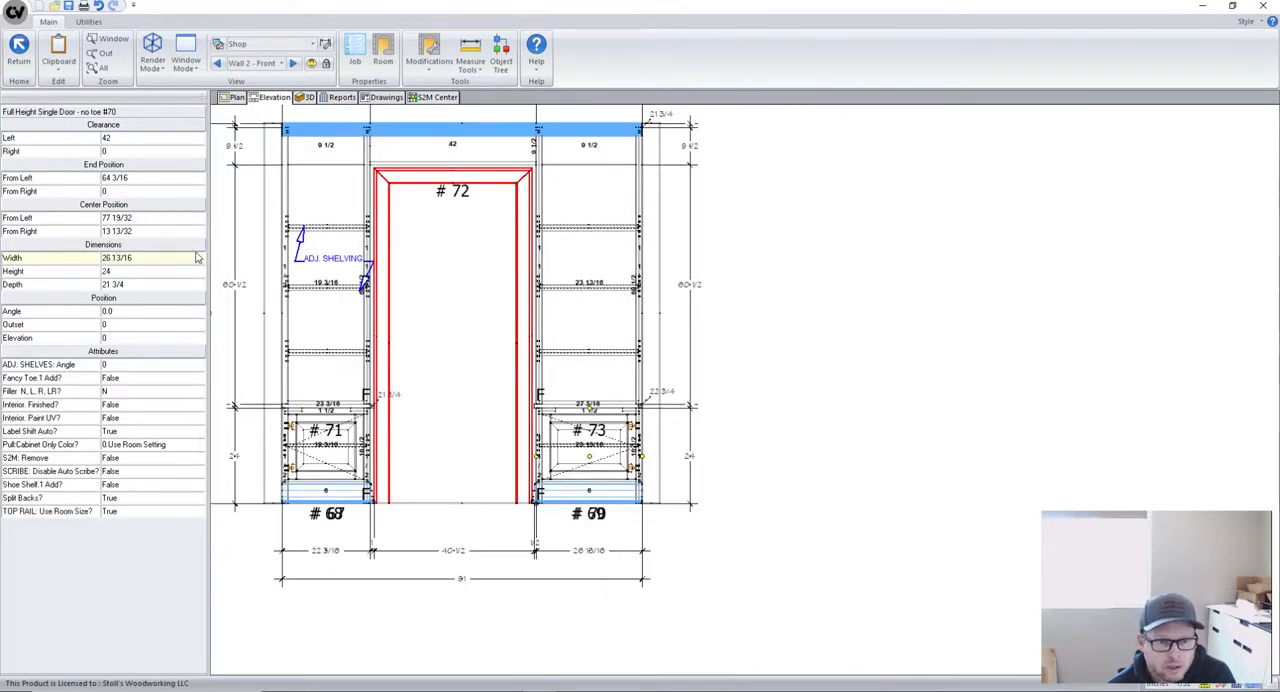
pyautogui.click(620, 332)
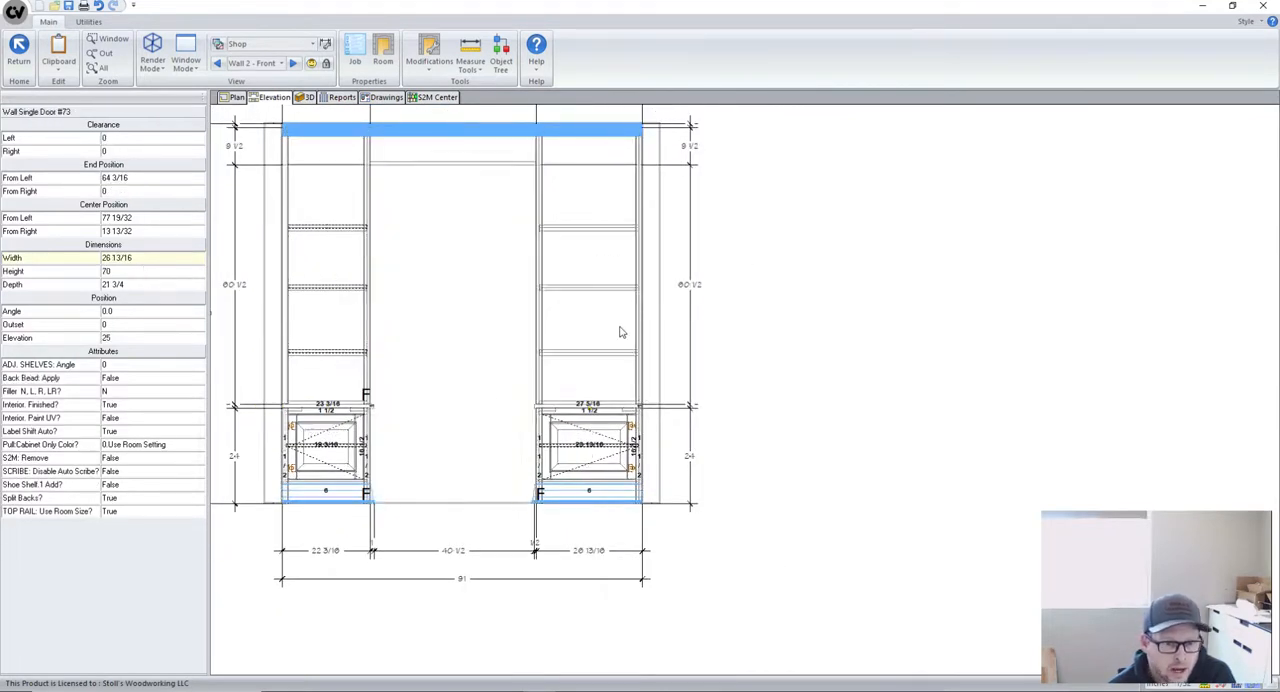
pyautogui.scroll(3, 580, 405)
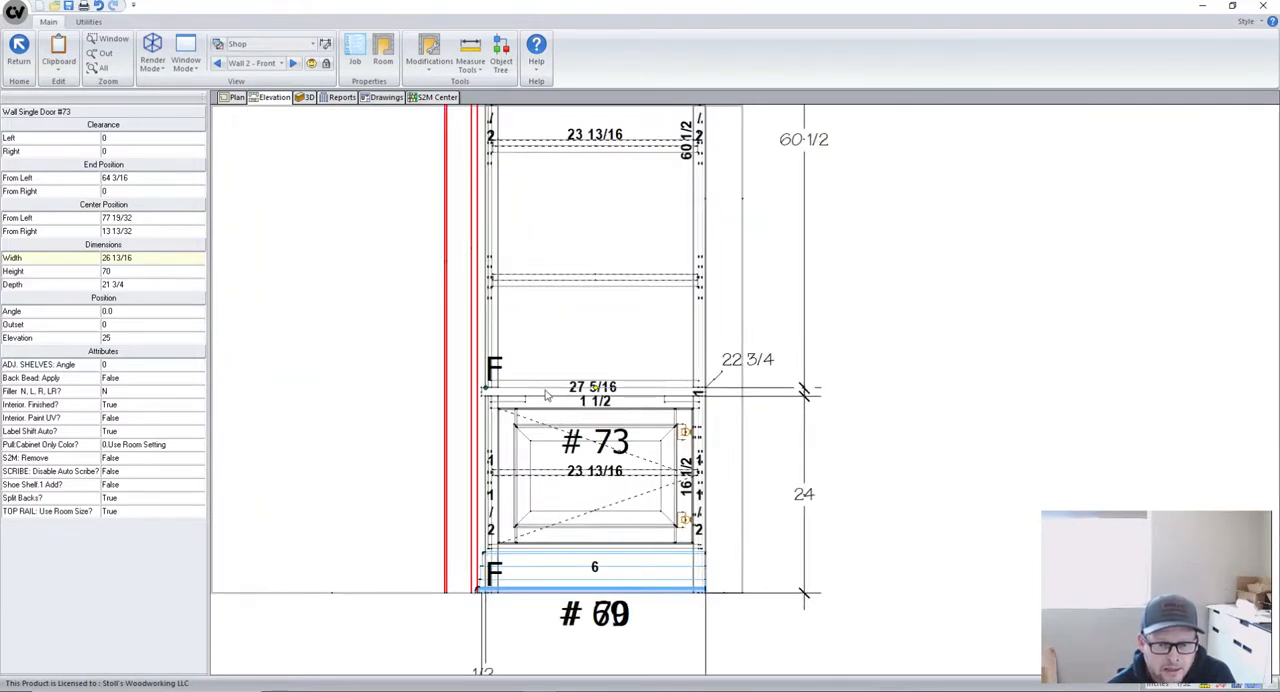
pyautogui.click(546, 397)
pyautogui.click(131, 256)
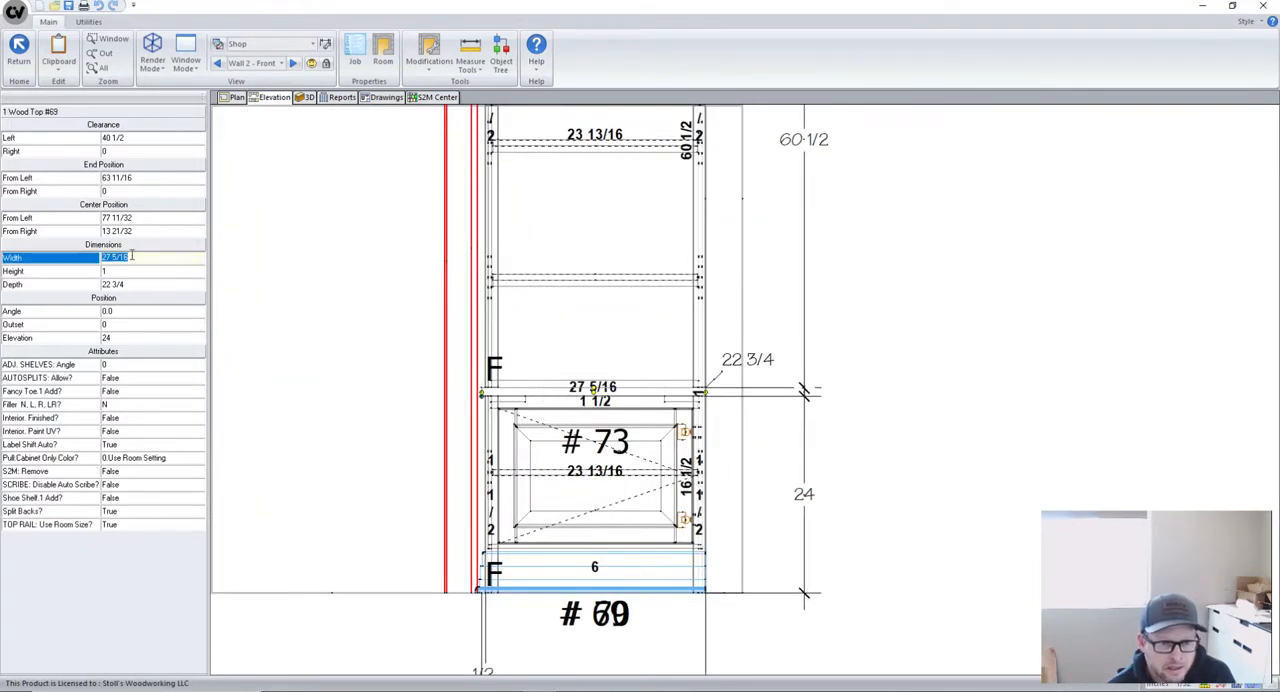
pyautogui.write('27')
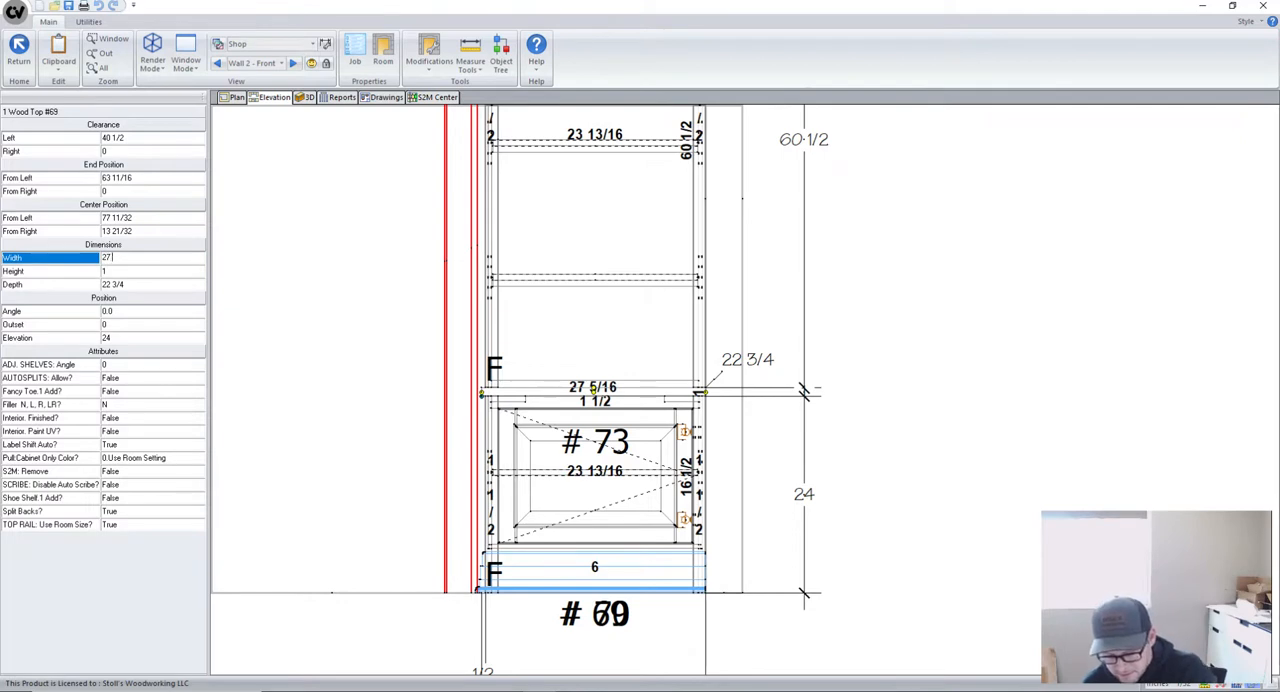
pyautogui.write(' 13/16')
pyautogui.press('Return')
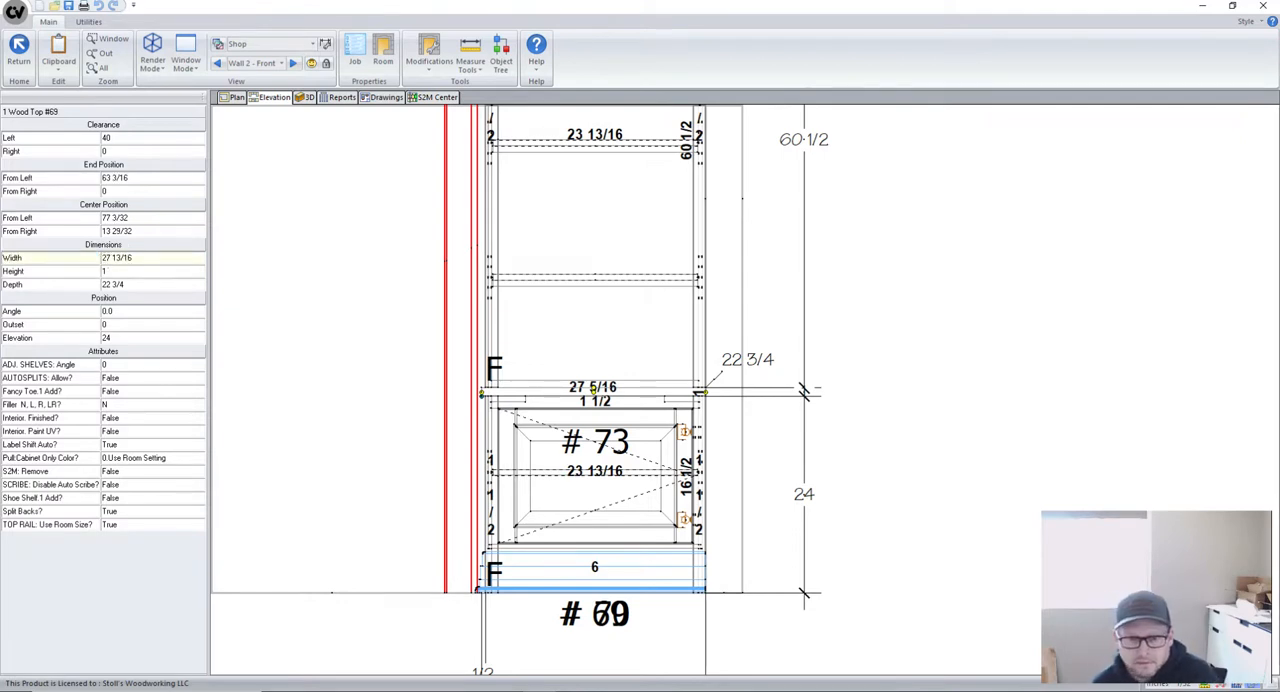
# - Examine the upper and lower dimension strings across the Wall 2 elevation, including the overhangs of both wood tops
pyautogui.scroll(-2, 592, 548)
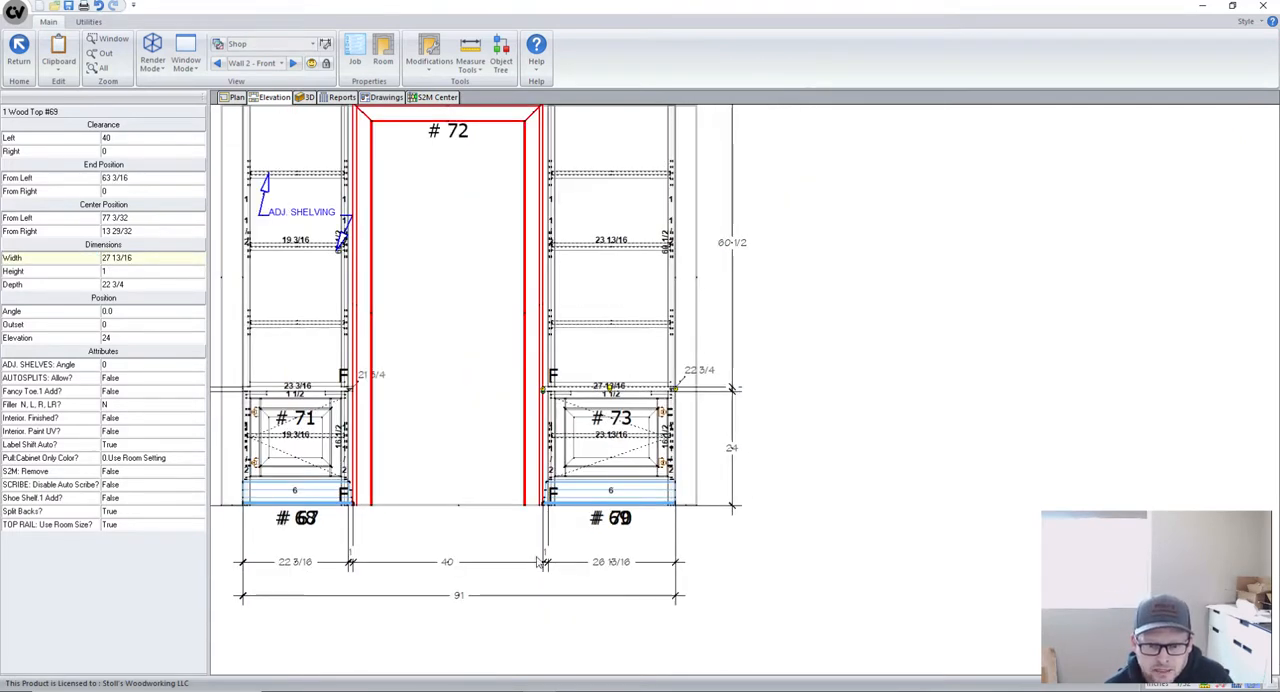
pyautogui.scroll(-2, 907, 538)
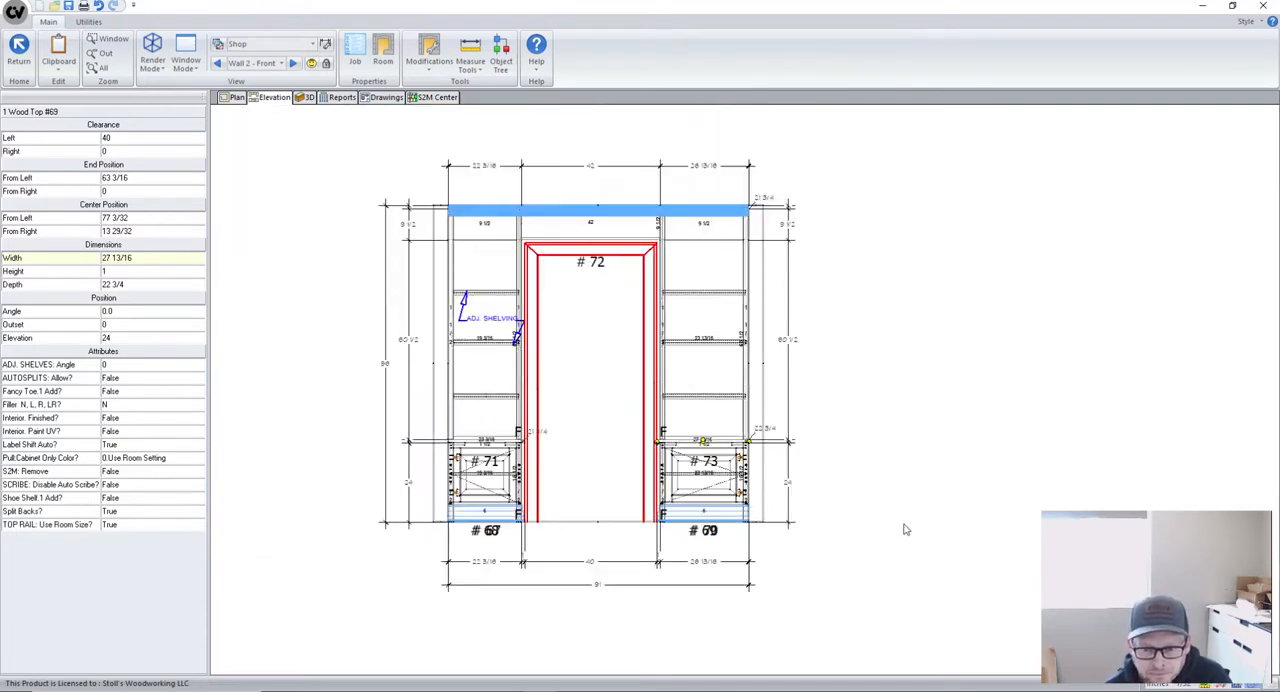
pyautogui.scroll(1, 595, 458)
pyautogui.scroll(-1, 770, 512)
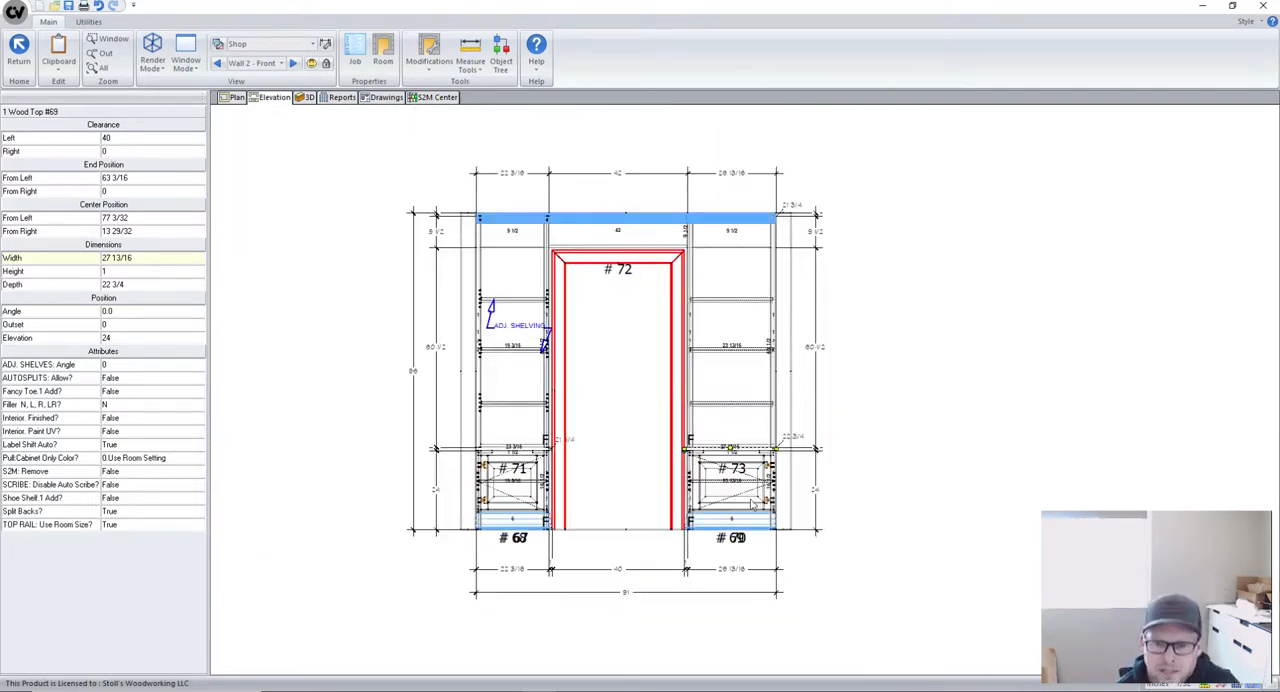
pyautogui.scroll(2, 706, 510)
pyautogui.scroll(-2, 706, 510)
pyautogui.scroll(1, 762, 476)
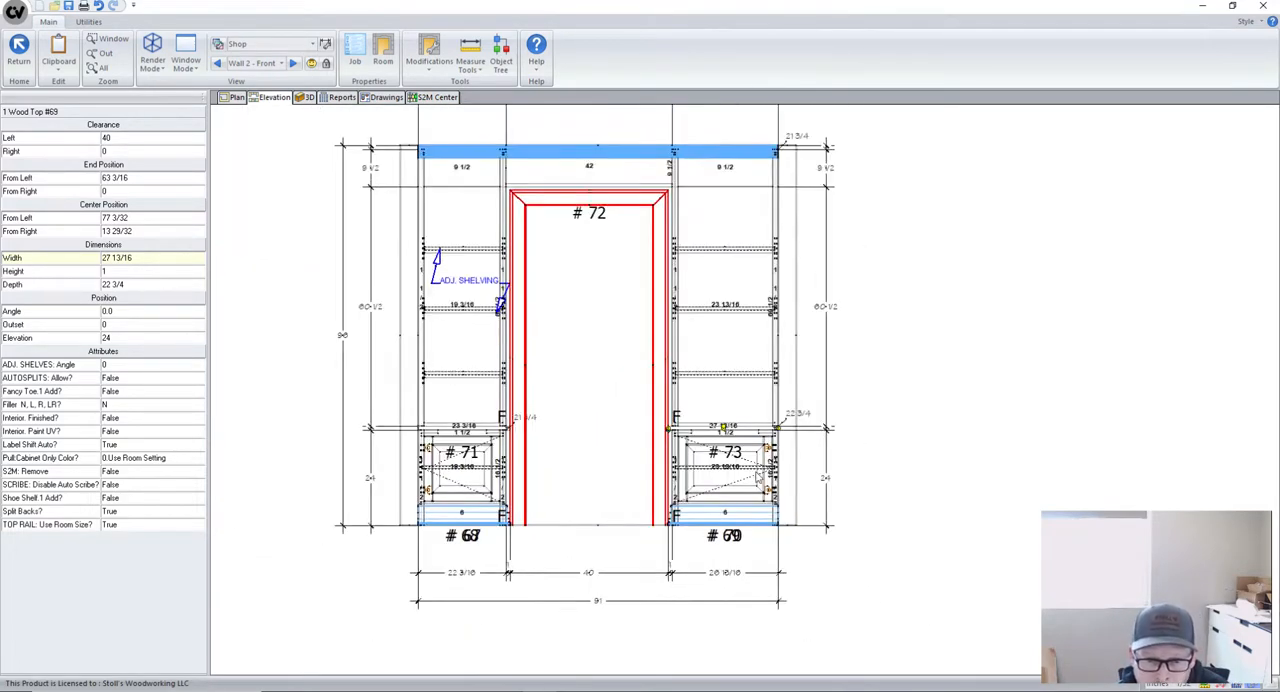
pyautogui.scroll(2, 449, 277)
pyautogui.scroll(-1, 449, 332)
pyautogui.scroll(-1, 950, 472)
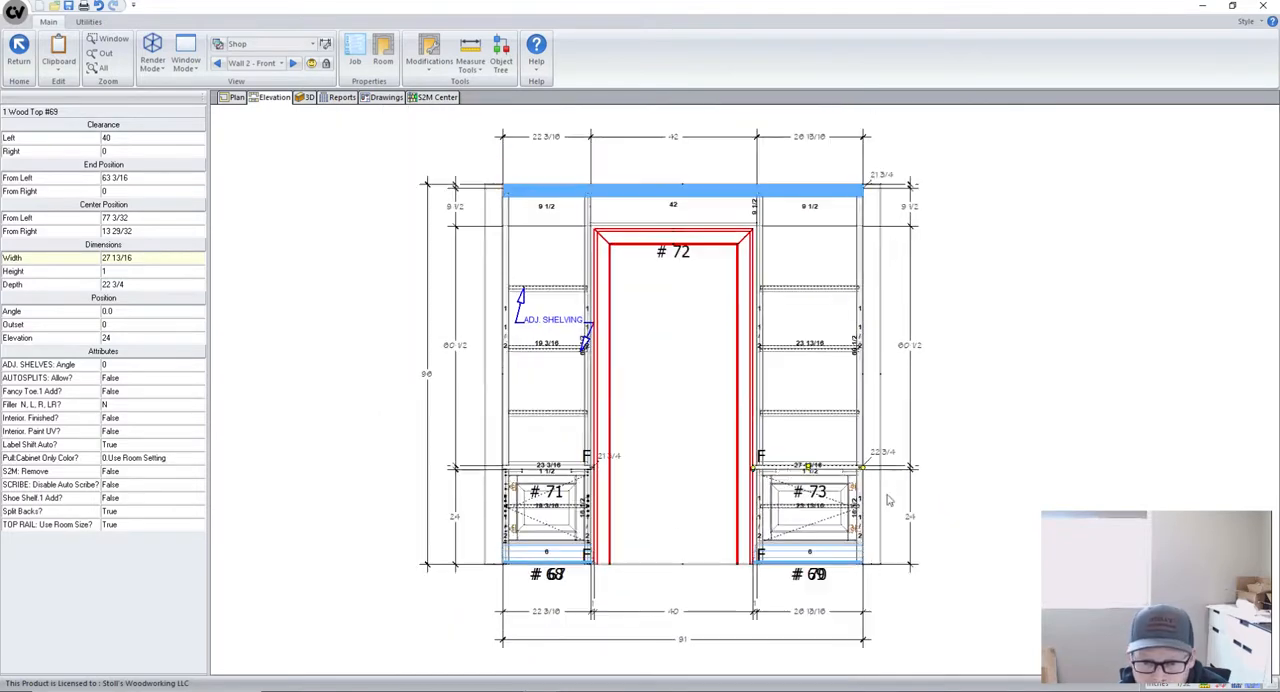
# - Set the left stile's width adjustment to 1/4 on upper cabinet #71 and return to the Wall 2 elevation
pyautogui.scroll(-1, 893, 473)
pyautogui.scroll(2, 737, 506)
pyautogui.scroll(-1, 590, 320)
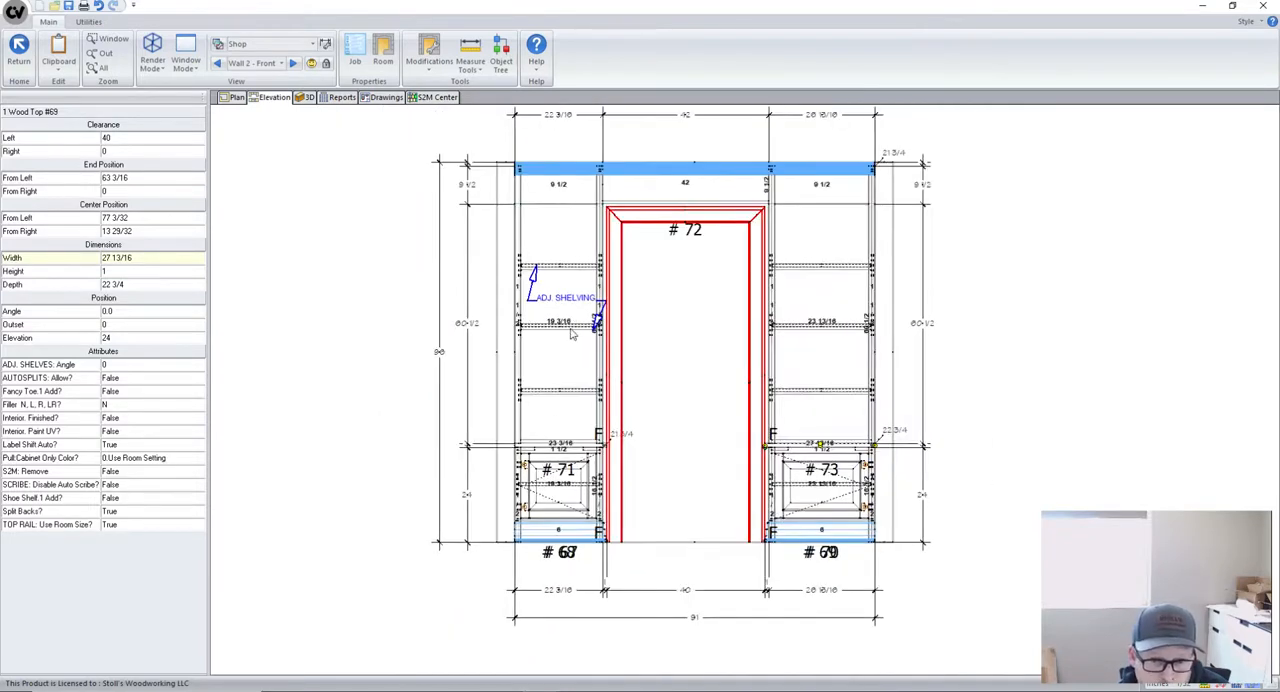
pyautogui.doubleClick(576, 318)
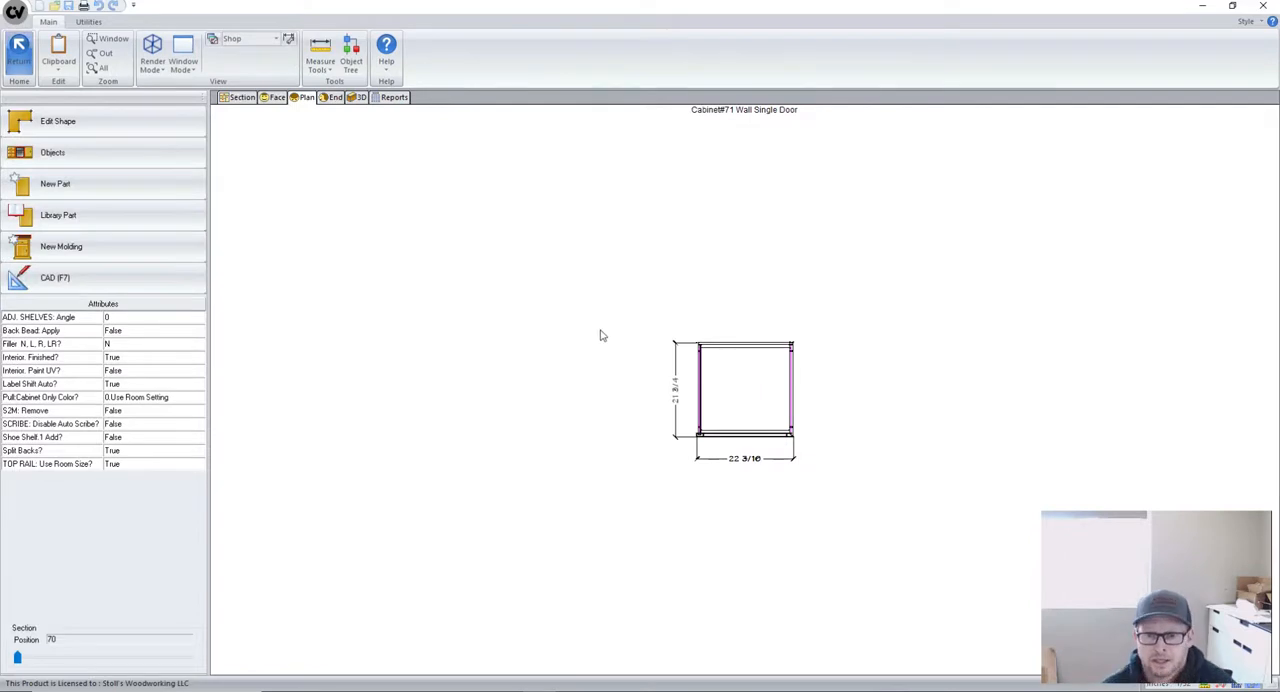
pyautogui.click(241, 97)
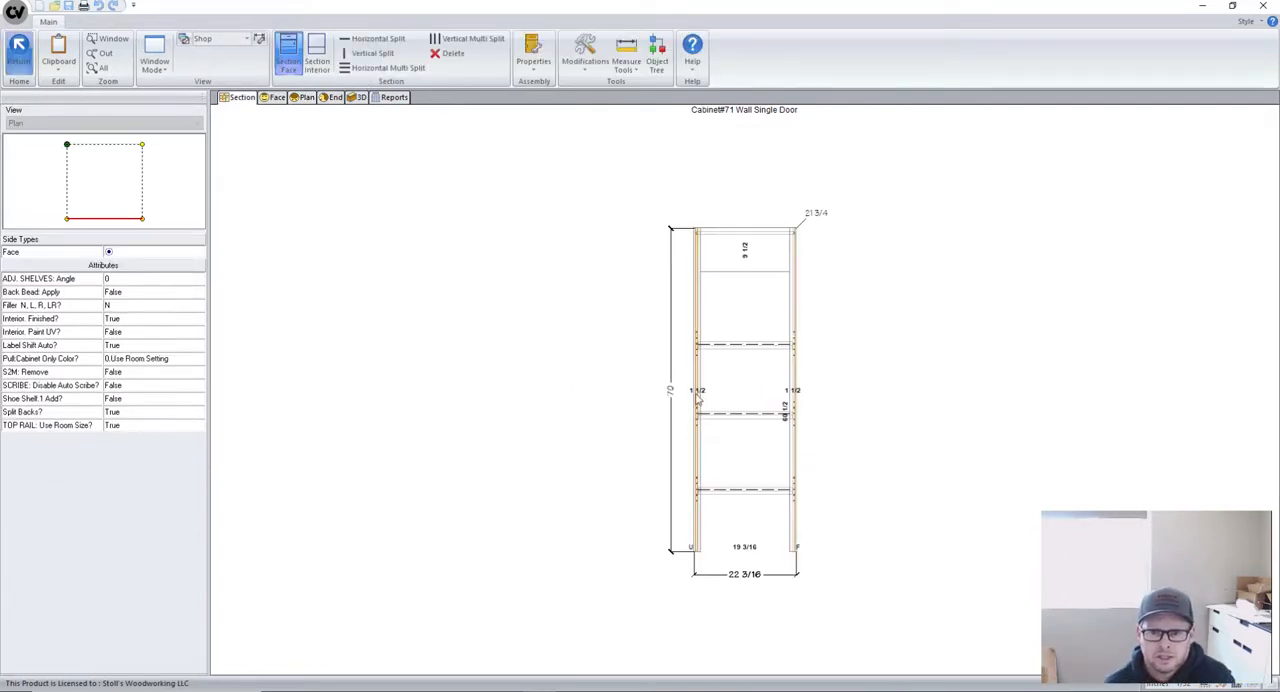
pyautogui.click(698, 398)
pyautogui.click(129, 190)
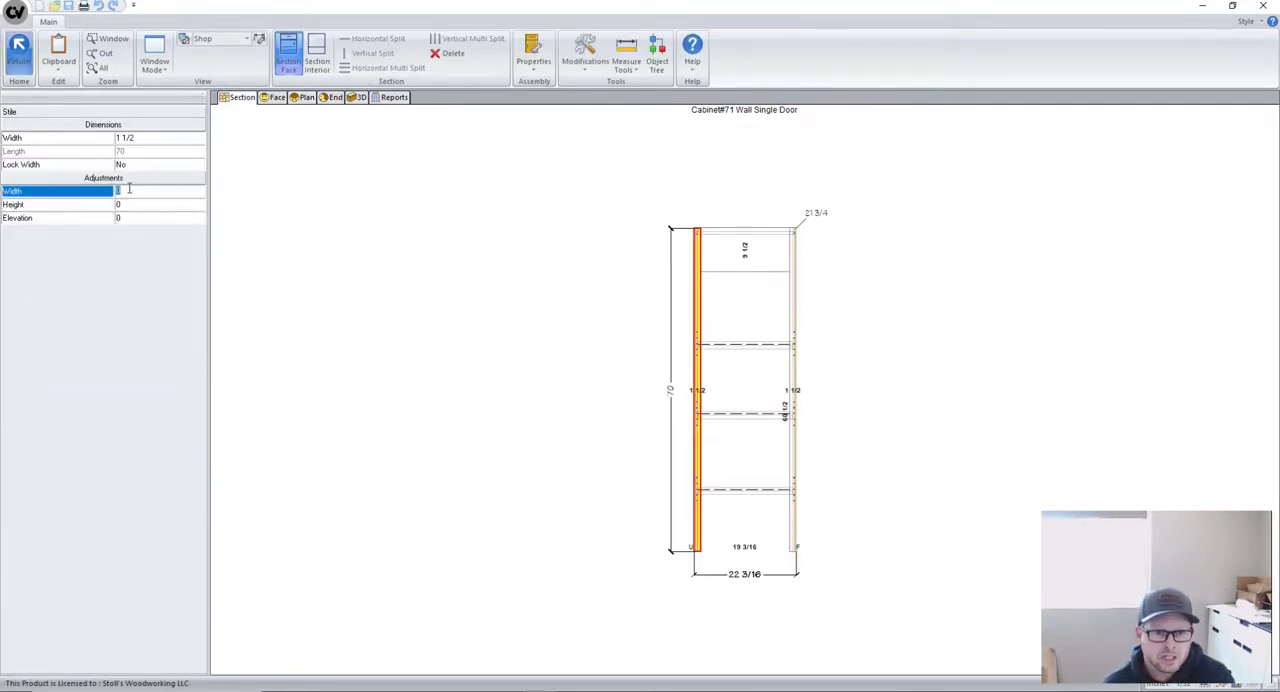
pyautogui.write('1/4')
pyautogui.press('Return')
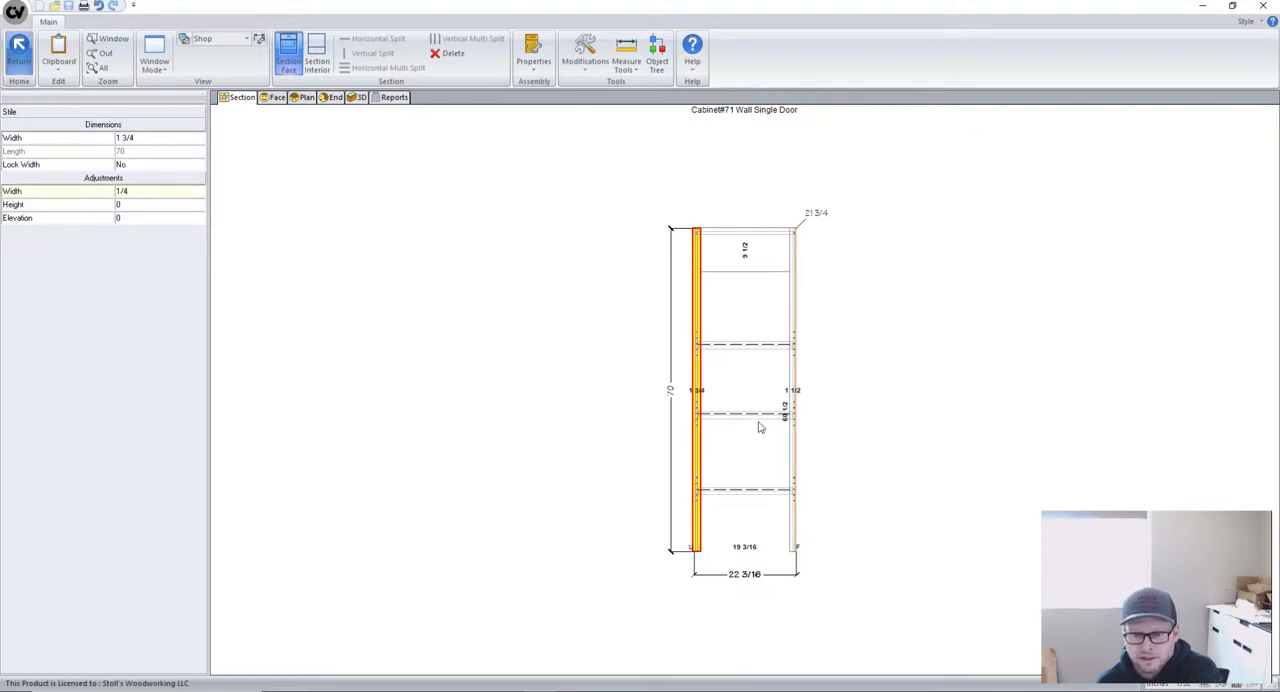
pyautogui.scroll(4, 710, 402)
pyautogui.scroll(-3, 680, 386)
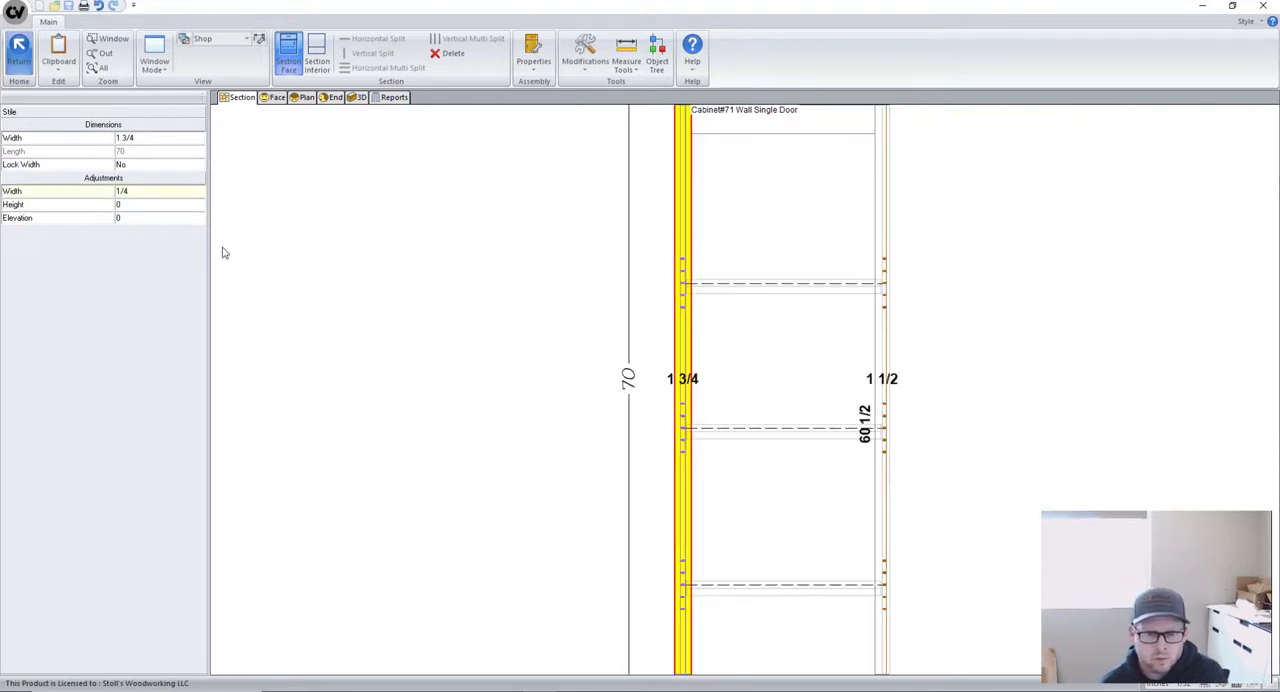
pyautogui.click(14, 62)
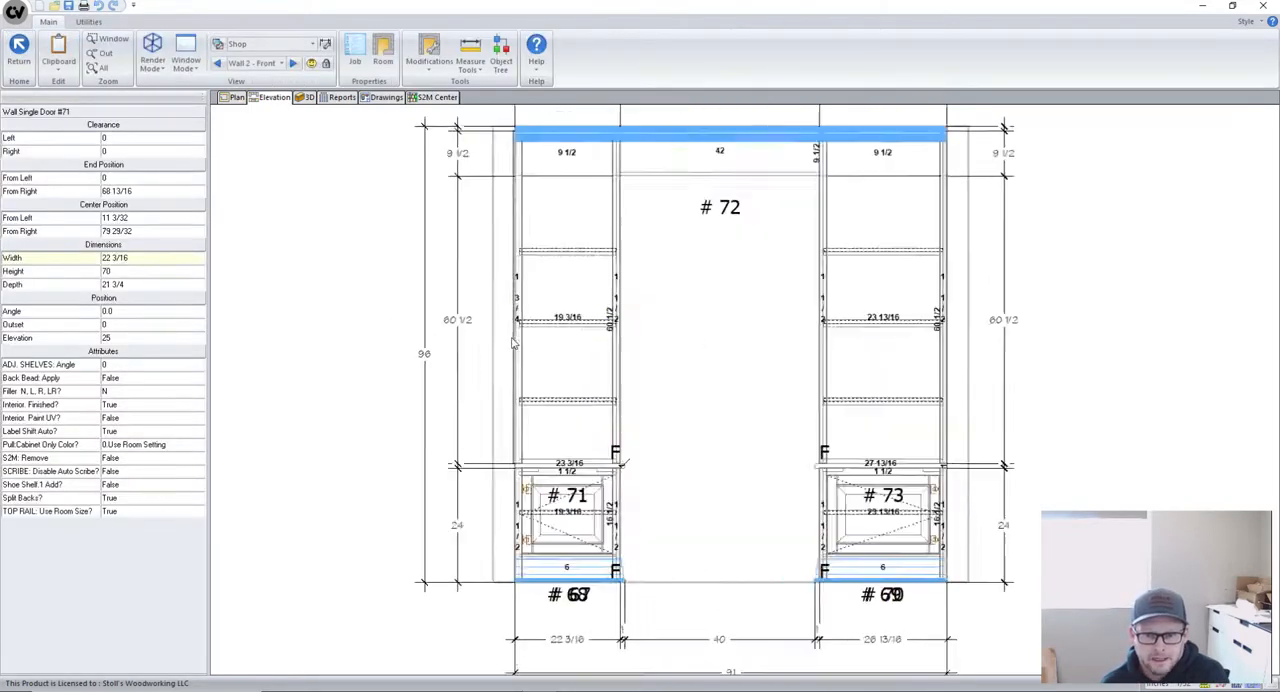
# - Give the left stile of base cabinet #68 a 1/4 width adjustment and return to the elevation
pyautogui.scroll(5, 512, 343)
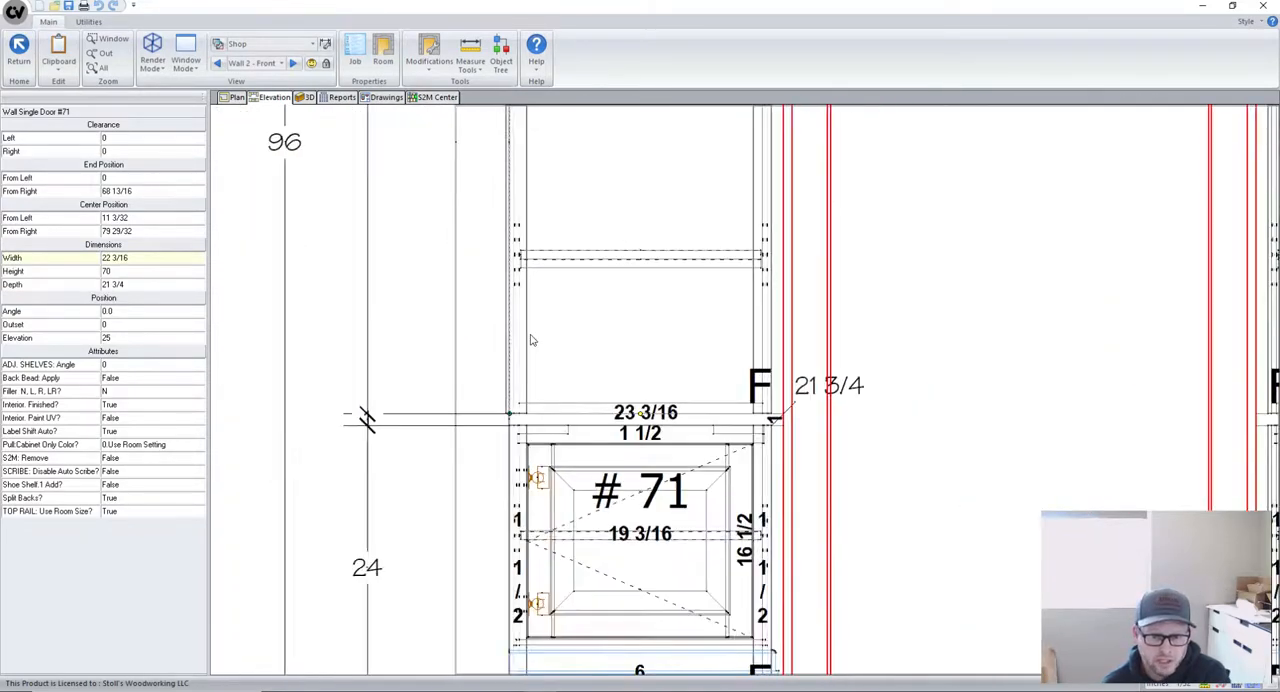
pyautogui.scroll(-3, 531, 340)
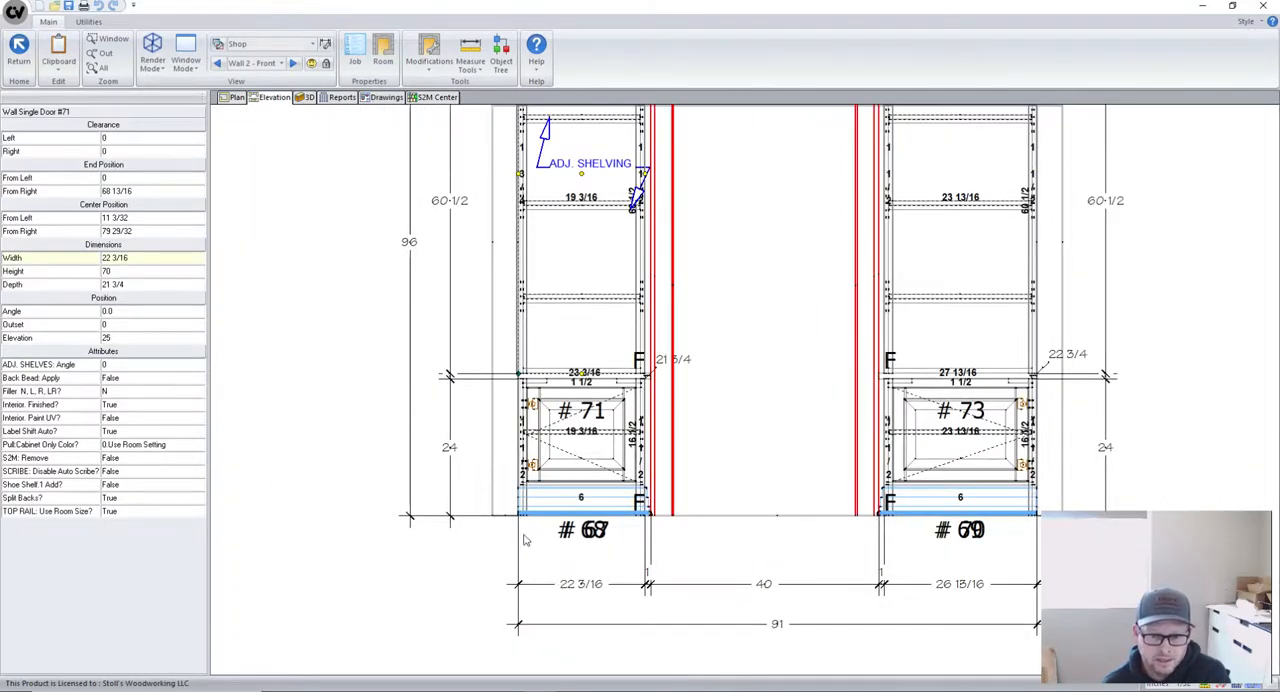
pyautogui.scroll(3, 519, 447)
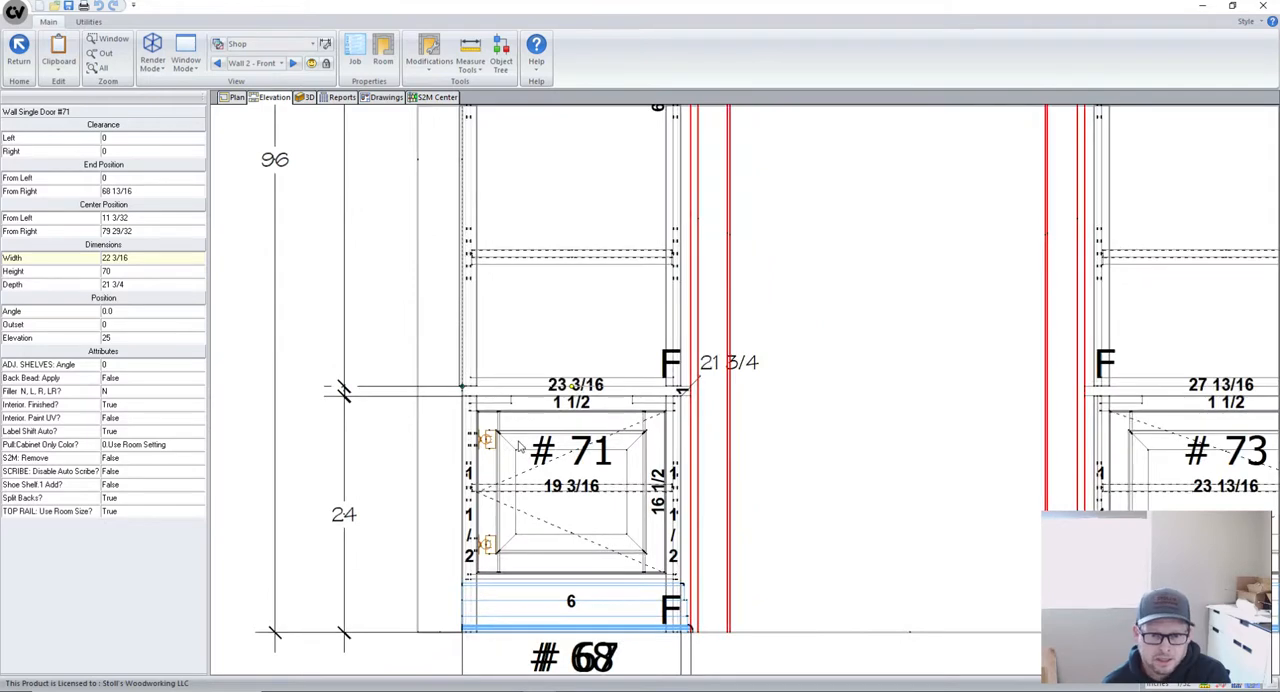
pyautogui.click(519, 447)
pyautogui.doubleClick(530, 433)
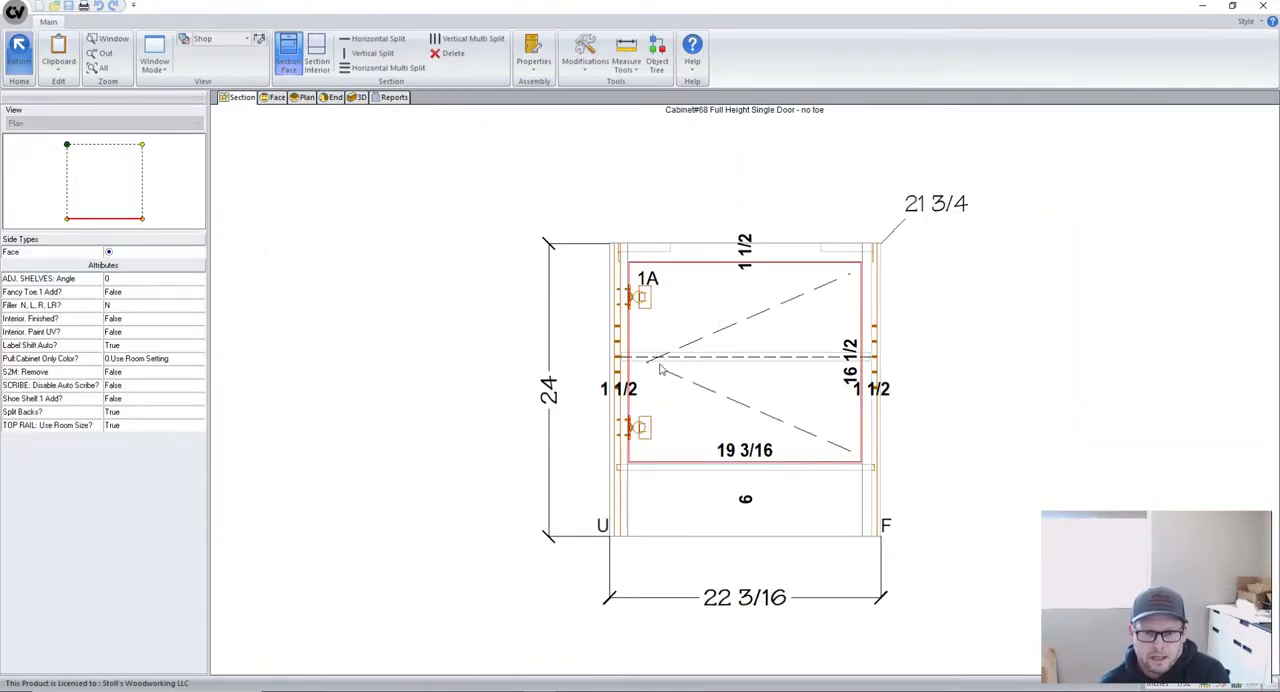
pyautogui.click(621, 367)
pyautogui.click(133, 191)
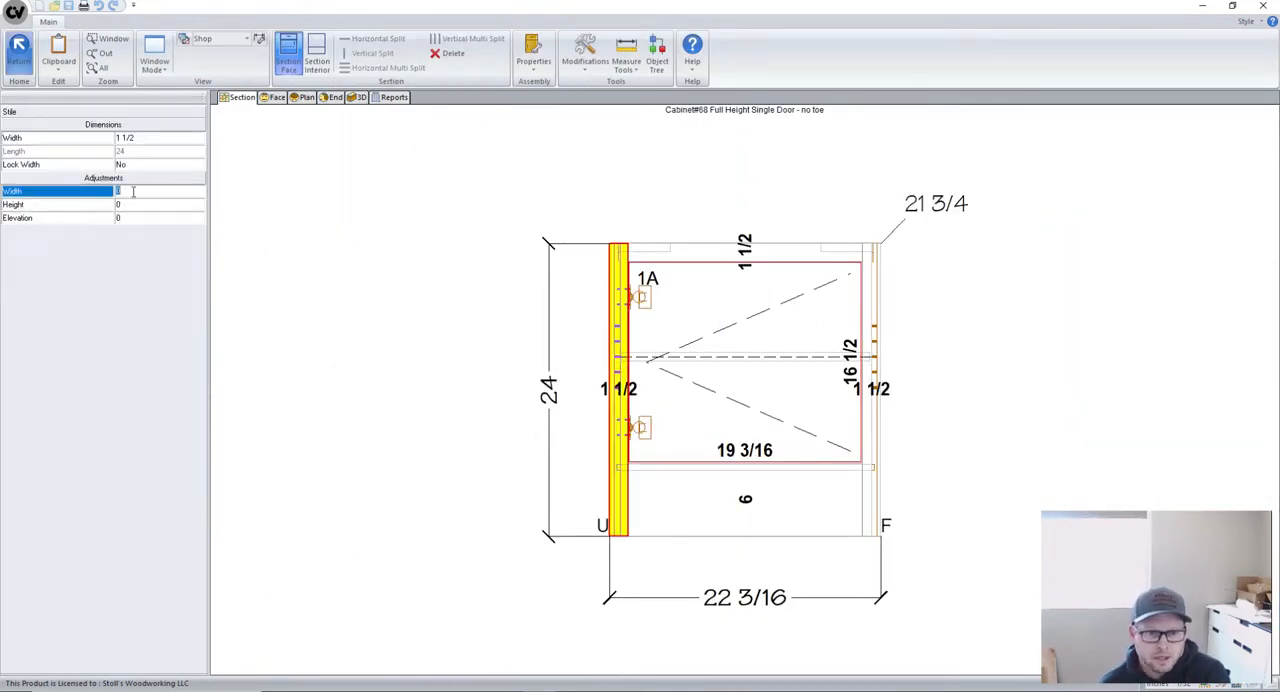
pyautogui.write('.25')
pyautogui.press('Return')
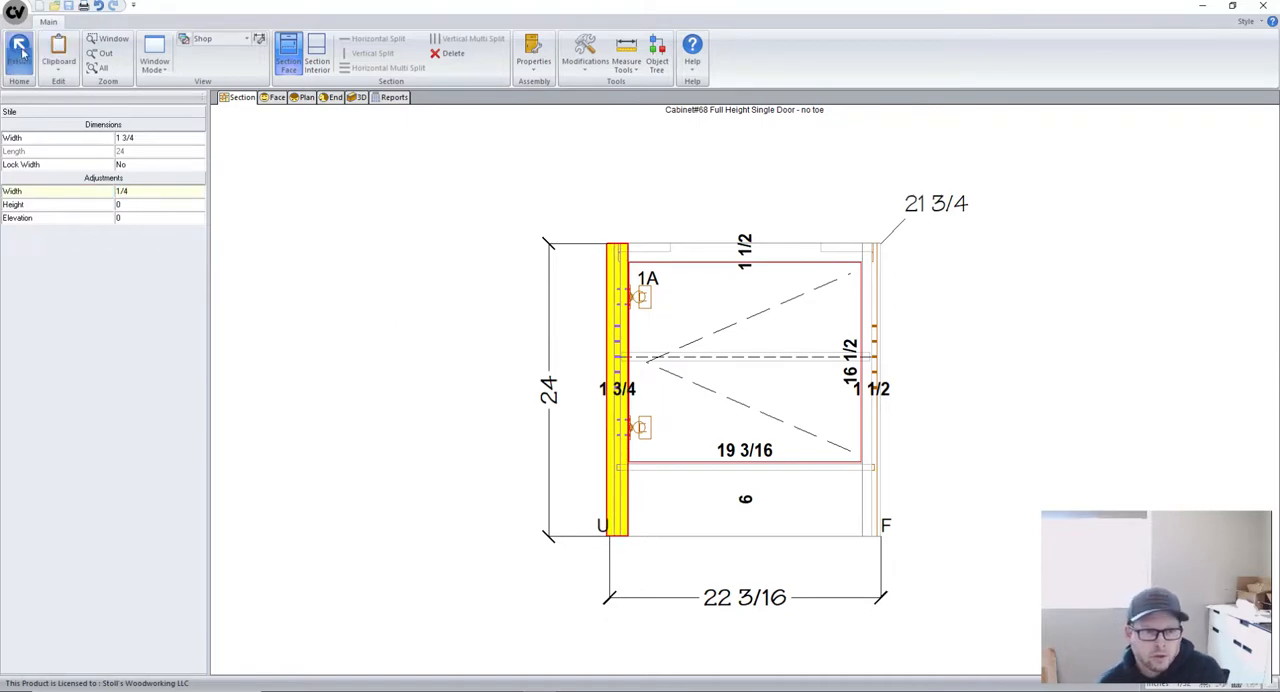
pyautogui.click(284, 245)
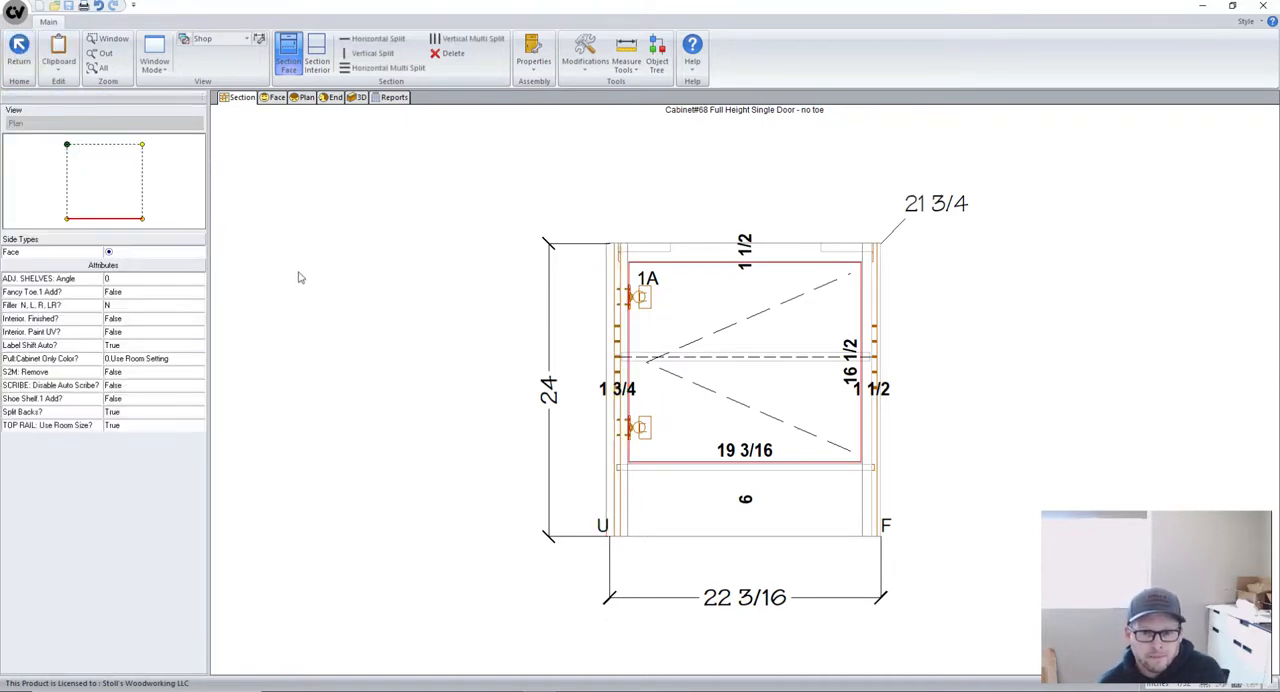
pyautogui.click(18, 50)
# - Apply a 1/4 width adjustment to the right stile of base cabinet #70 and return to the elevation
pyautogui.scroll(-3, 345, 391)
pyautogui.scroll(2, 720, 416)
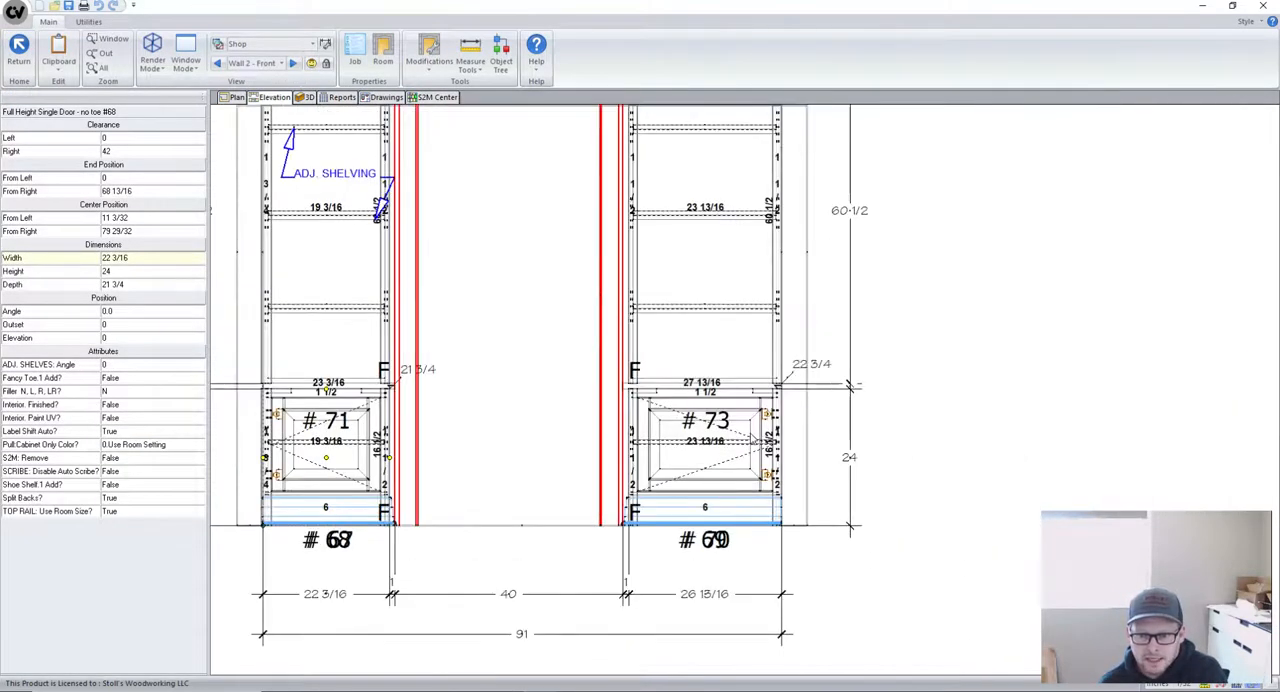
pyautogui.click(755, 437)
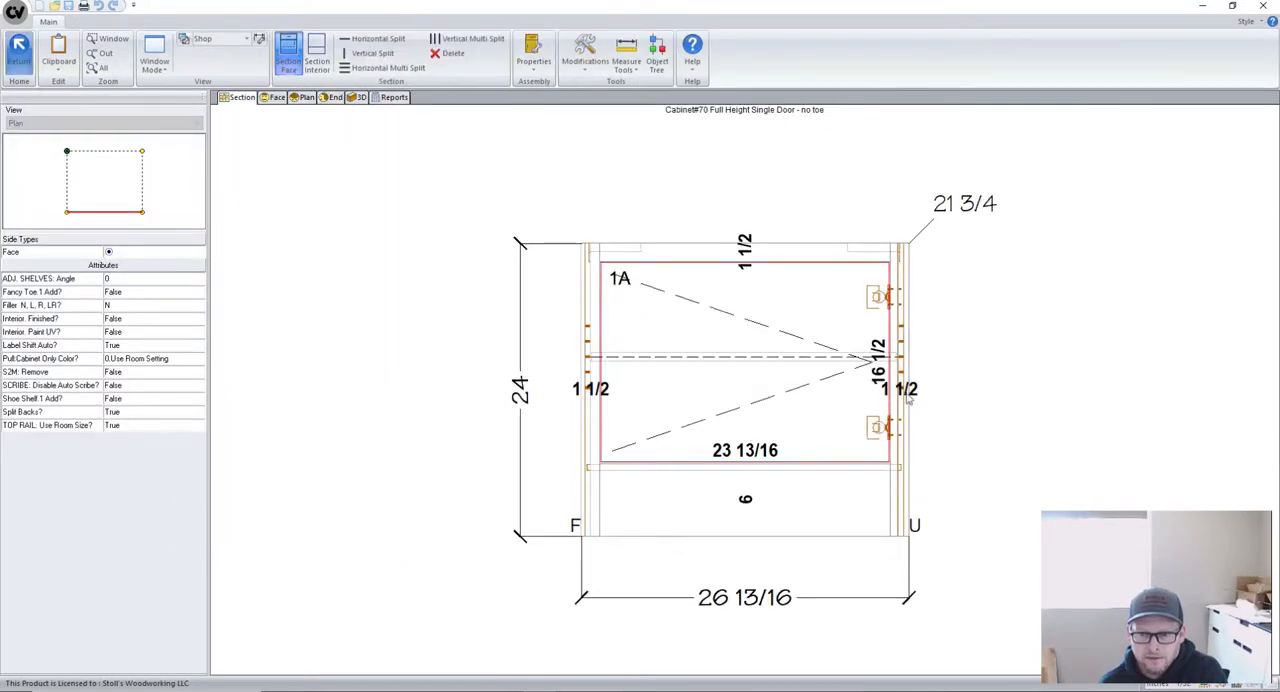
pyautogui.click(900, 396)
pyautogui.click(129, 190)
pyautogui.write('1')
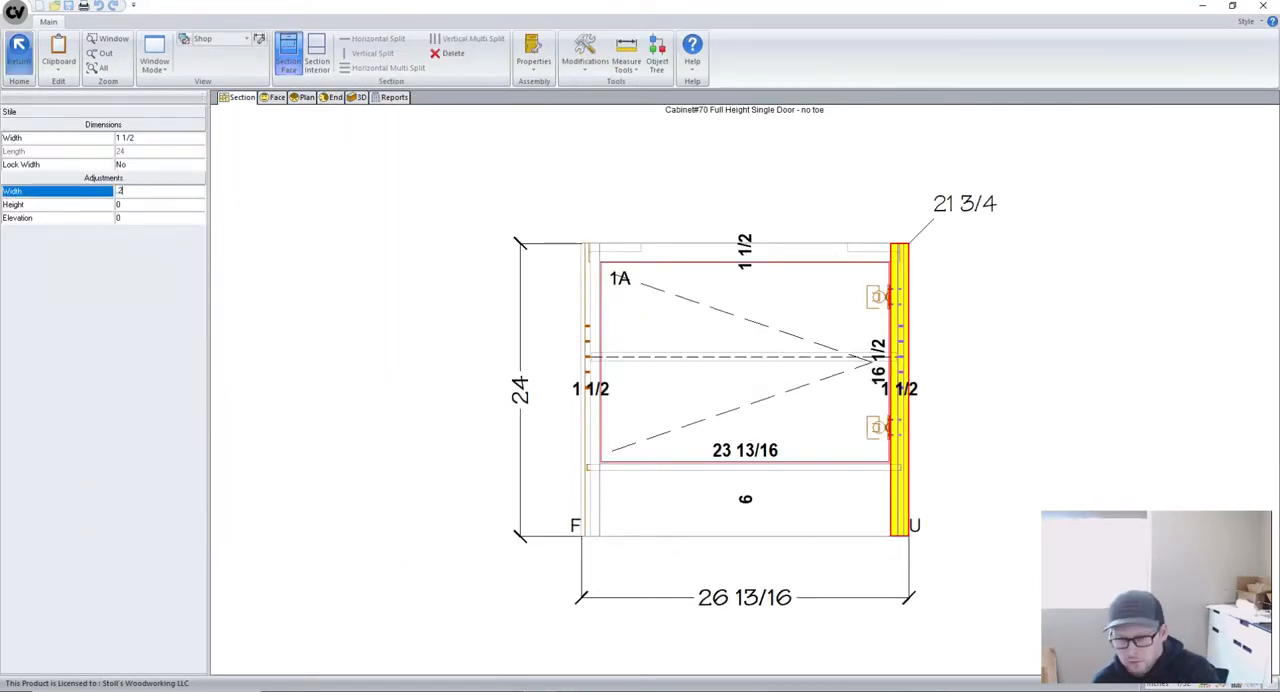
pyautogui.write('/4')
pyautogui.press('Return')
pyautogui.click(21, 64)
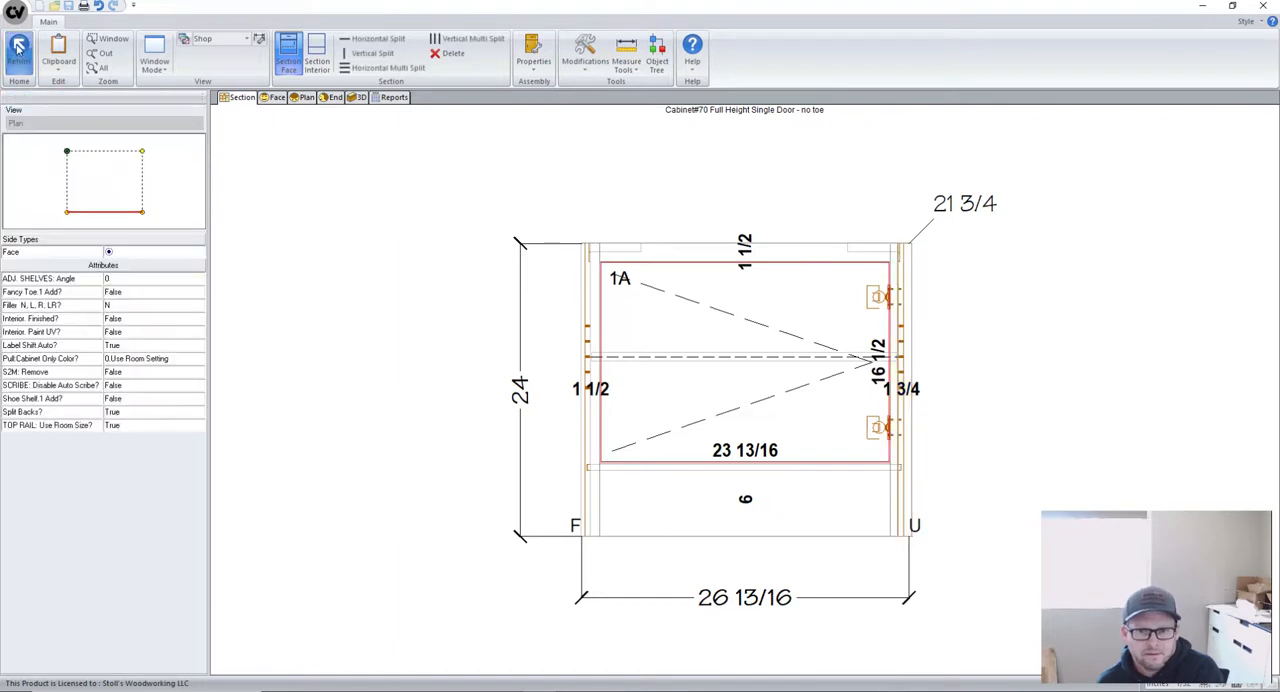
# - Set the right stile's width adjustment to 1/4 on upper cabinet #73 and return to the elevation
pyautogui.doubleClick(748, 254)
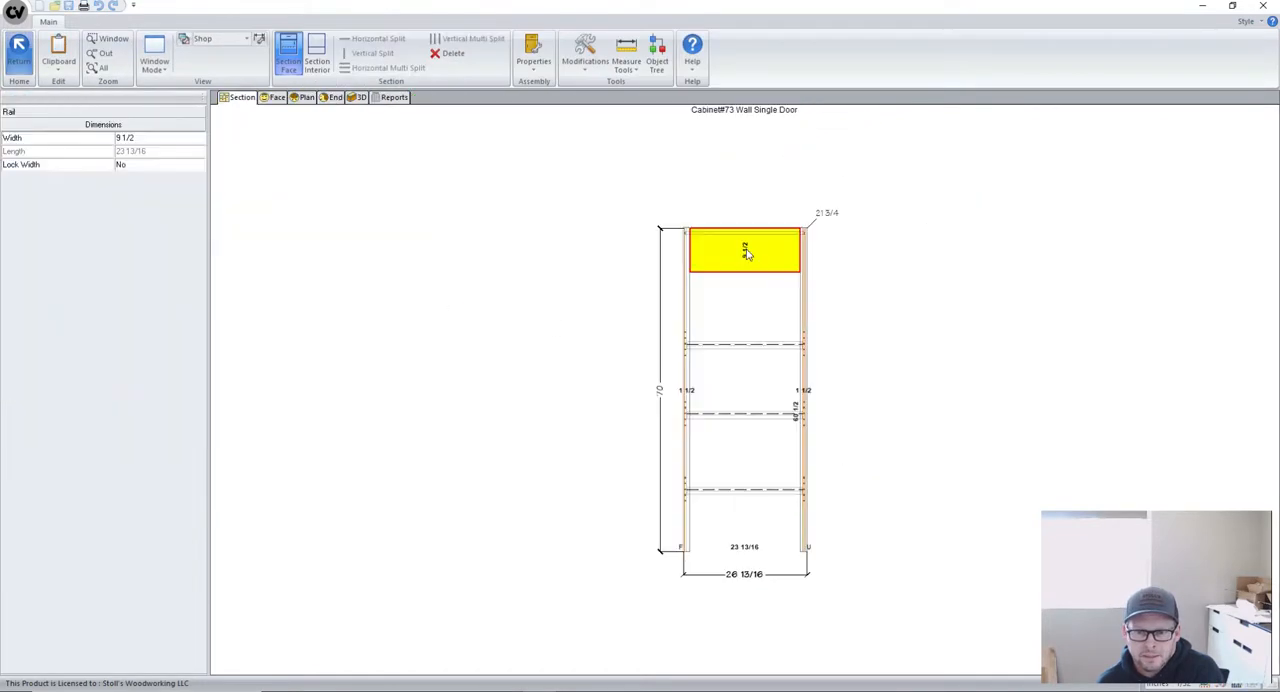
pyautogui.click(806, 377)
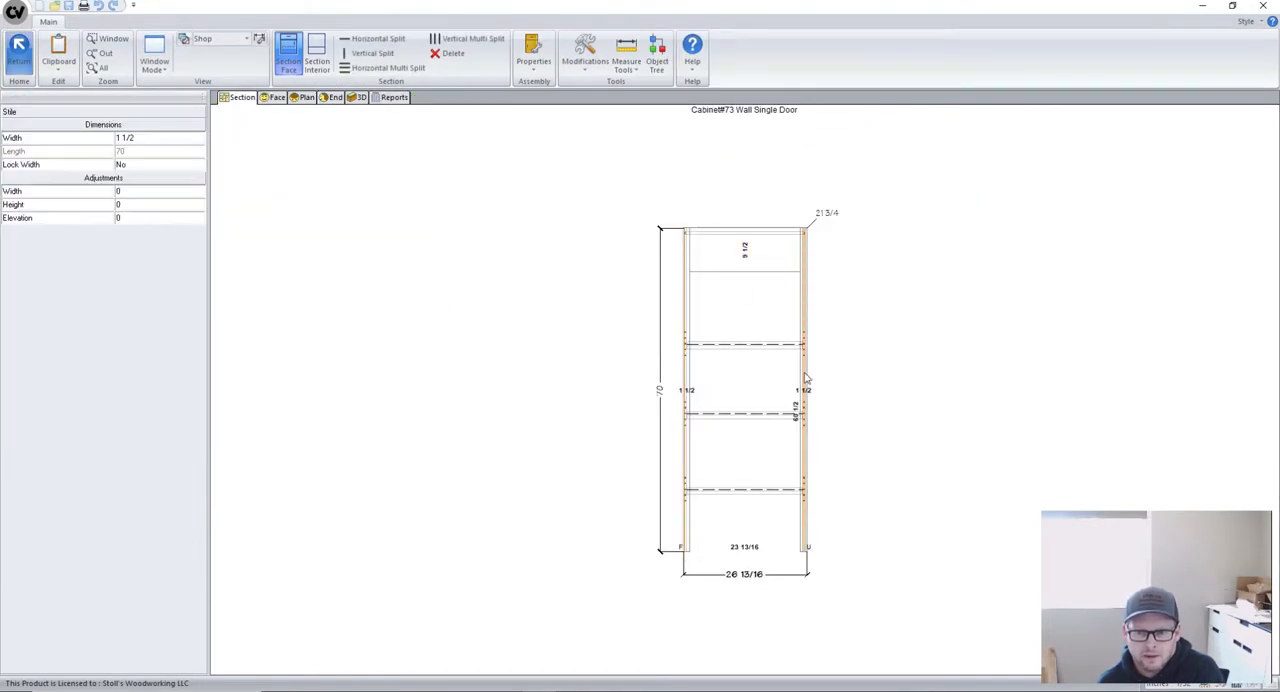
pyautogui.click(139, 190)
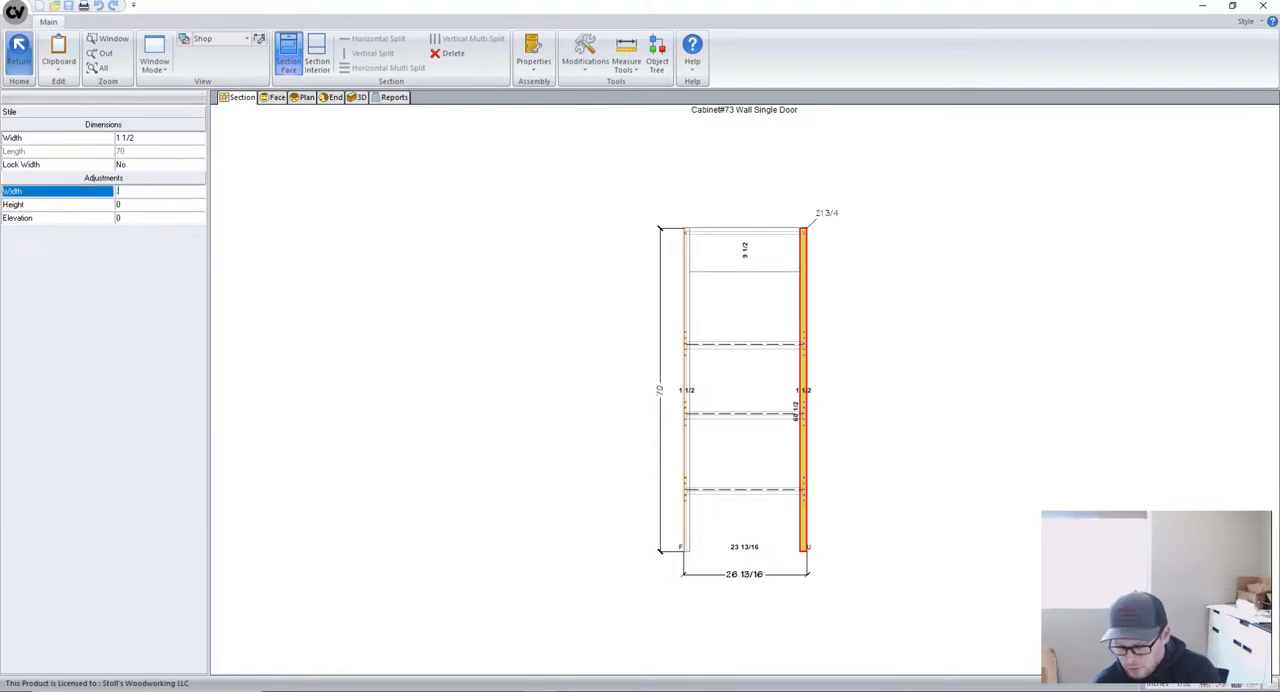
pyautogui.write('.25')
pyautogui.press('Return')
pyautogui.click(18, 45)
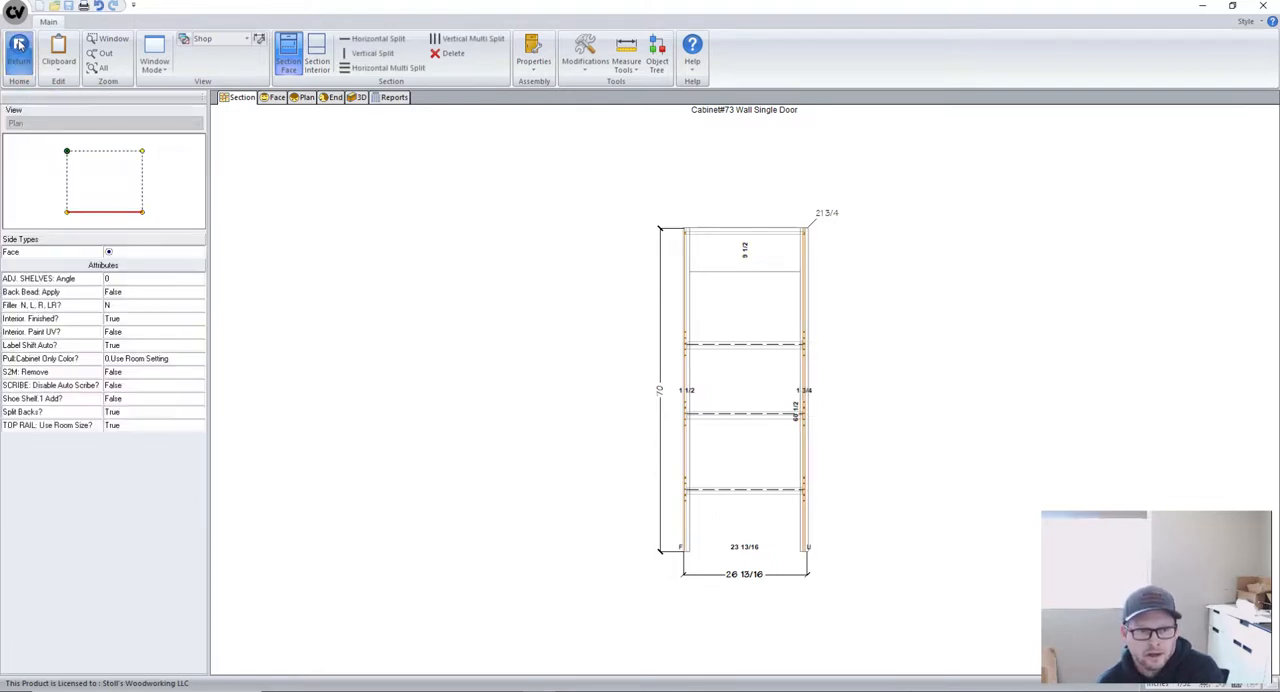
pyautogui.click(18, 45)
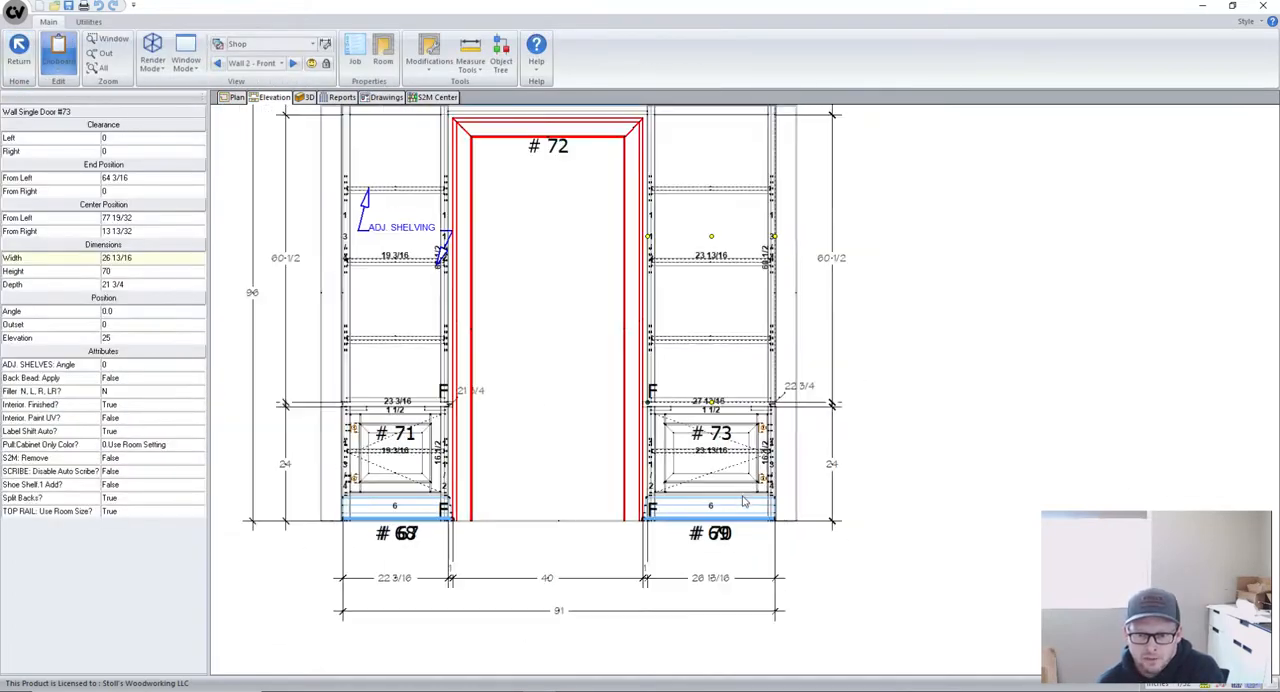
# - In the plan view of wood top #67, set the part's length to 23 11/16 and its width to 23 1/4
pyautogui.scroll(5, 548, 530)
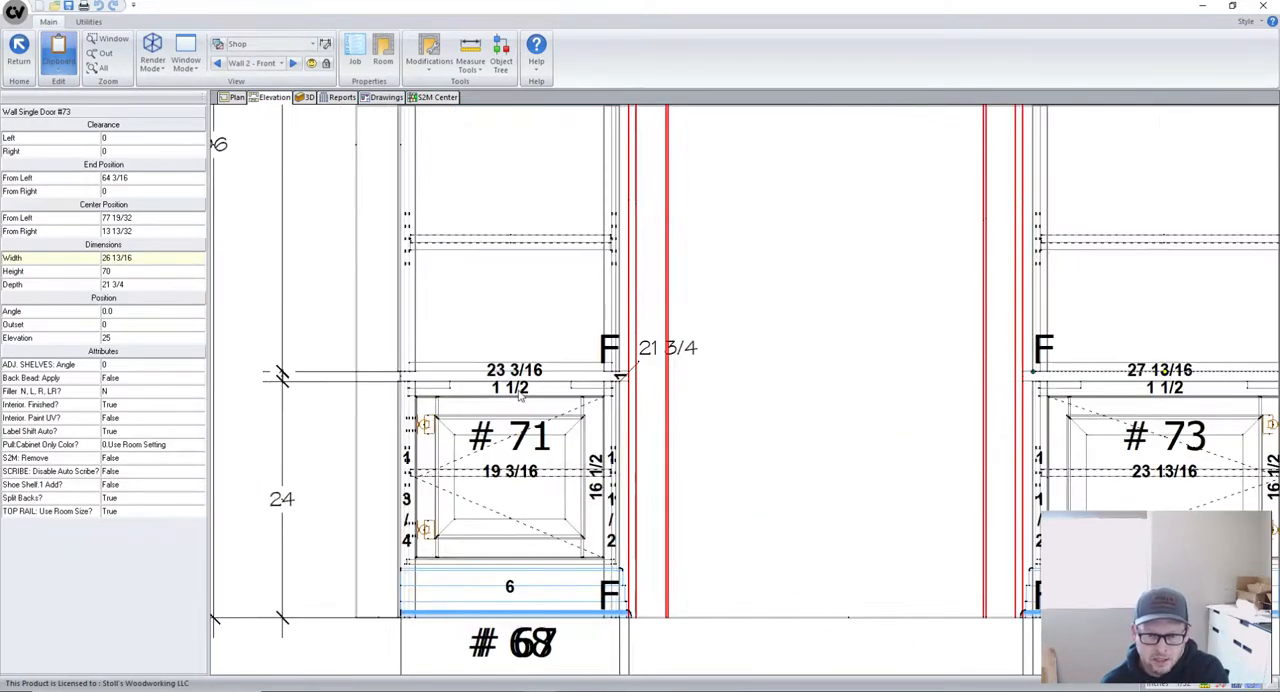
pyautogui.doubleClick(549, 382)
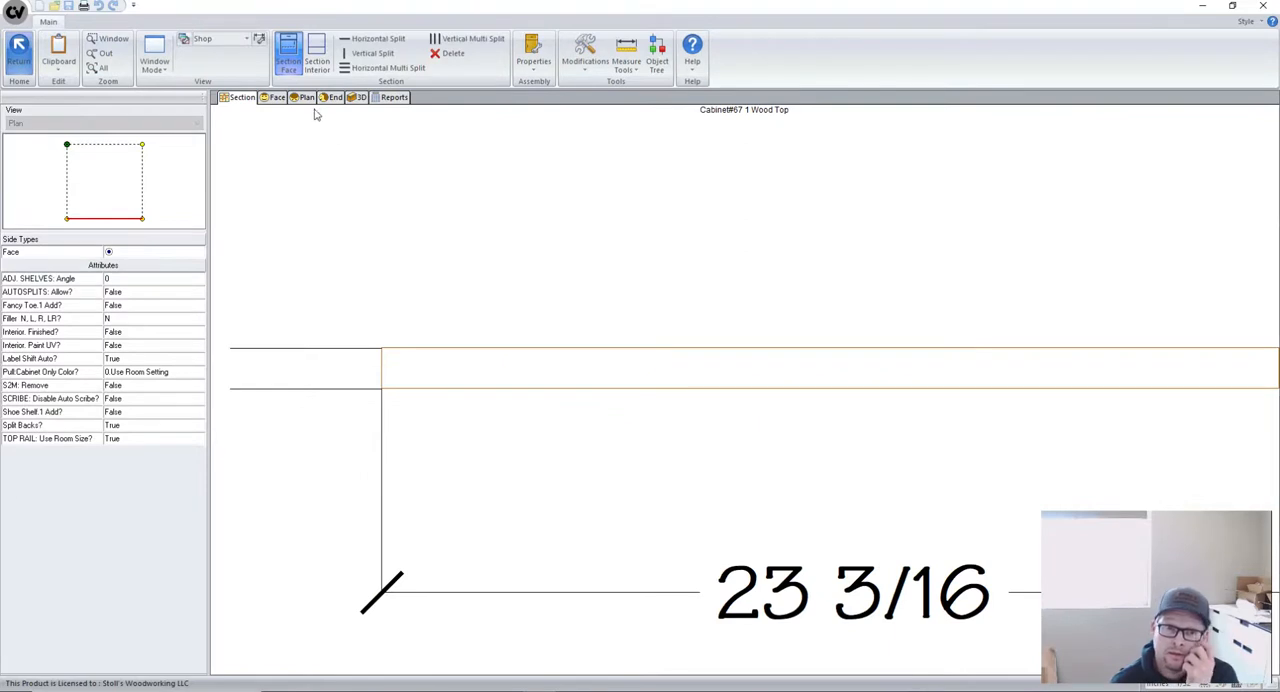
pyautogui.click(302, 97)
pyautogui.click(560, 345)
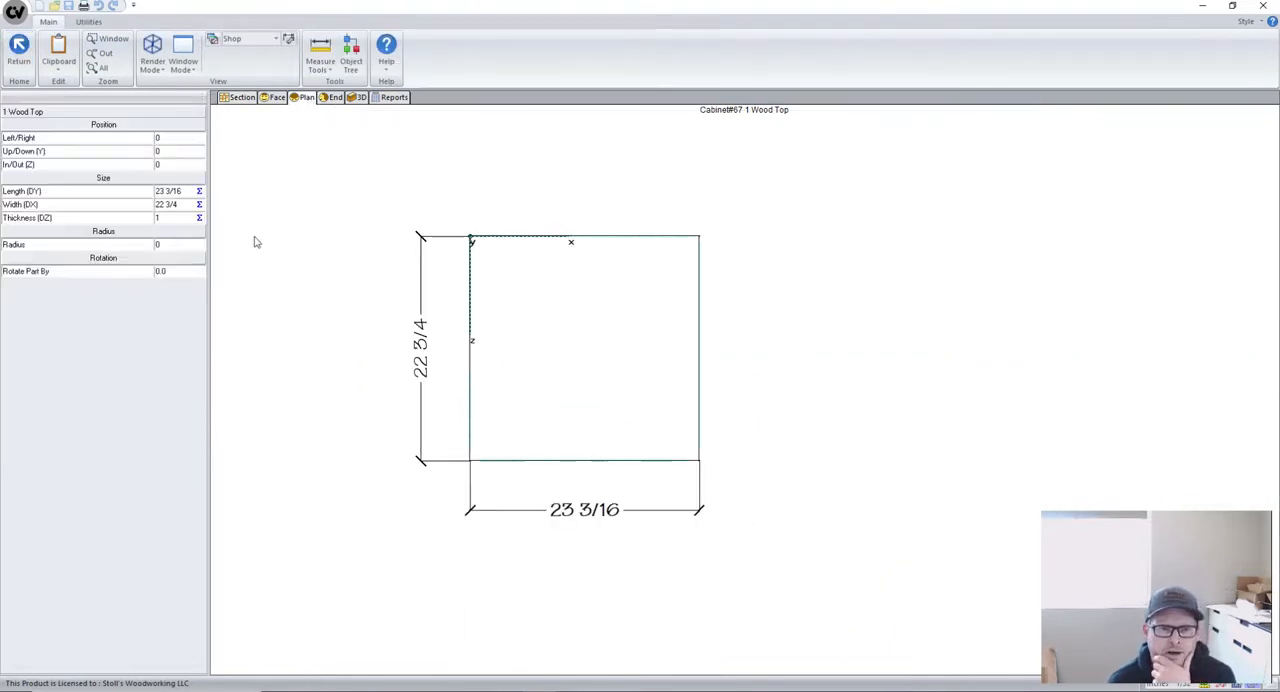
pyautogui.click(185, 191)
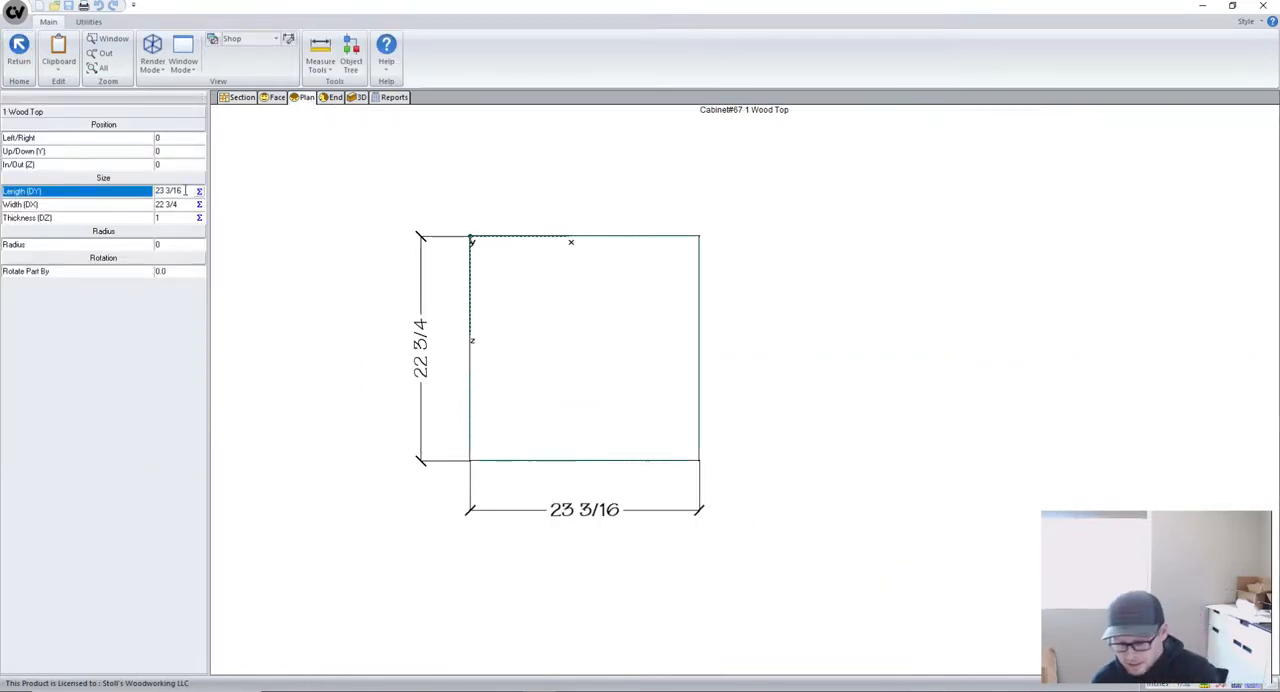
pyautogui.press('Return')
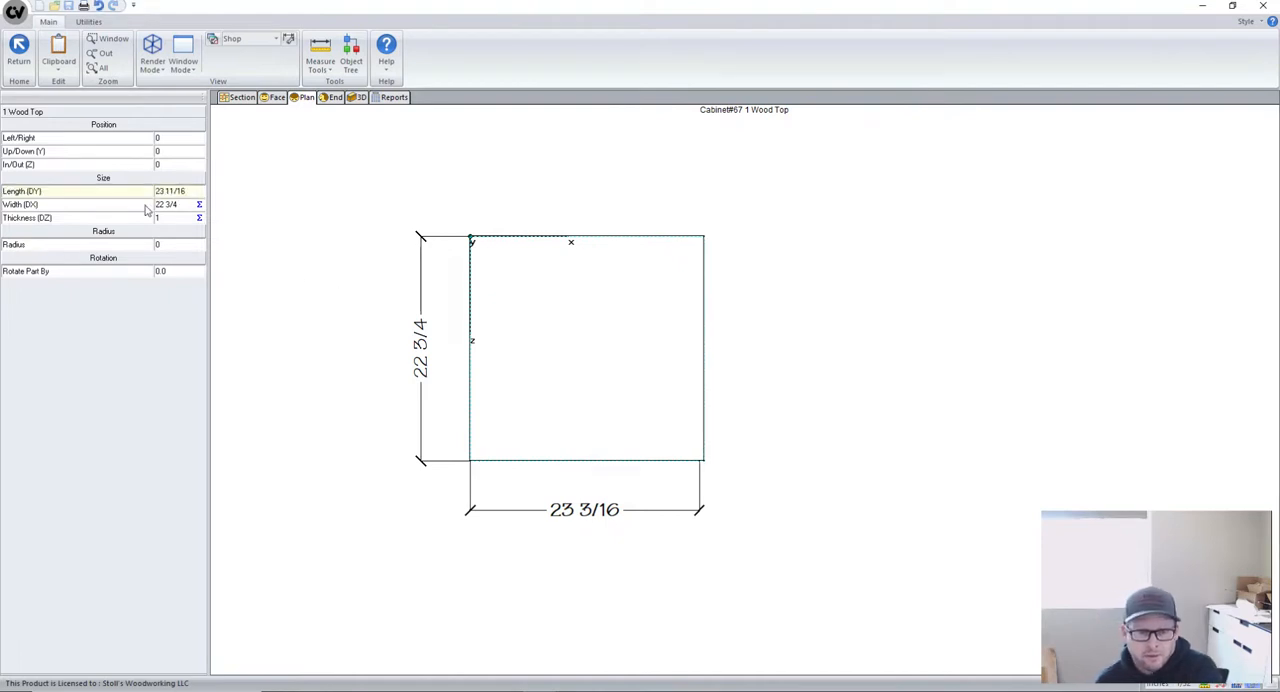
pyautogui.click(182, 204)
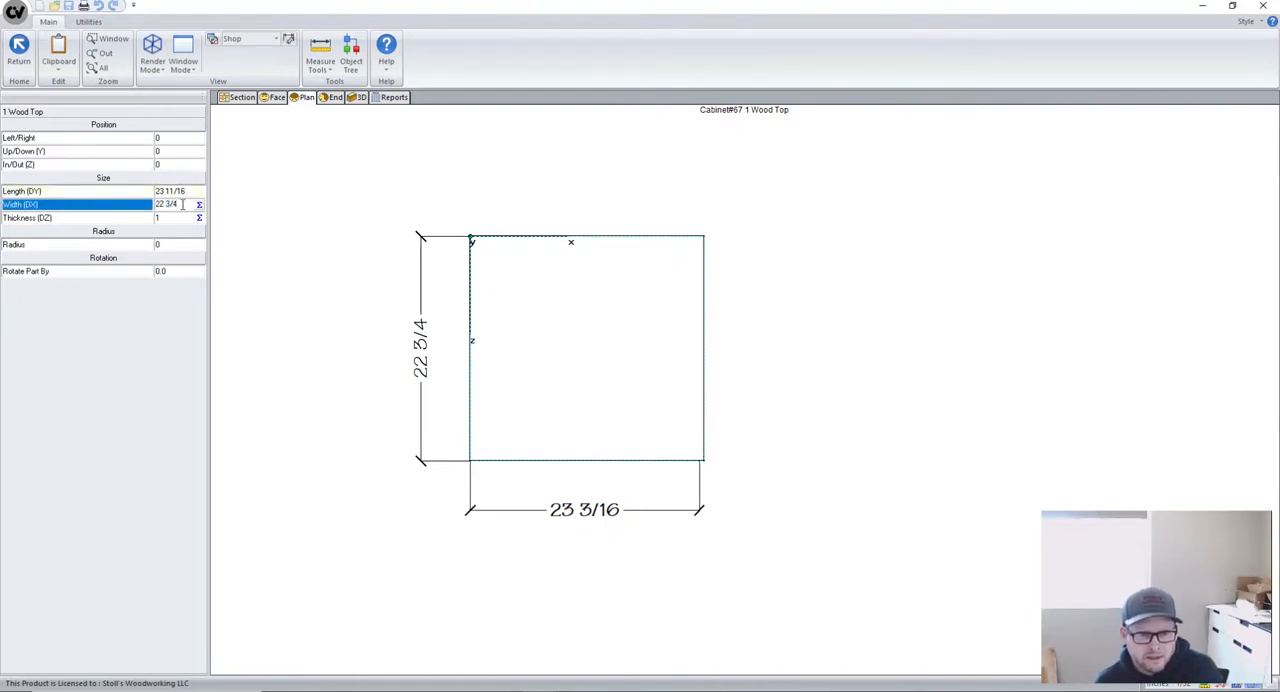
pyautogui.write('+.5')
pyautogui.press('Return')
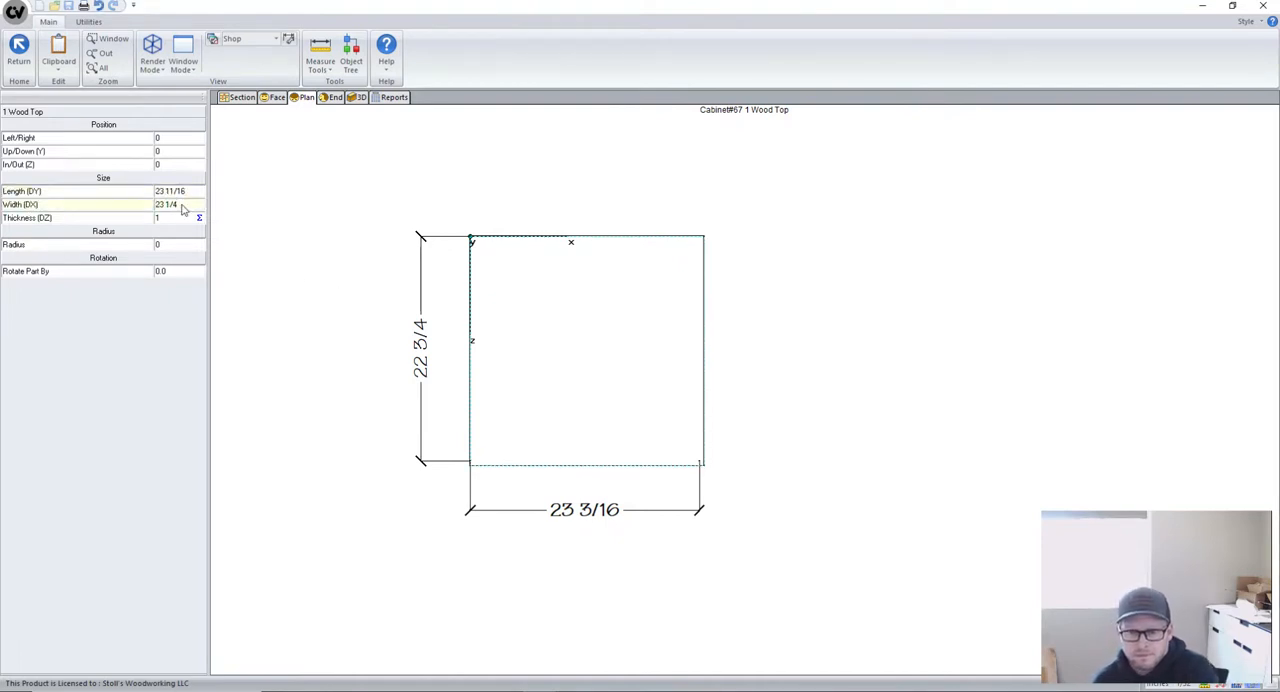
# - Offset the wood top #67 part by -1/2 in both Left/Right and In/Out (Z), and check it in the elevation
pyautogui.click(172, 137)
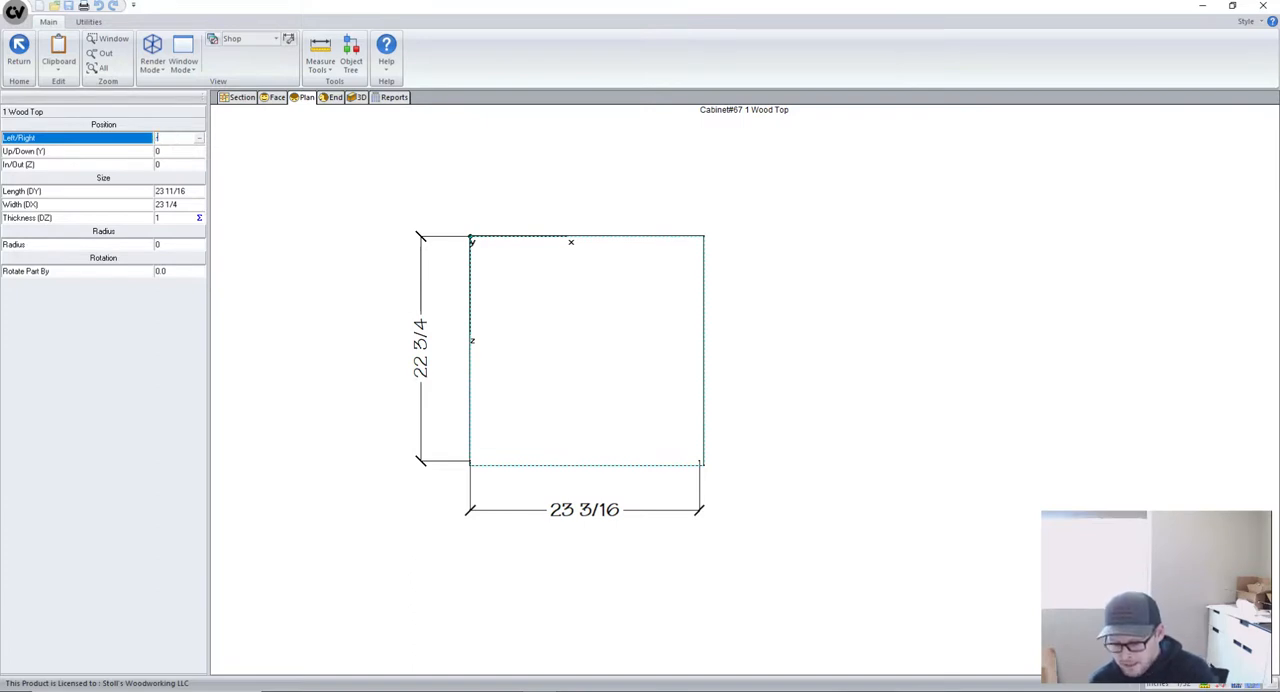
pyautogui.write('-.5')
pyautogui.press('Return')
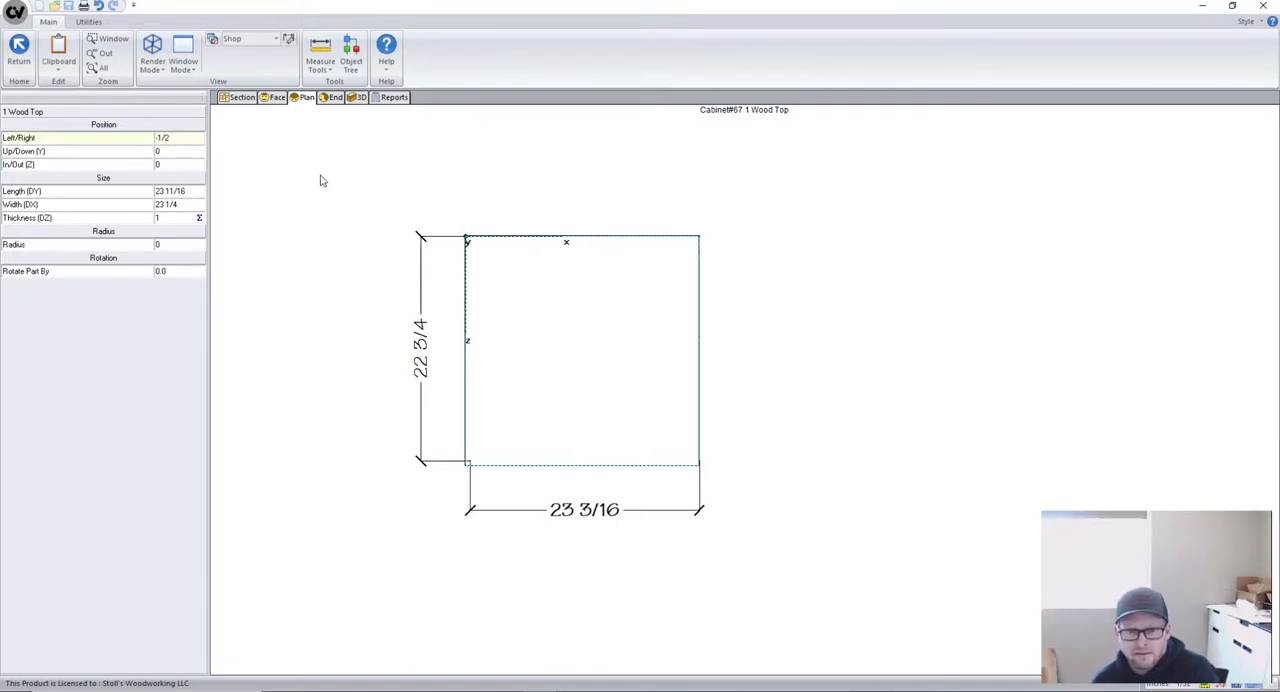
pyautogui.click(175, 164)
pyautogui.write('-.5')
pyautogui.press('Return')
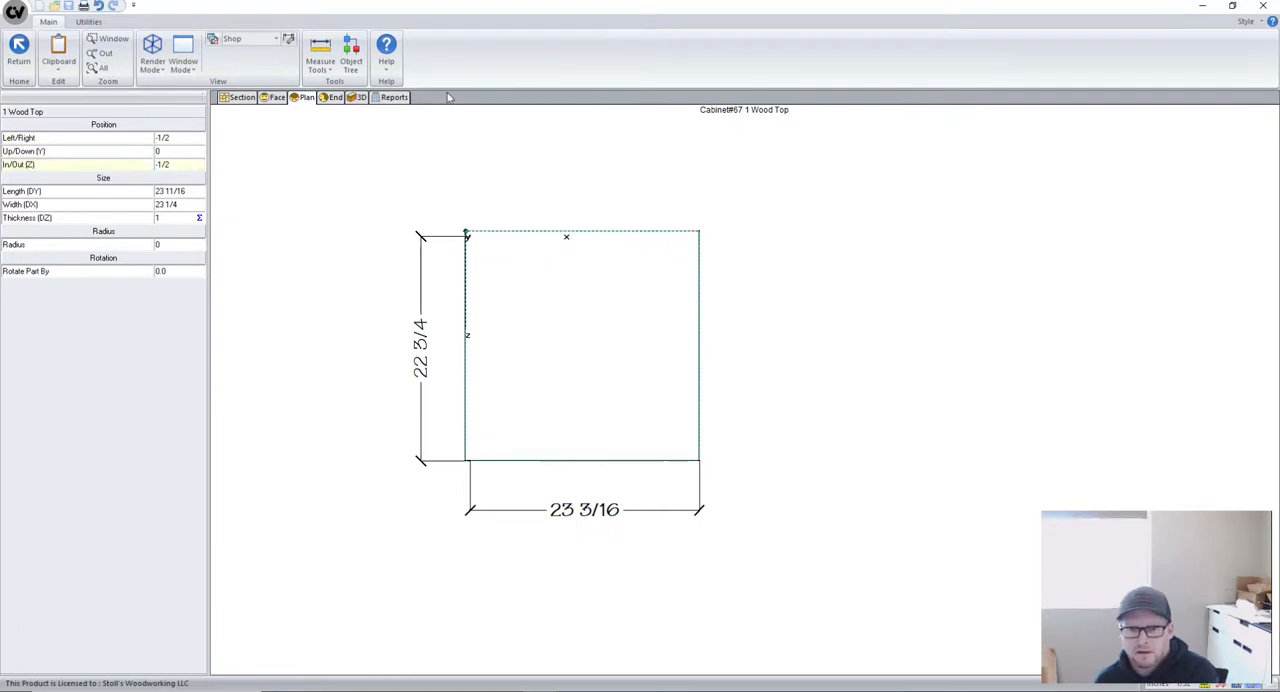
pyautogui.click(20, 48)
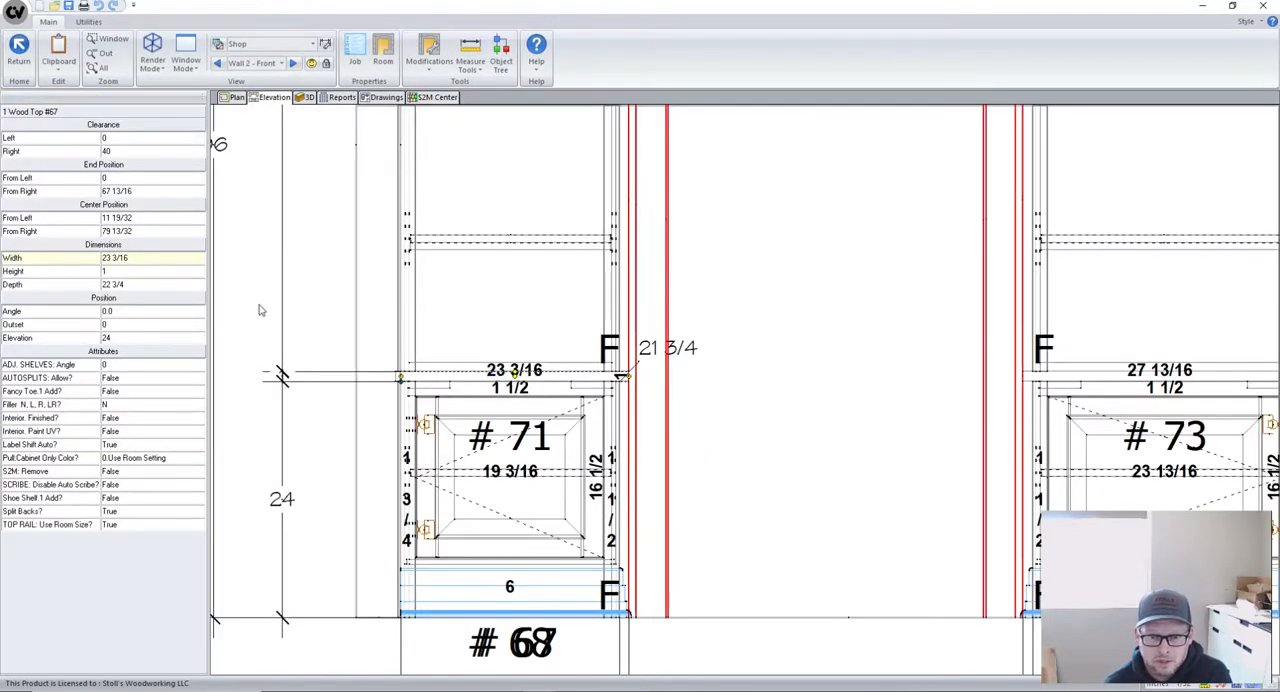
pyautogui.scroll(5, 400, 378)
pyautogui.scroll(-6, 381, 381)
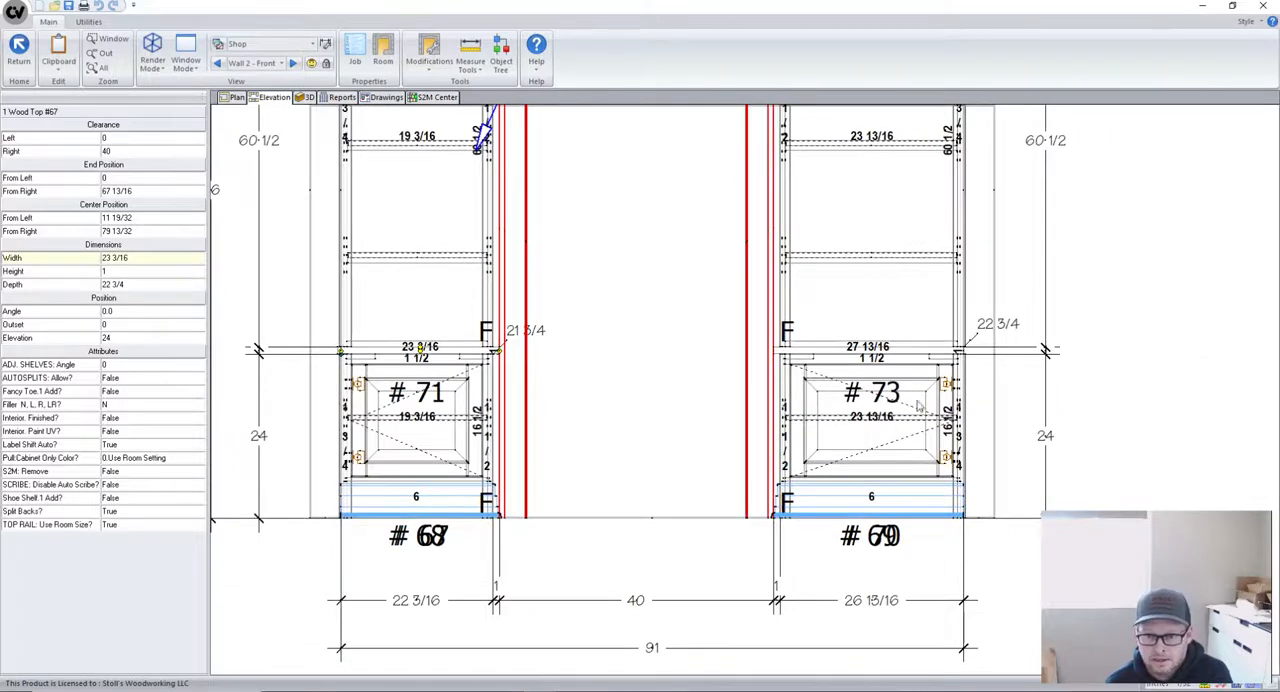
# - Open wood top #69 in its plan view and set the part's length to 28 5/16 and its width to 23 1/4
pyautogui.scroll(2, 872, 380)
pyautogui.doubleClick(822, 343)
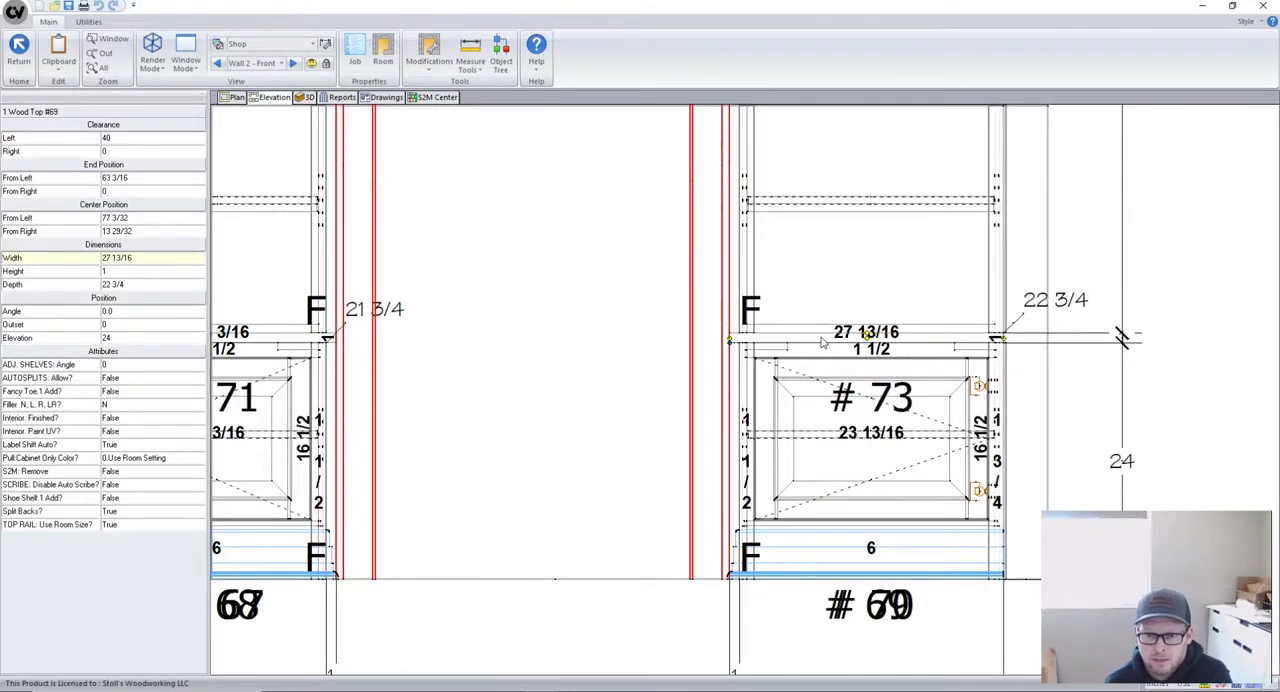
pyautogui.click(585, 305)
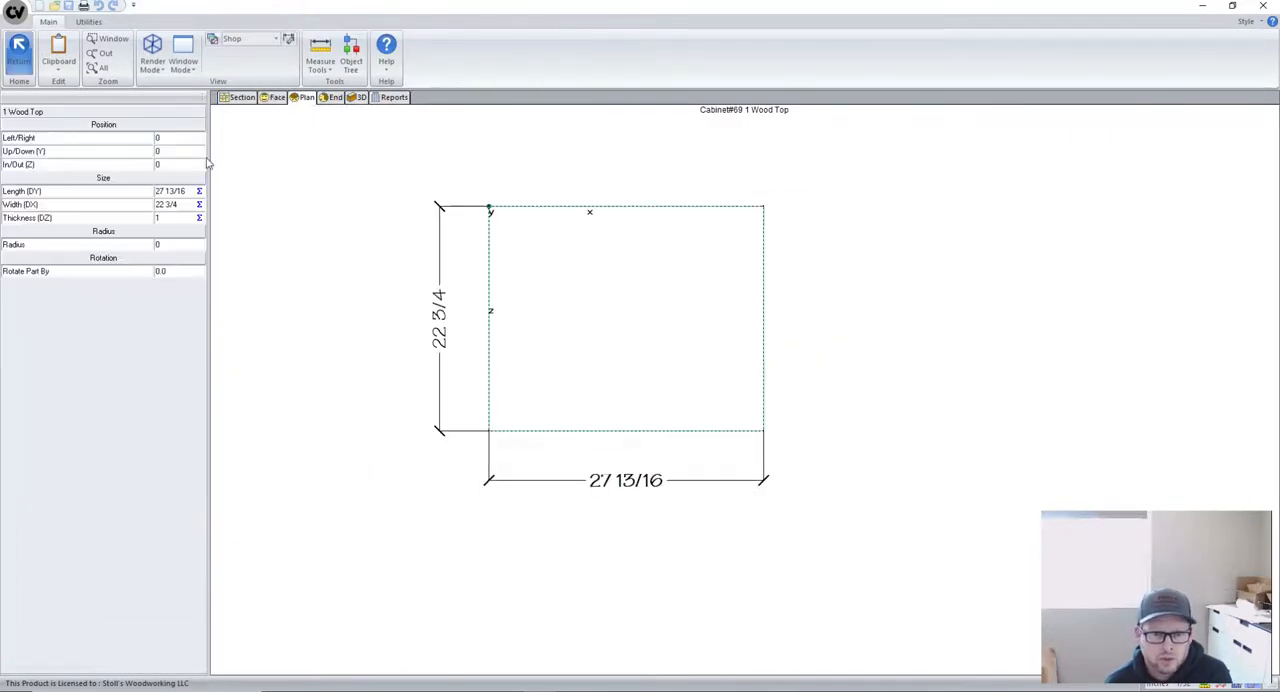
pyautogui.click(191, 191)
pyautogui.write('28 5/16')
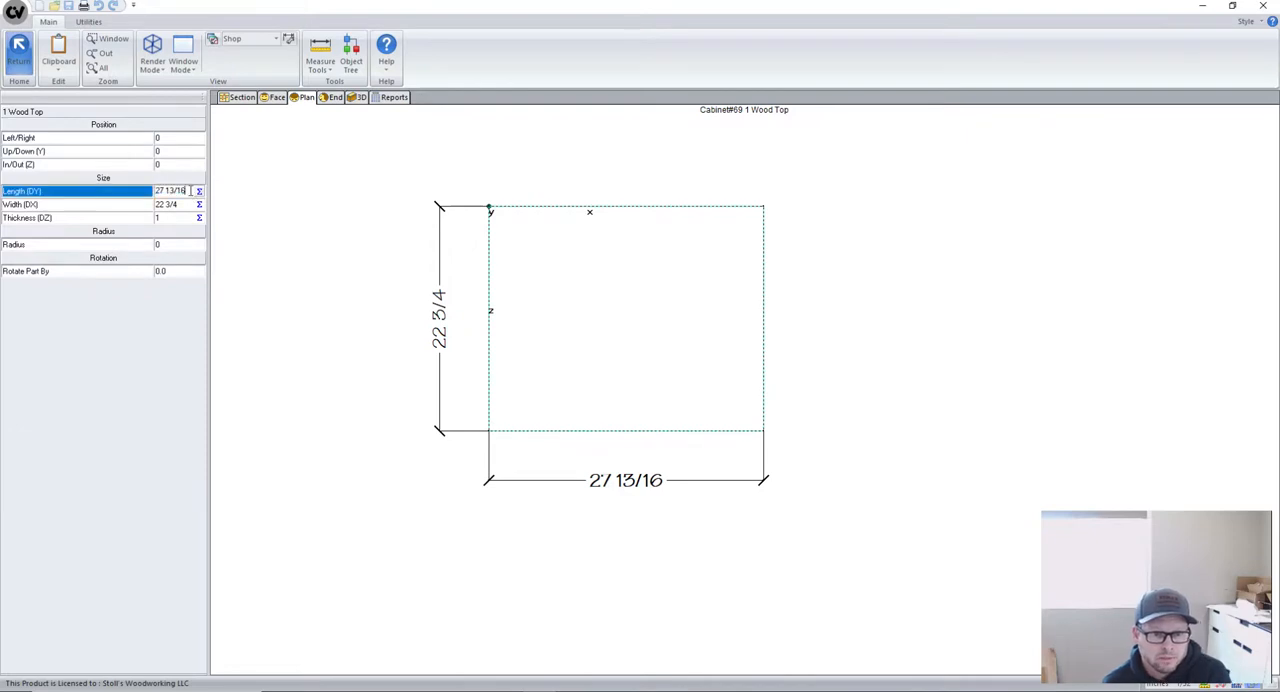
pyautogui.press('Return')
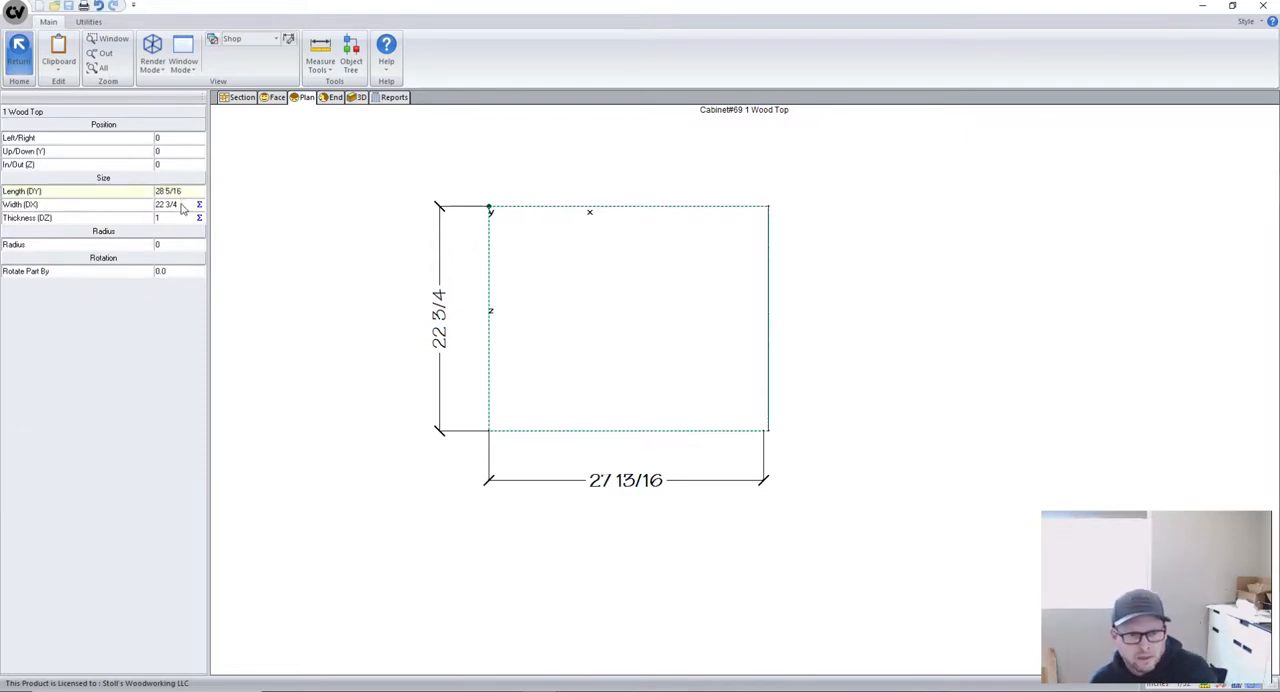
pyautogui.click(182, 204)
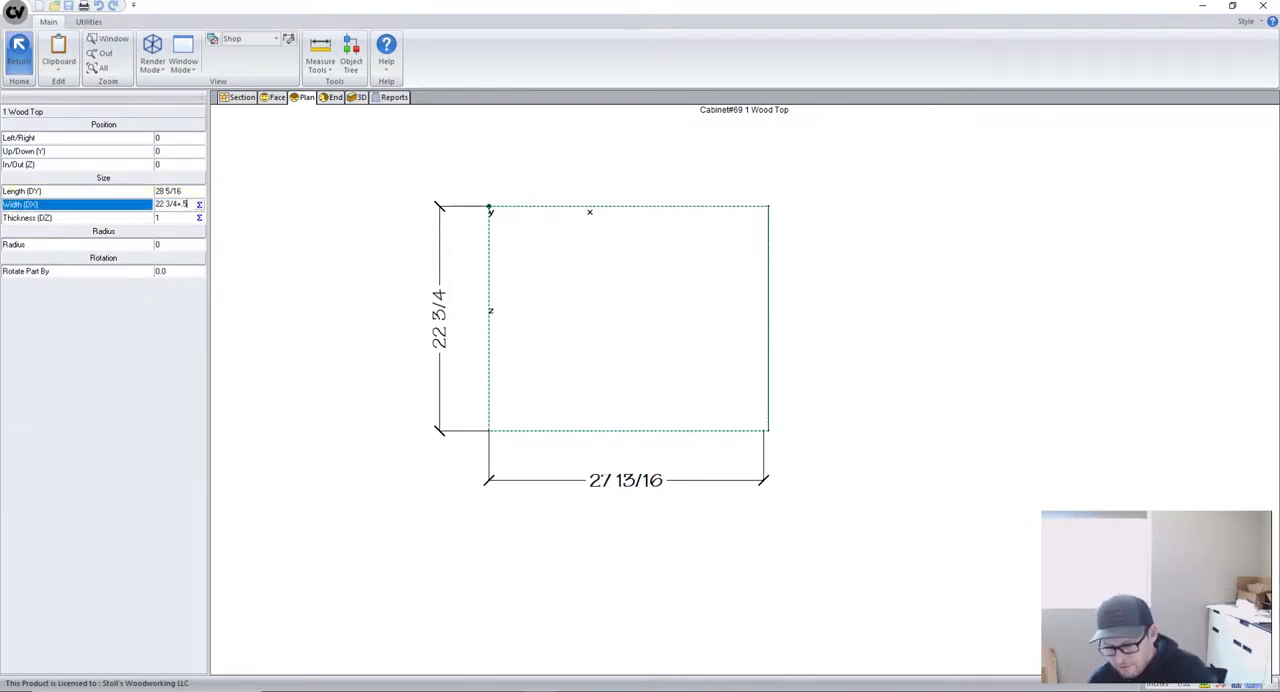
pyautogui.write('+.5')
pyautogui.press('Return')
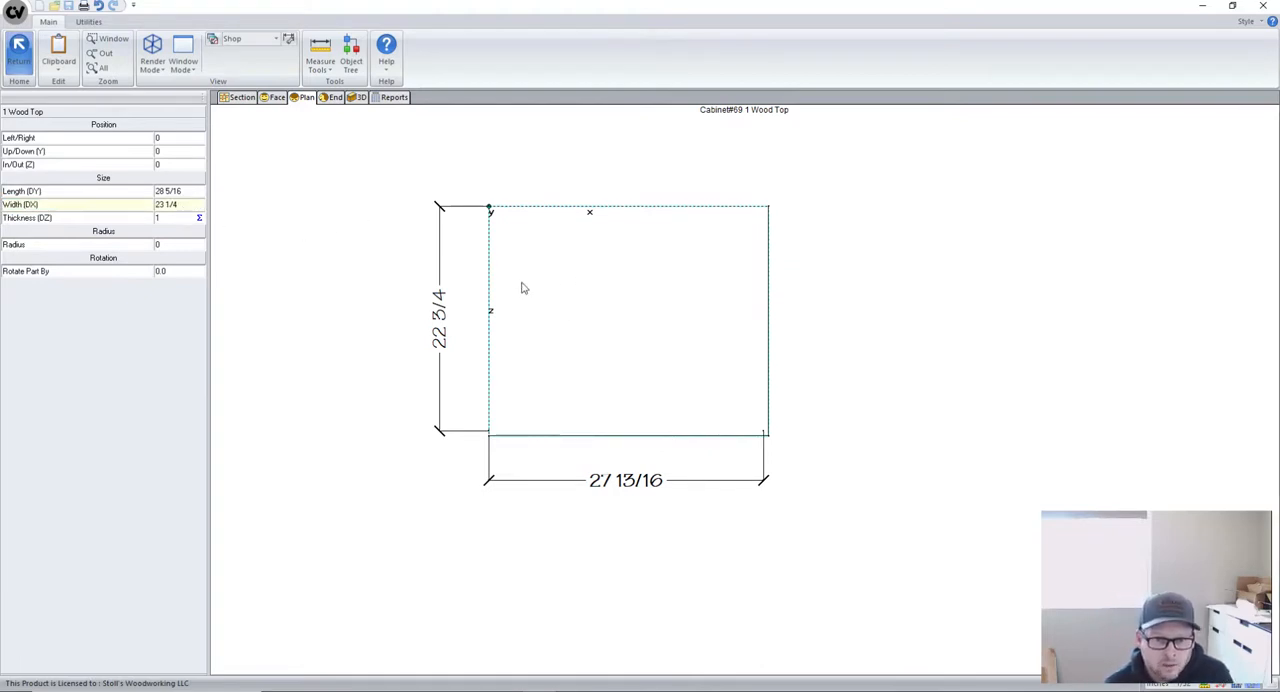
# - Offset the wood top #69 part by -1/2 in In/Out (Z) and return to the elevation
pyautogui.click(170, 165)
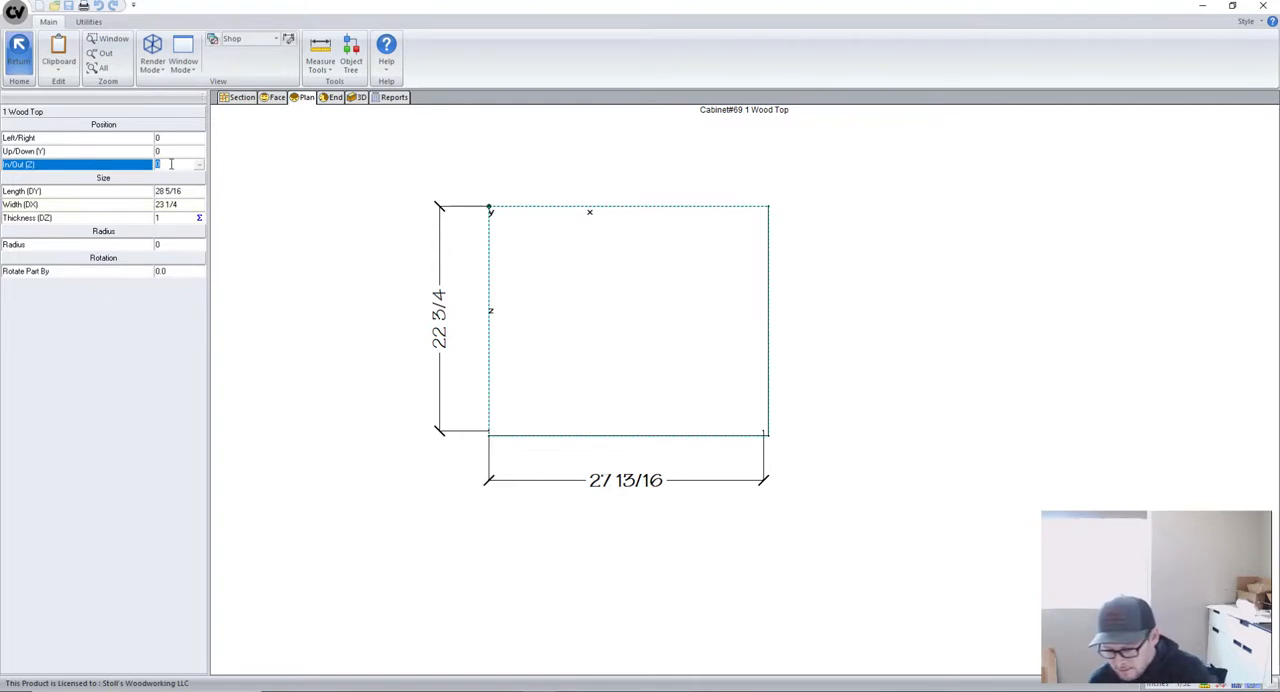
pyautogui.press('Return')
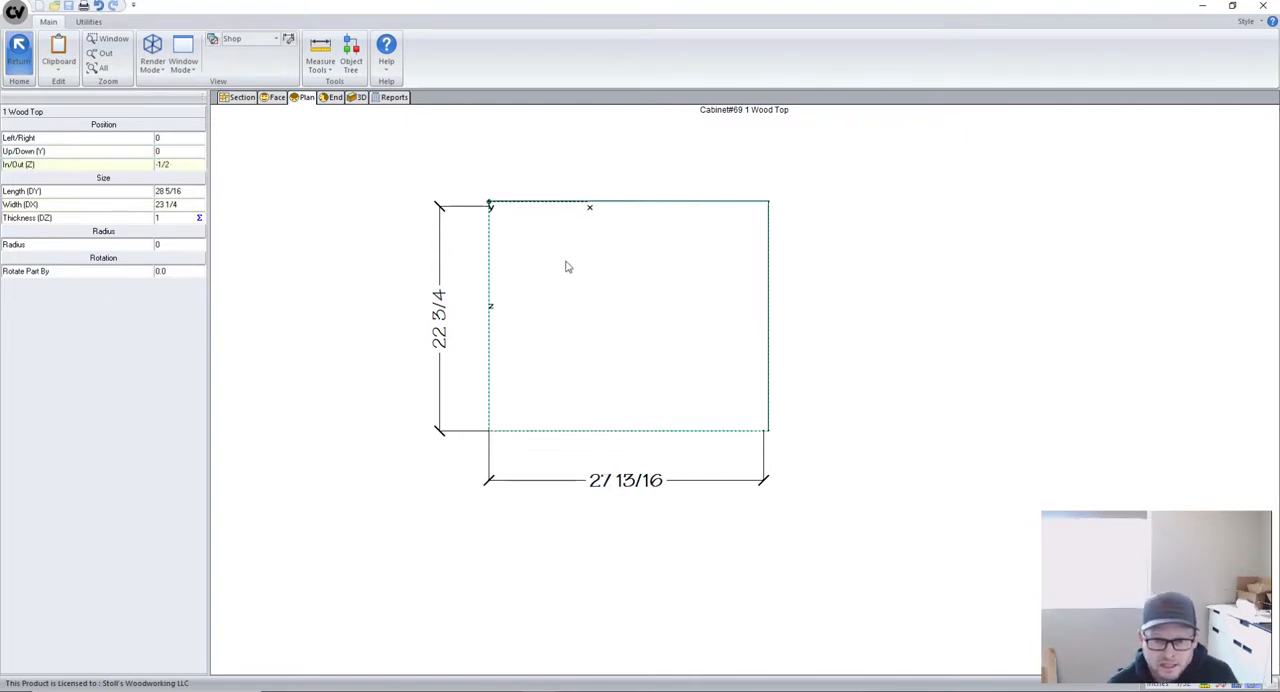
pyautogui.scroll(1, 435, 350)
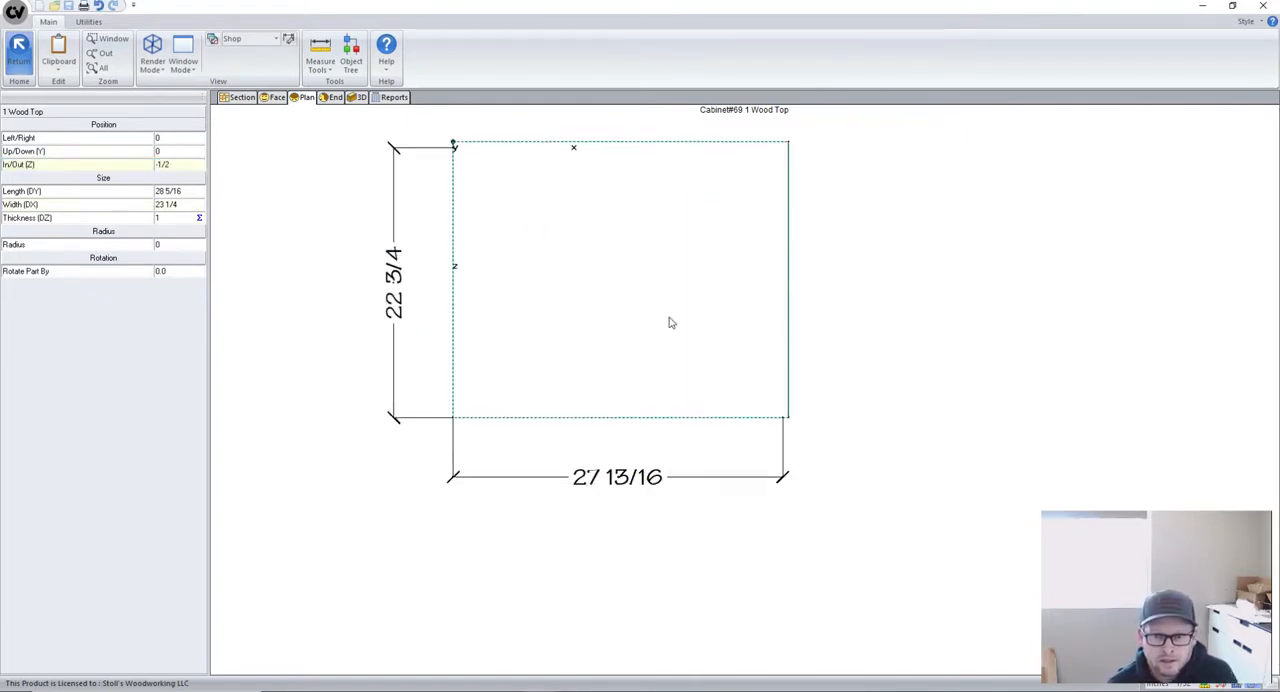
pyautogui.scroll(-1, 818, 336)
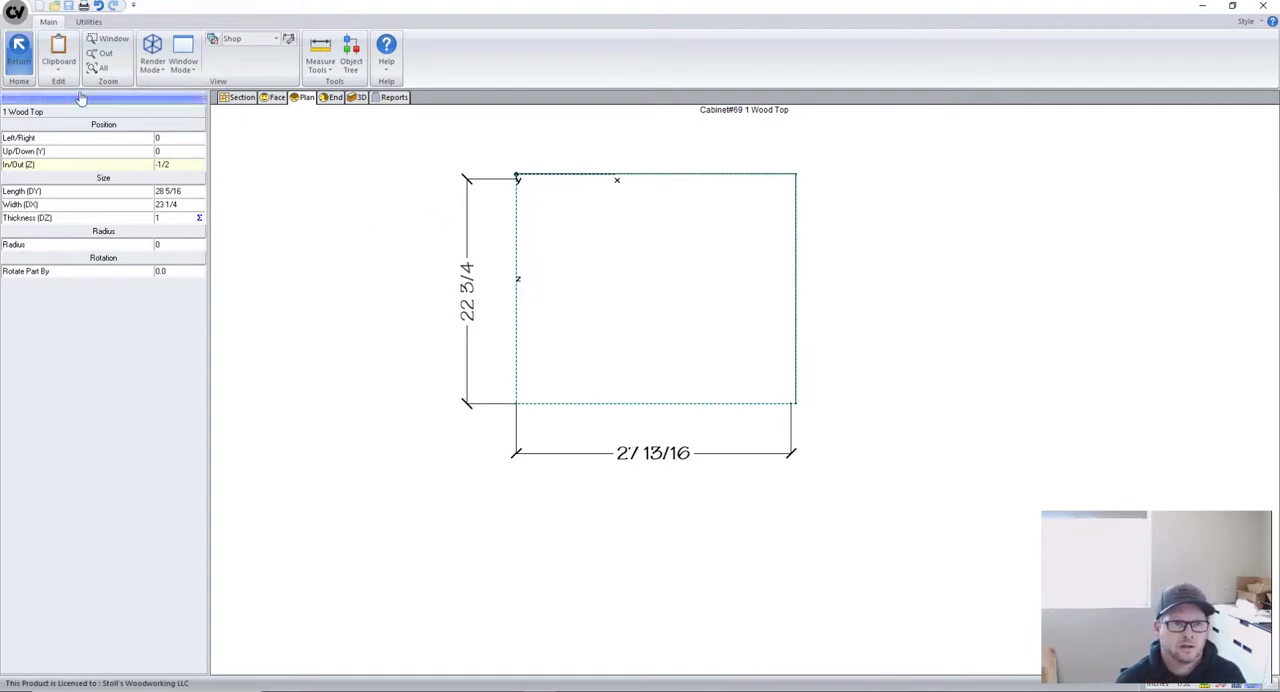
pyautogui.click(18, 47)
pyautogui.click(18, 47)
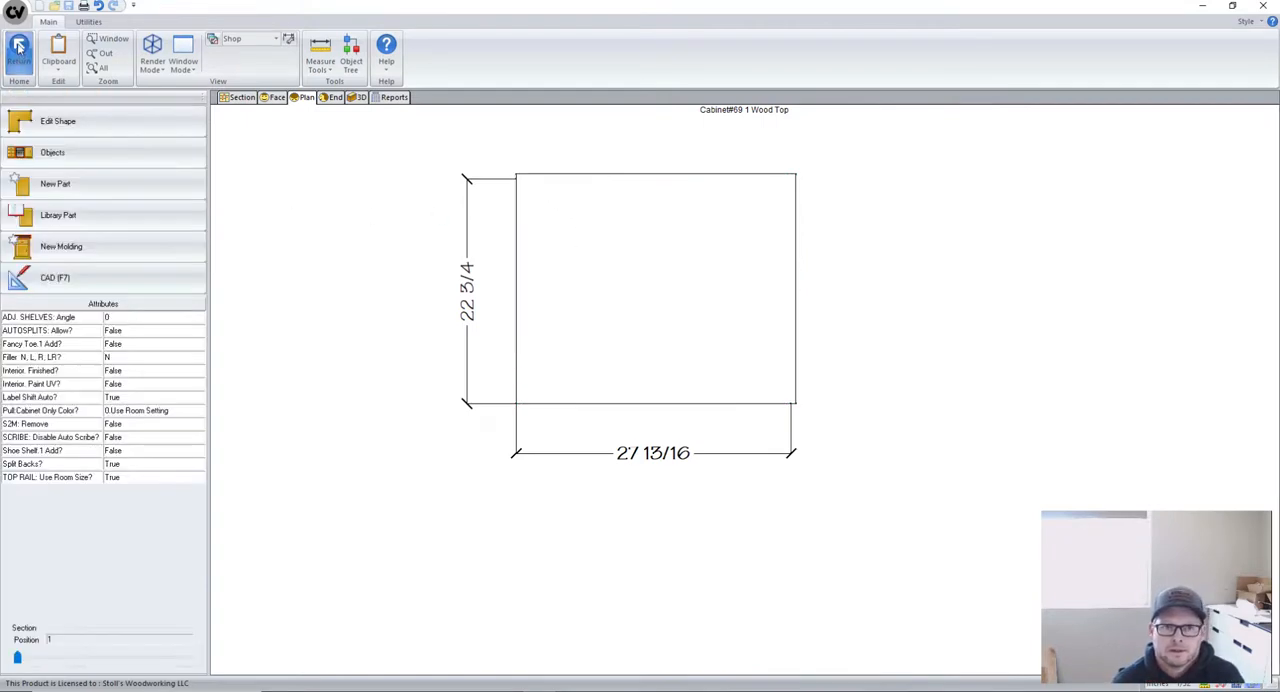
# - Examine the cabinet widths, door opening and overall dimensions across the full Wall 2 elevation
pyautogui.scroll(-3, 623, 530)
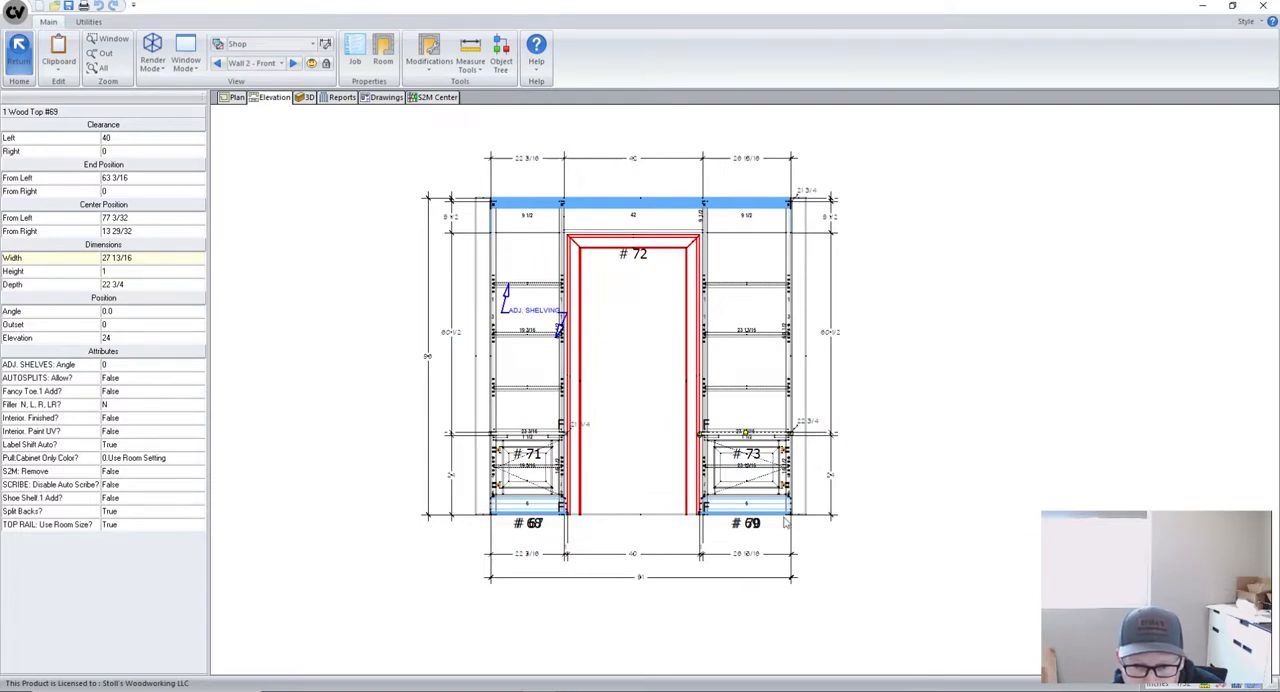
pyautogui.scroll(1, 792, 511)
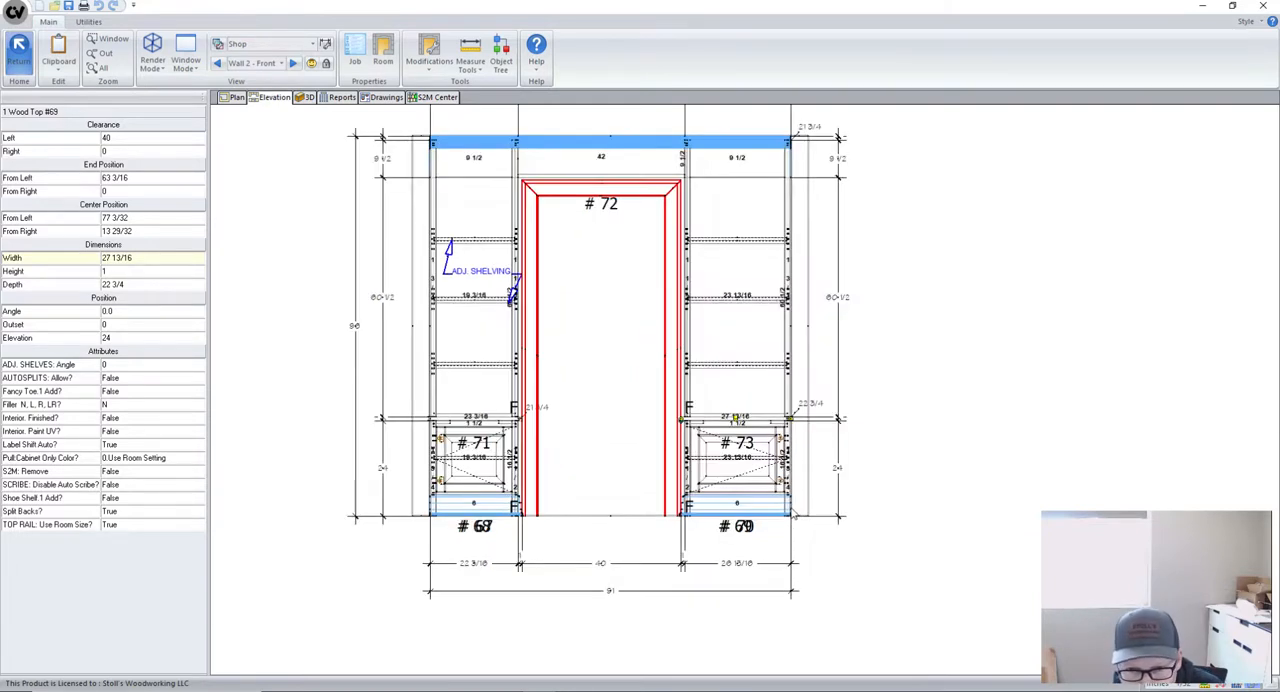
pyautogui.scroll(-1, 812, 578)
pyautogui.scroll(1, 744, 582)
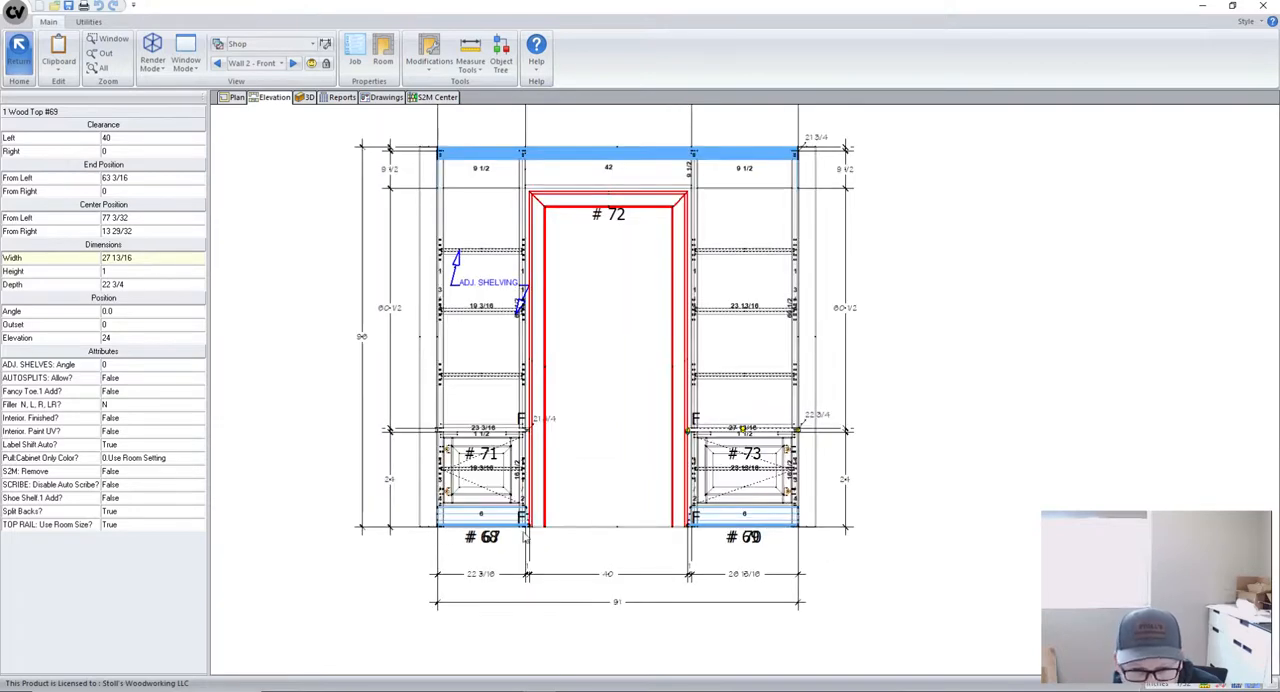
pyautogui.scroll(-1, 475, 565)
pyautogui.scroll(3, 660, 520)
pyautogui.scroll(-2, 748, 538)
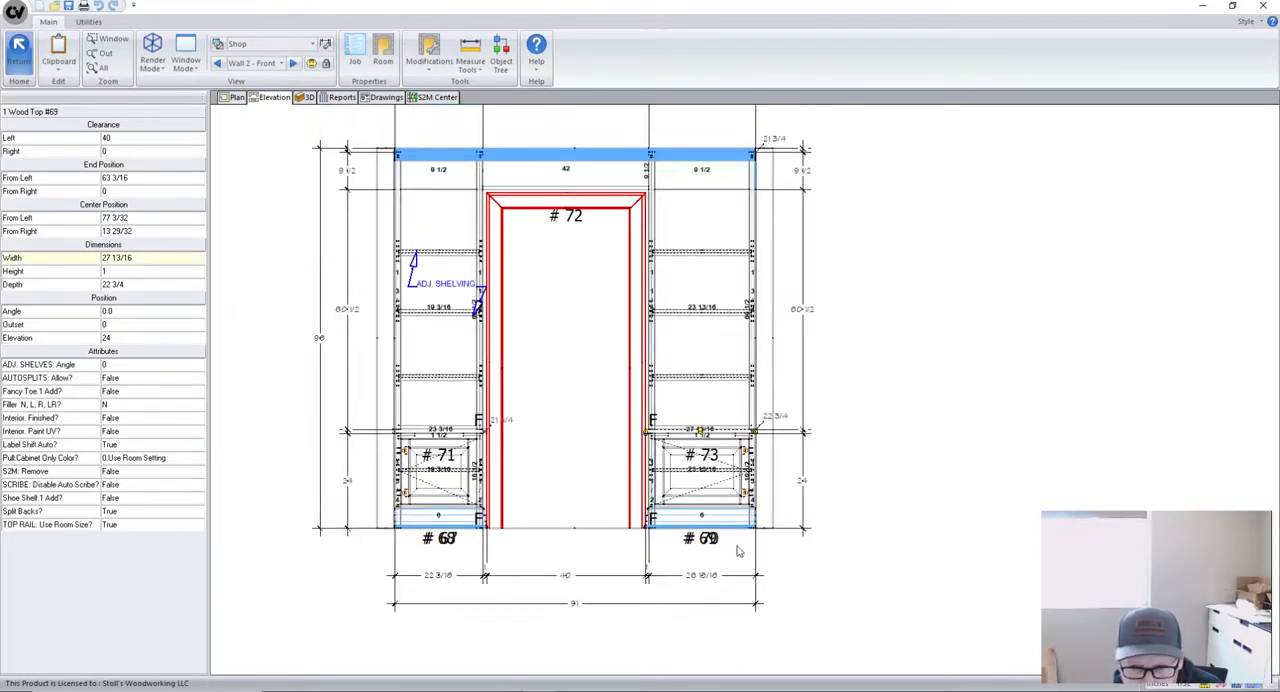
pyautogui.scroll(-1, 748, 538)
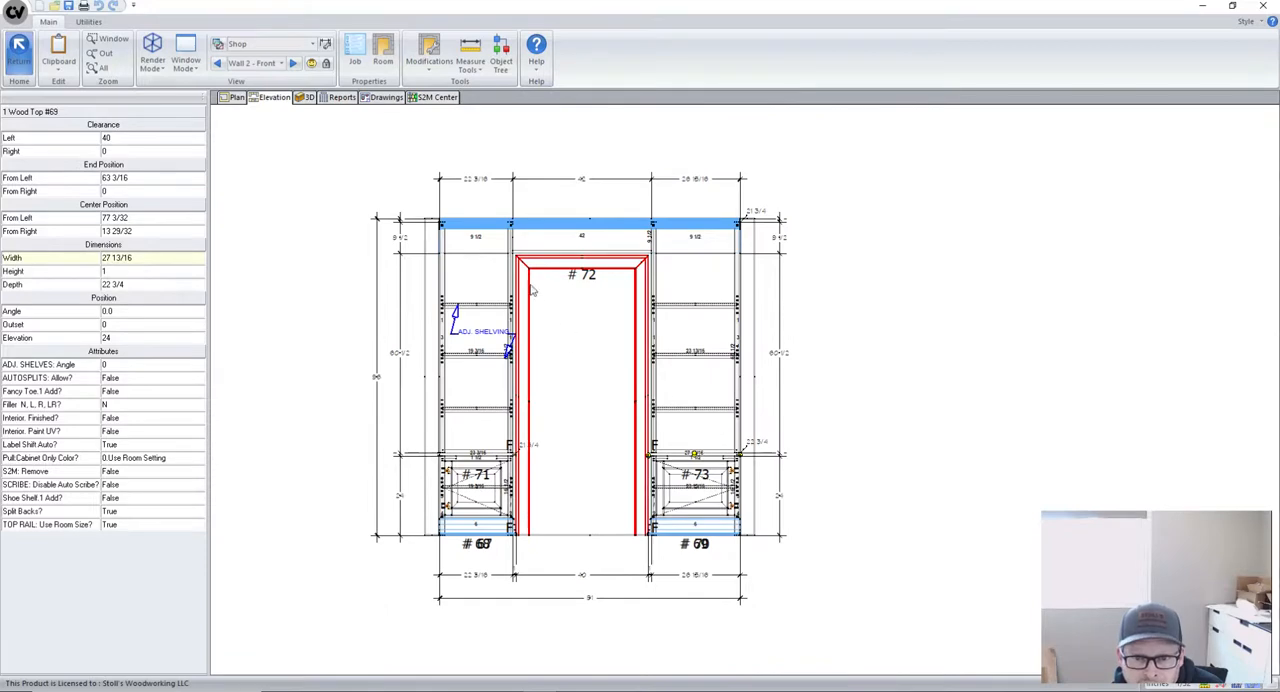
pyautogui.scroll(1, 604, 348)
pyautogui.scroll(-2, 565, 357)
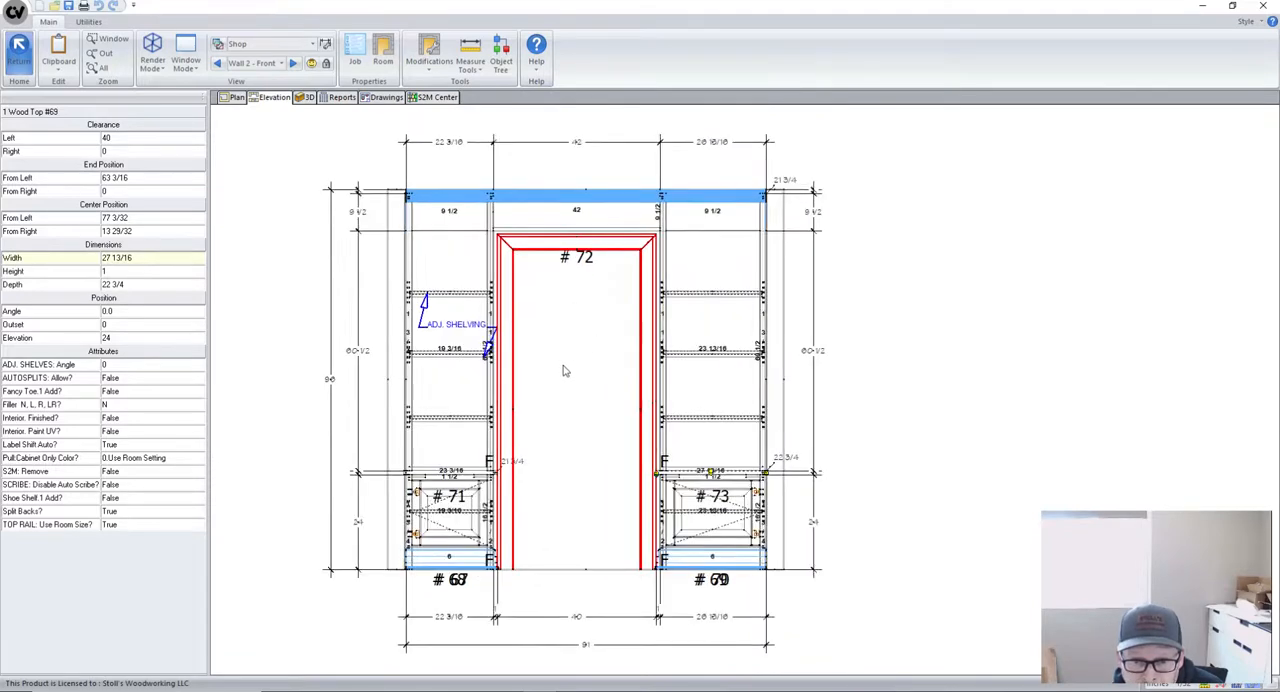
pyautogui.scroll(1, 575, 363)
pyautogui.scroll(-1, 576, 363)
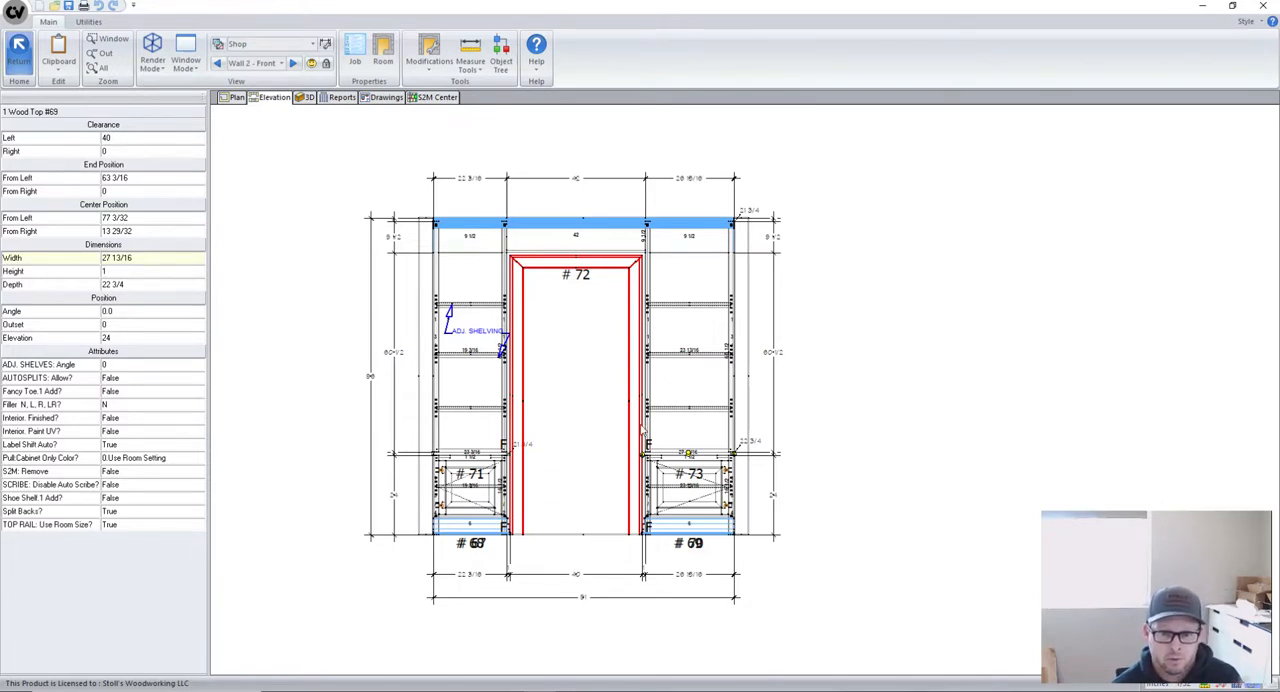
pyautogui.scroll(1, 626, 455)
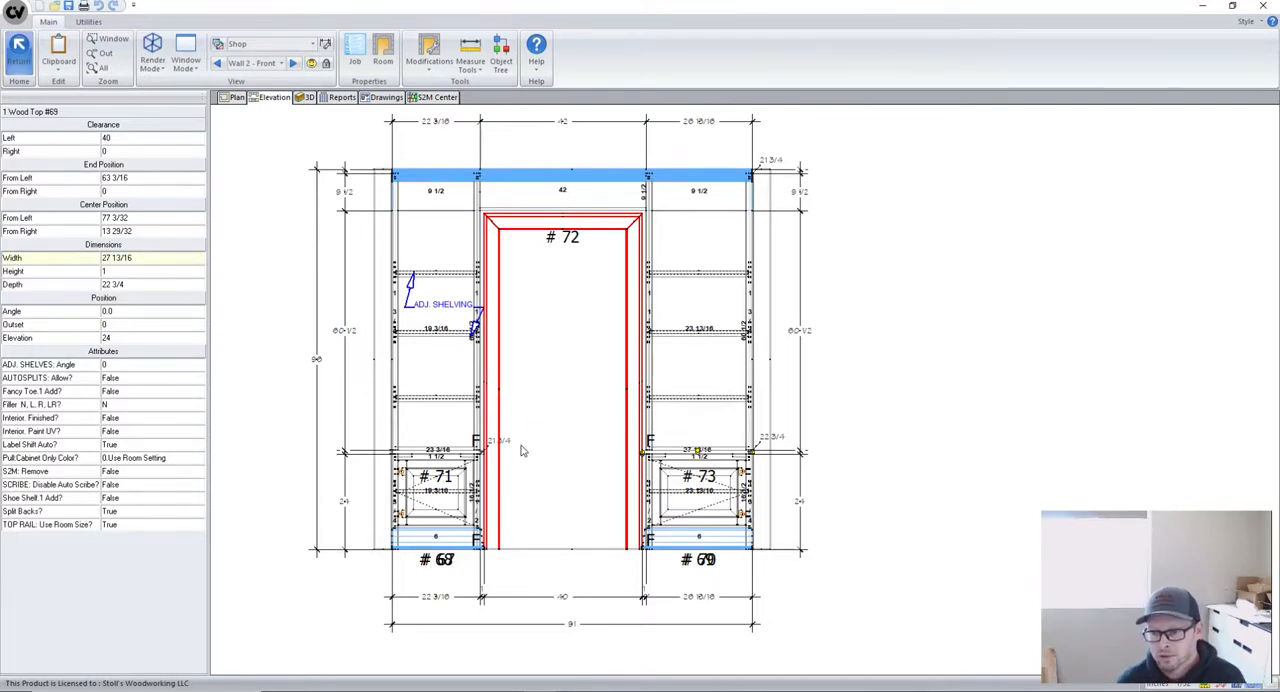
pyautogui.scroll(-1, 621, 487)
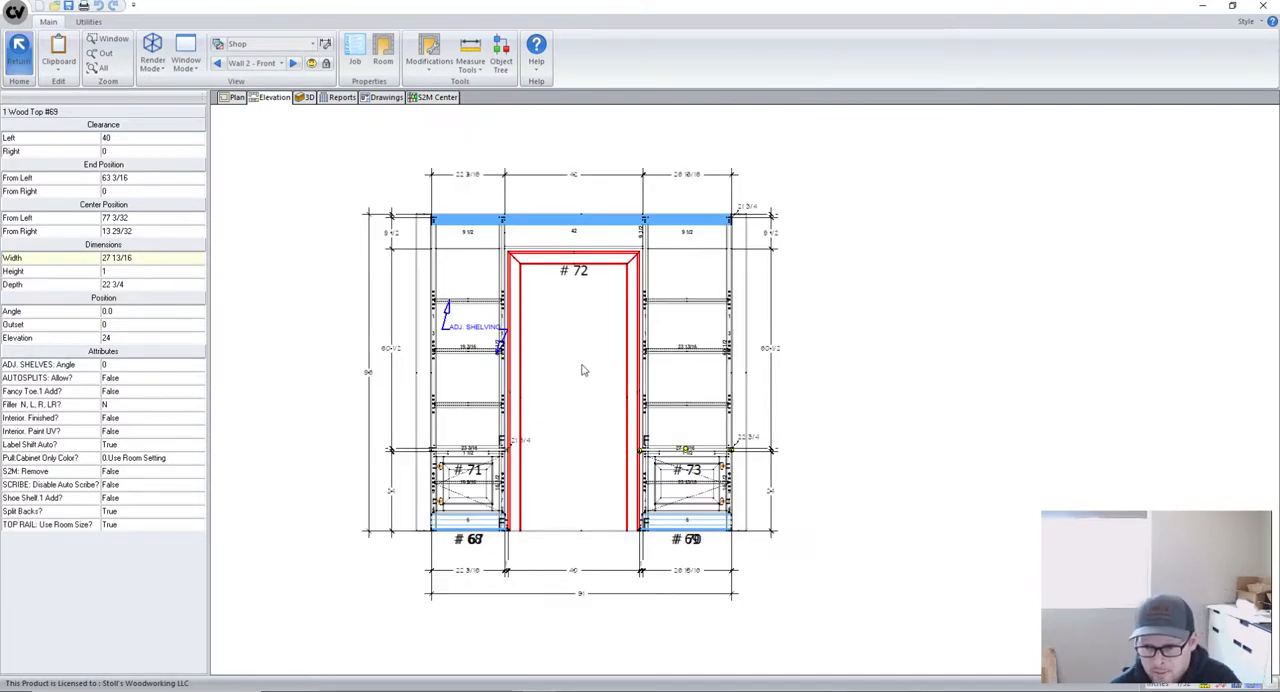